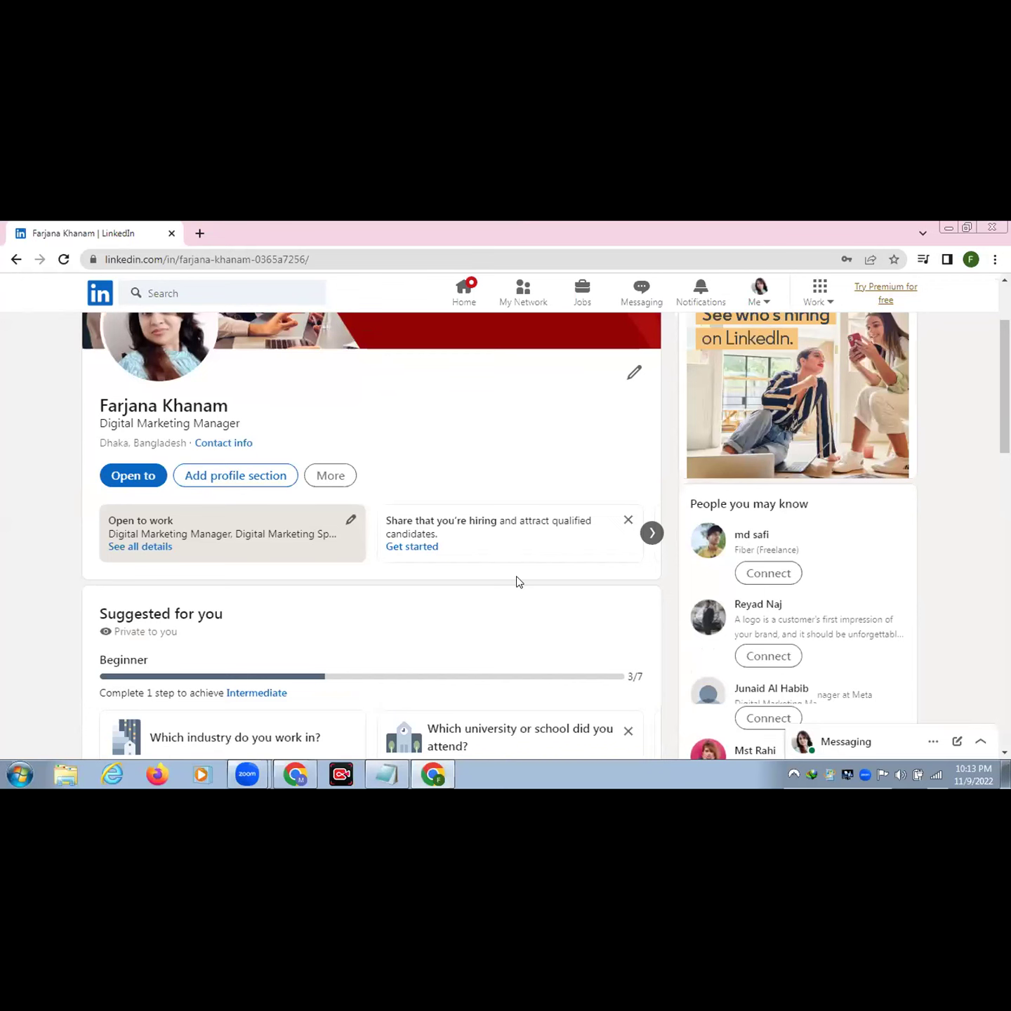
Add the industry "Technology, Information and Internet" to the profile from the suggested items and save it.
{"action": "scroll", "coordinate": [314, 542], "scroll_direction": "down", "scroll_amount": 2}
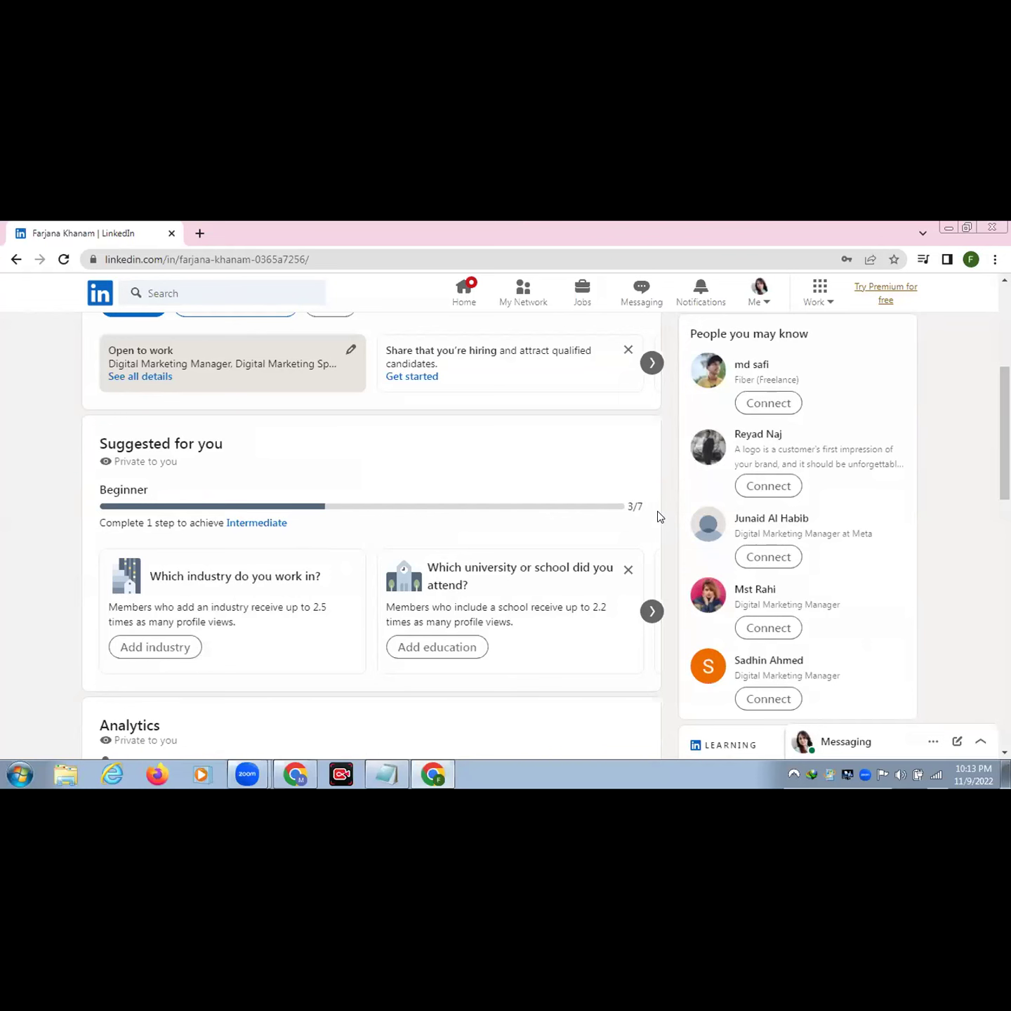
{"action": "scroll", "coordinate": [660, 517], "scroll_direction": "down", "scroll_amount": 2}
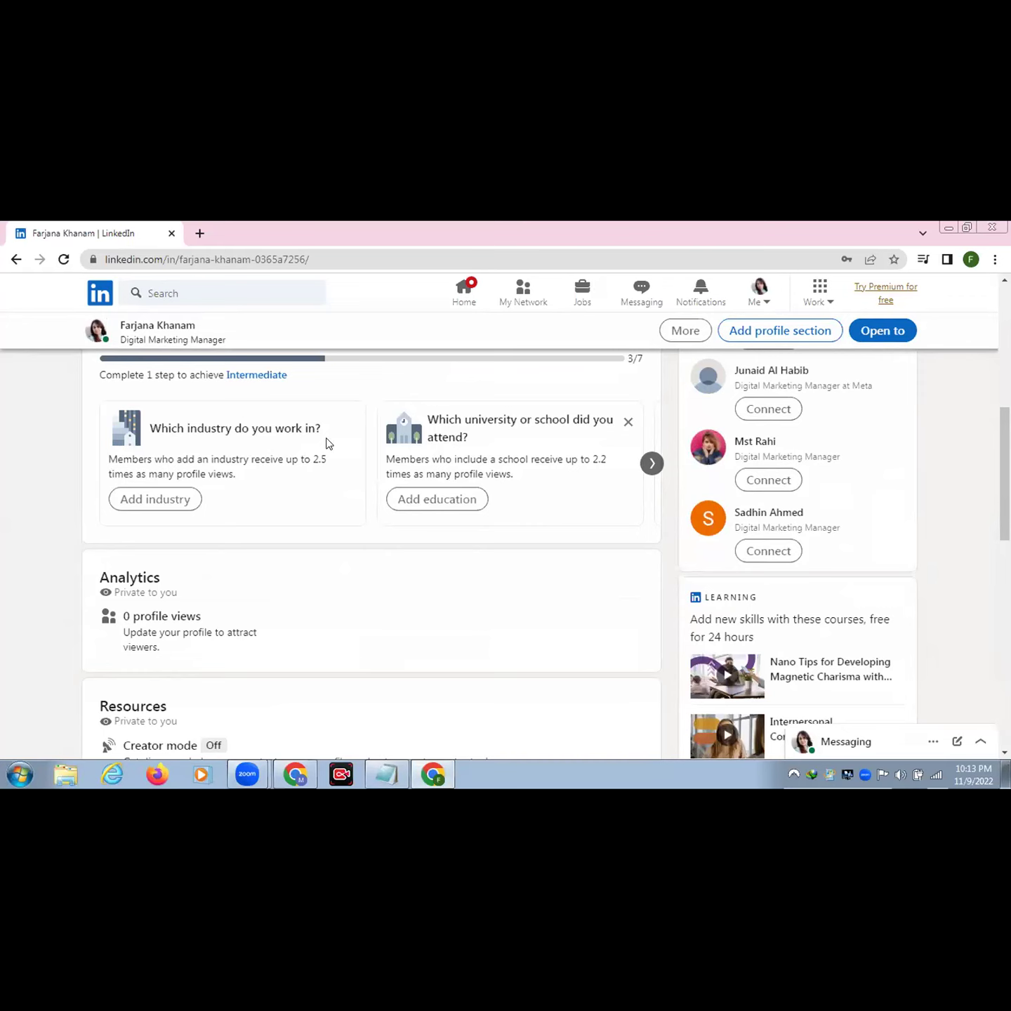
{"action": "left_click", "coordinate": [157, 497]}
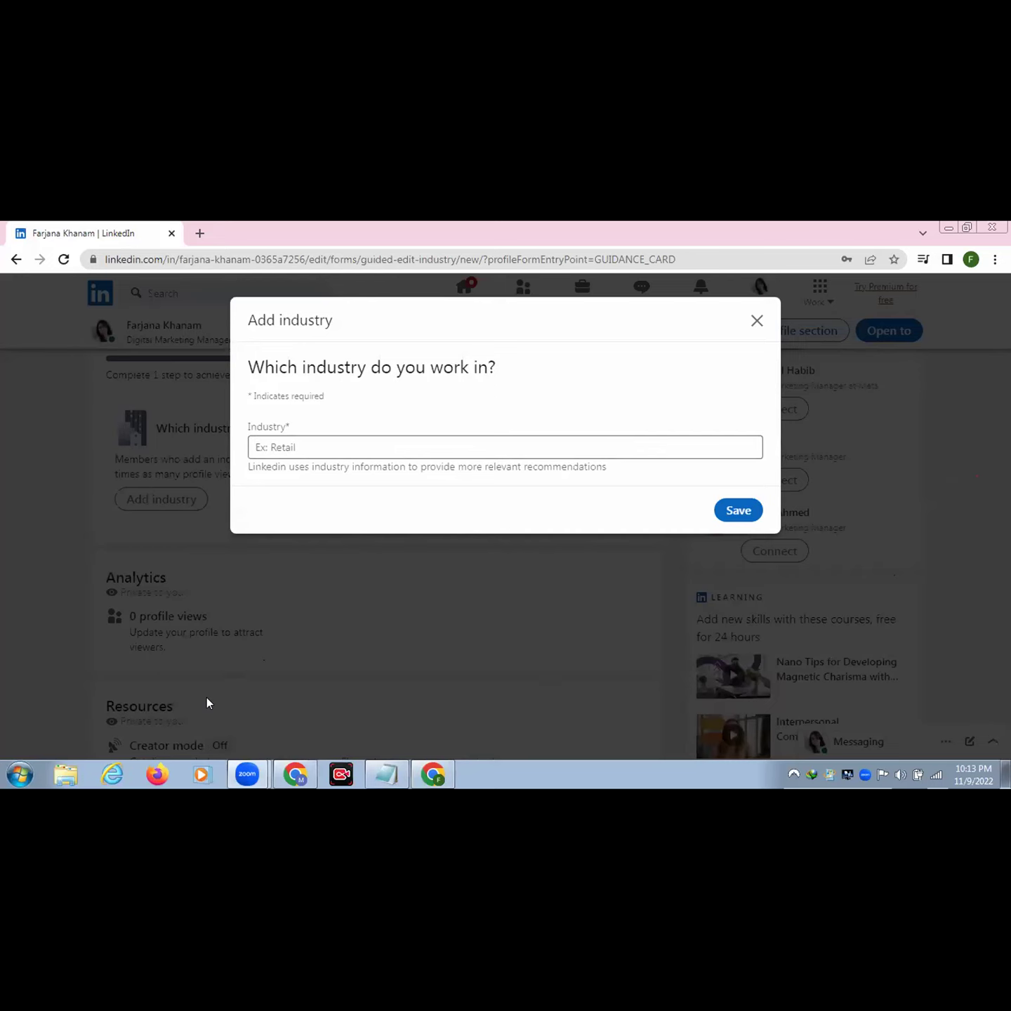
{"action": "left_click", "coordinate": [286, 452]}
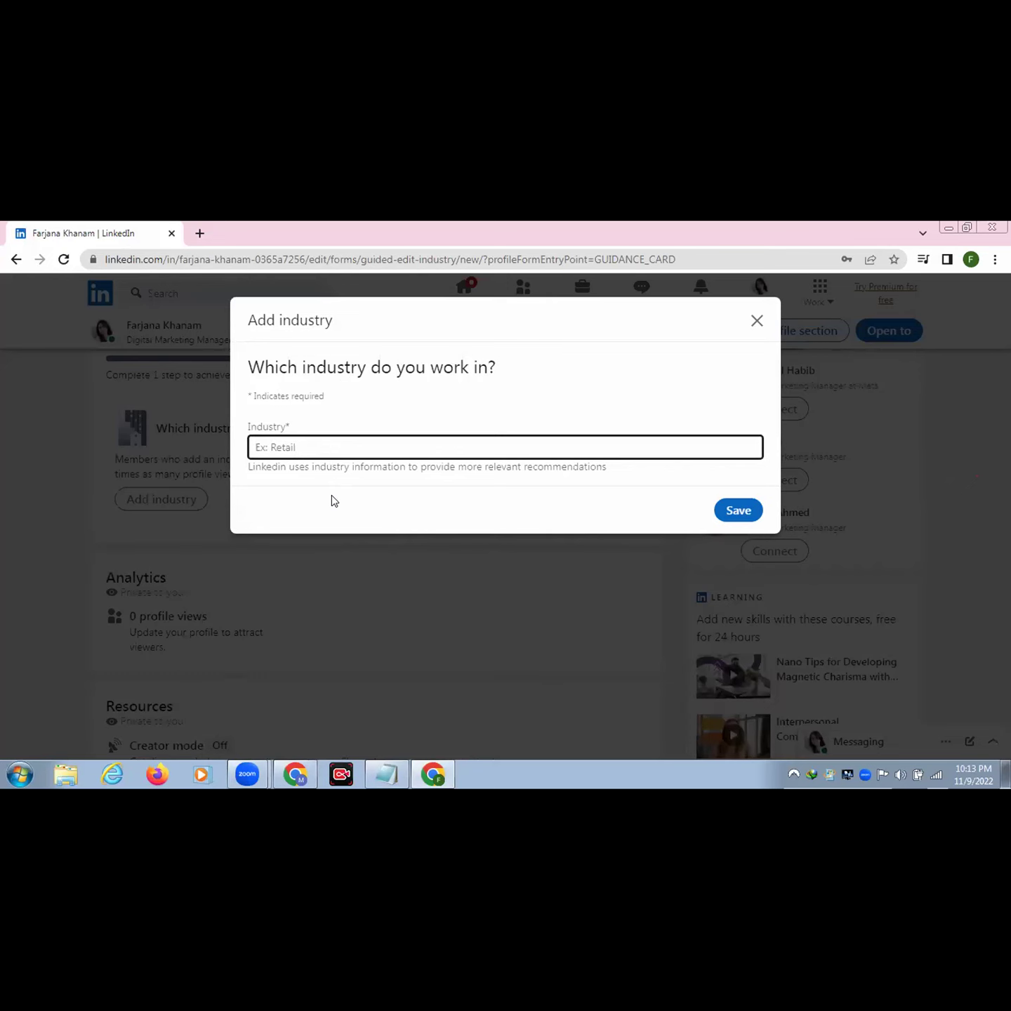
{"action": "type", "text": "F"}
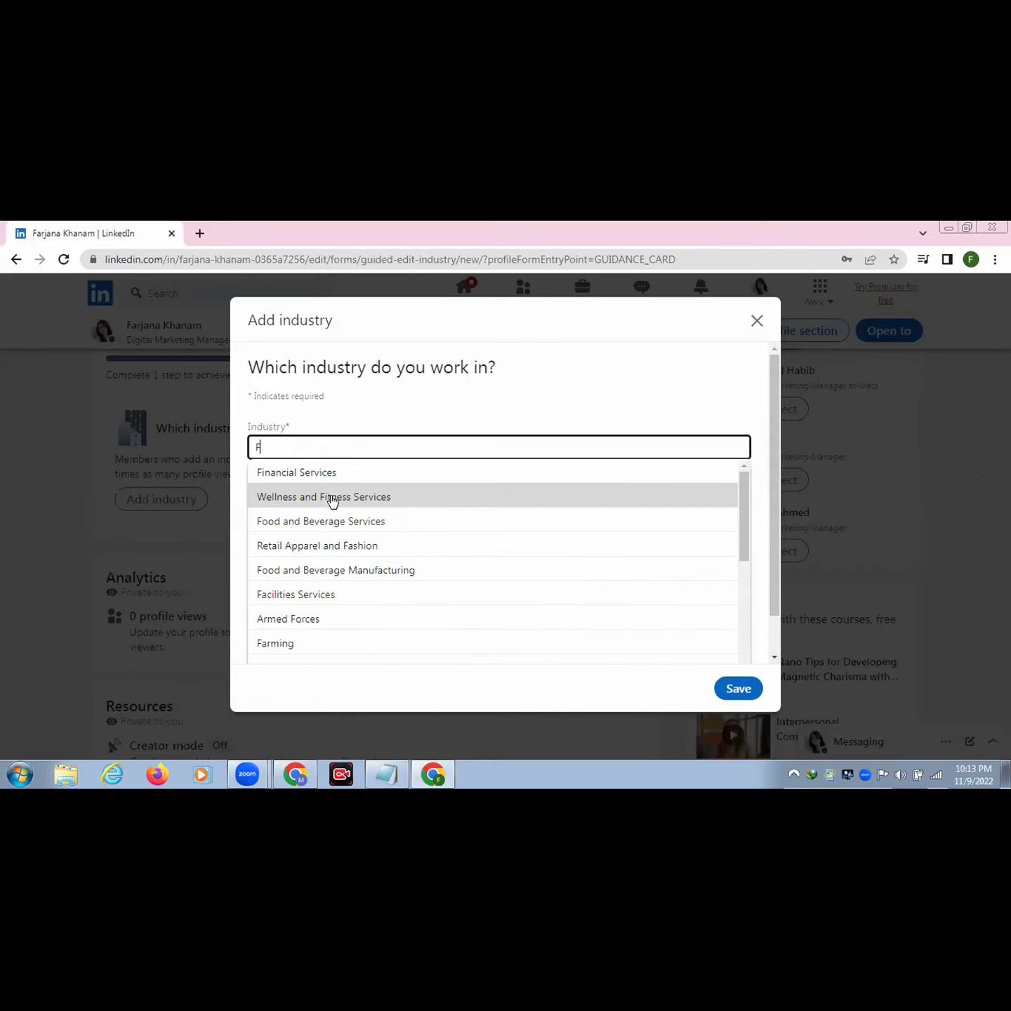
{"action": "key", "text": "BackSpace"}
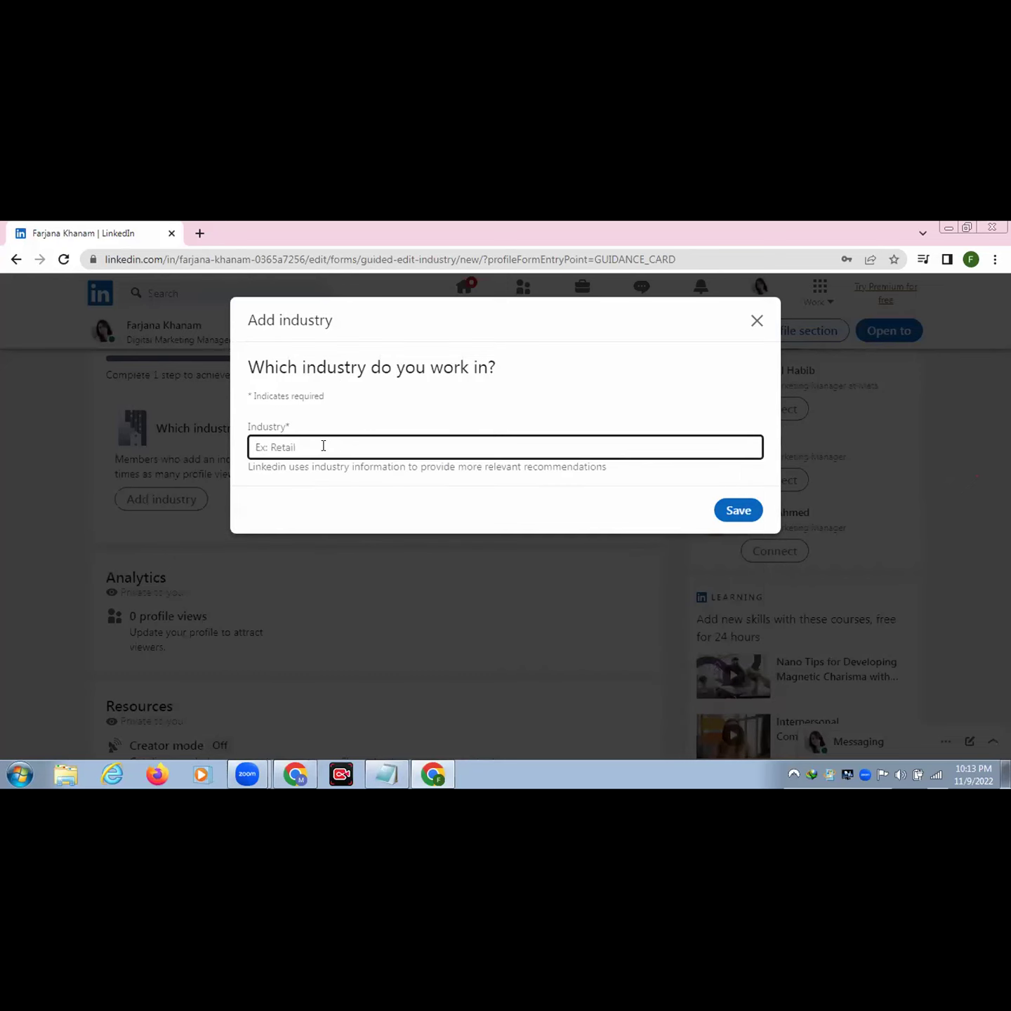
{"action": "type", "text": "I"}
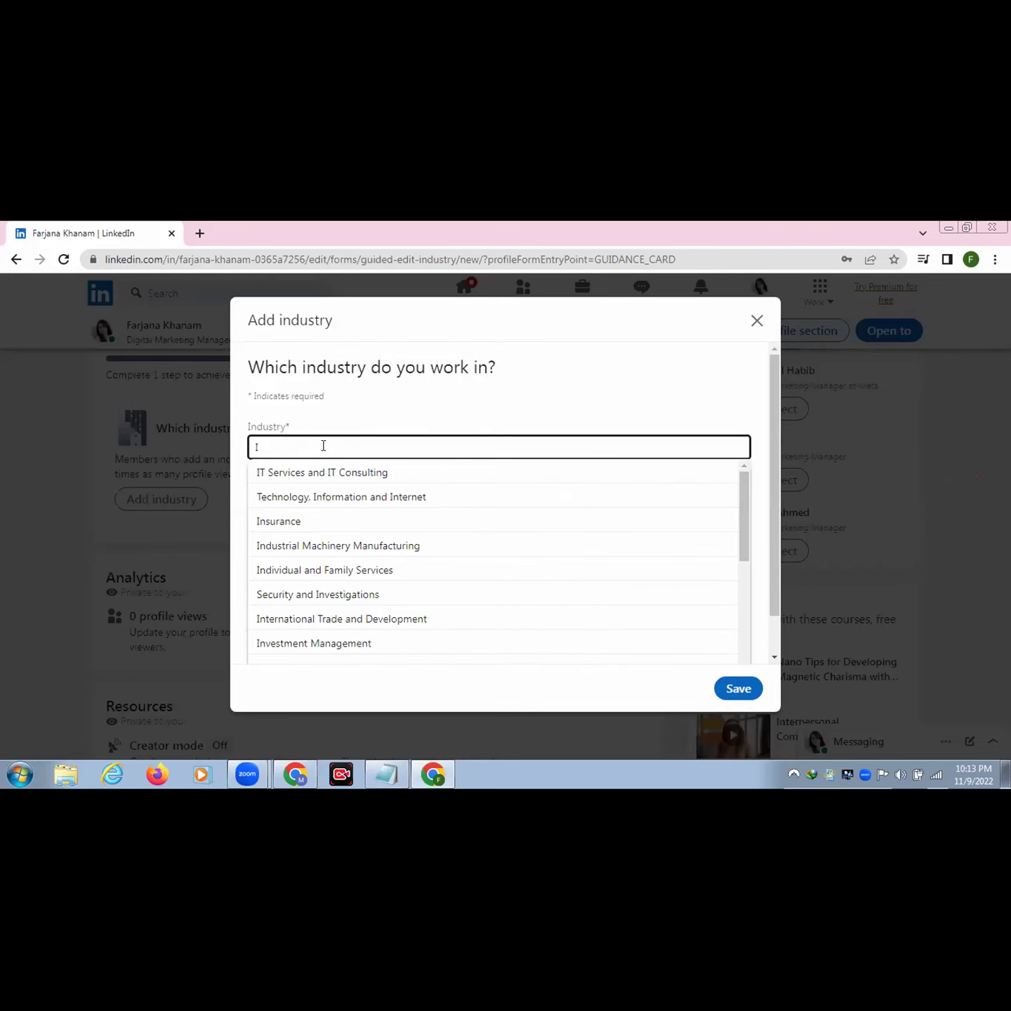
{"action": "type", "text": "nfo"}
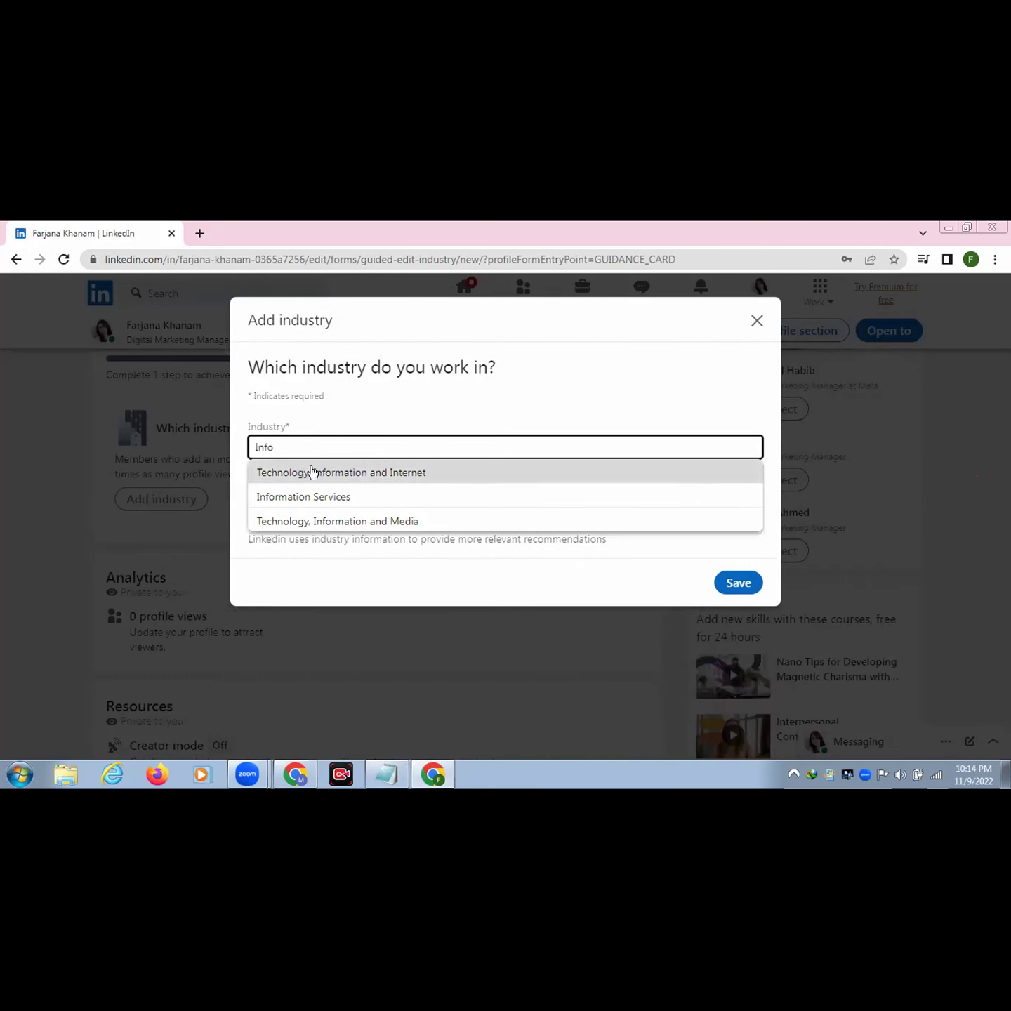
{"action": "left_click", "coordinate": [313, 472]}
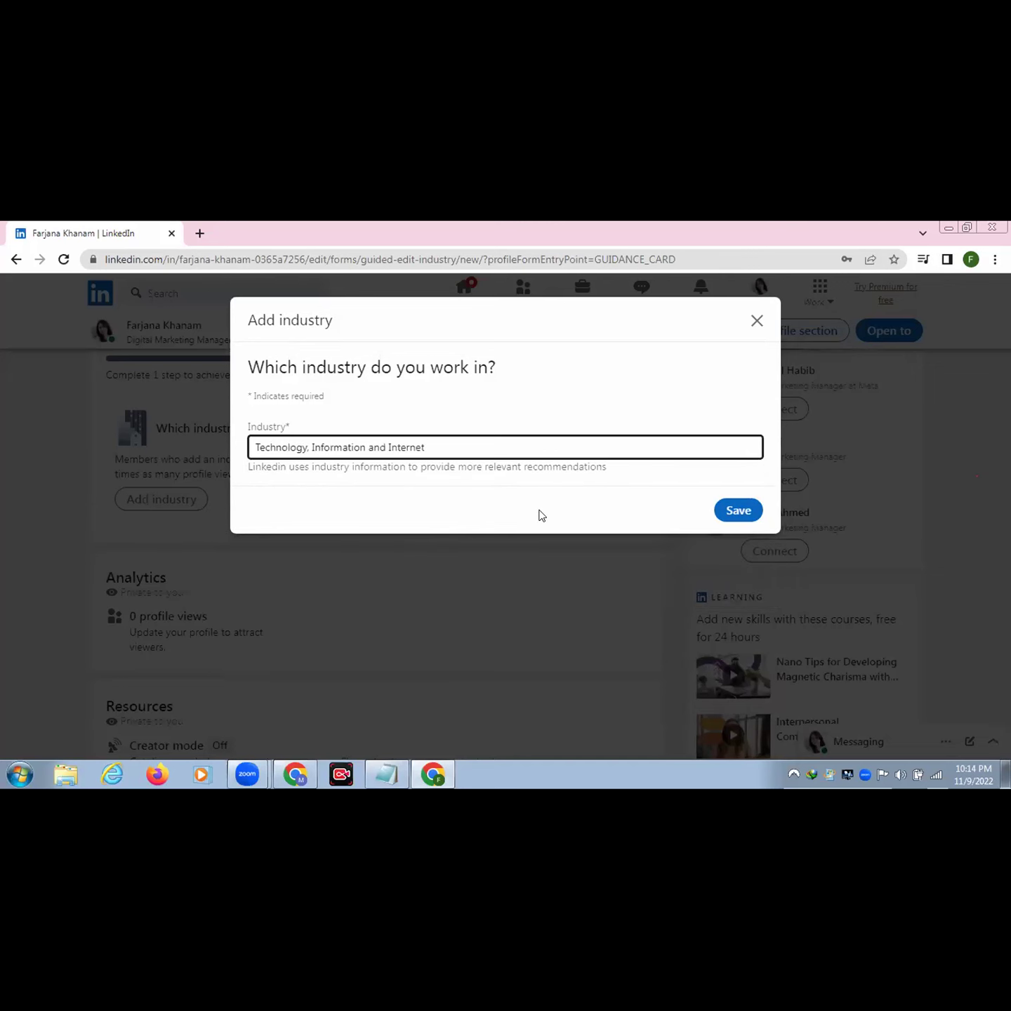
{"action": "left_click", "coordinate": [728, 510]}
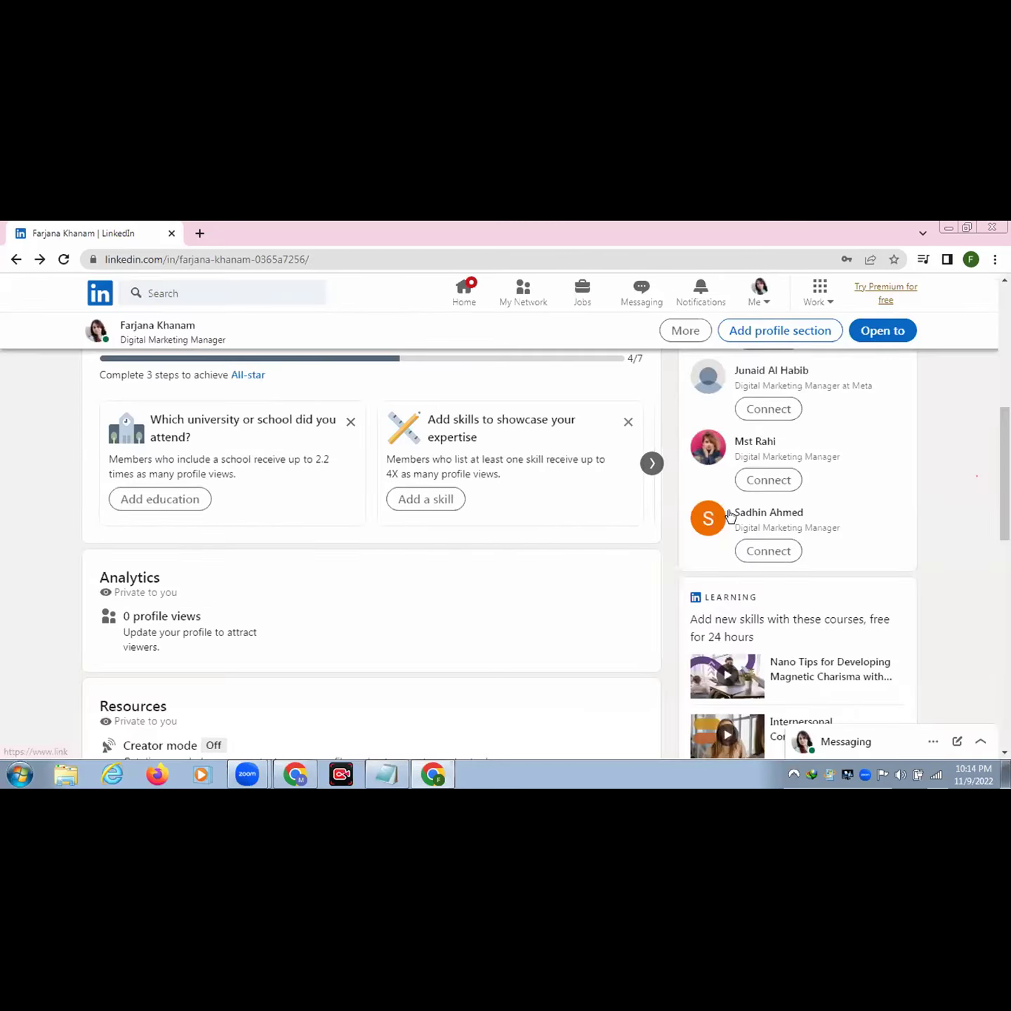
Start a new education entry from the suggestions and set the school to "National University | Bangladesh".
{"action": "scroll", "coordinate": [348, 602], "scroll_direction": "up", "scroll_amount": 1}
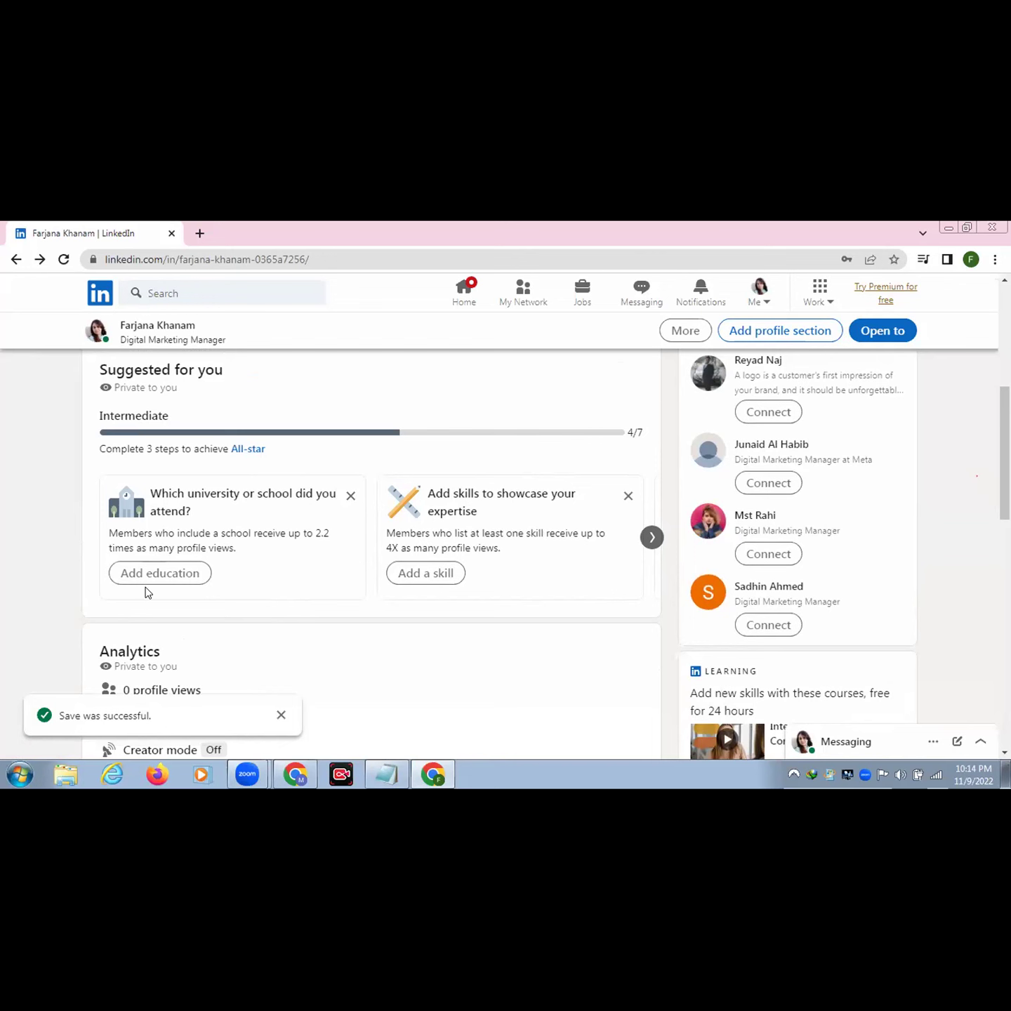
{"action": "left_click", "coordinate": [160, 573]}
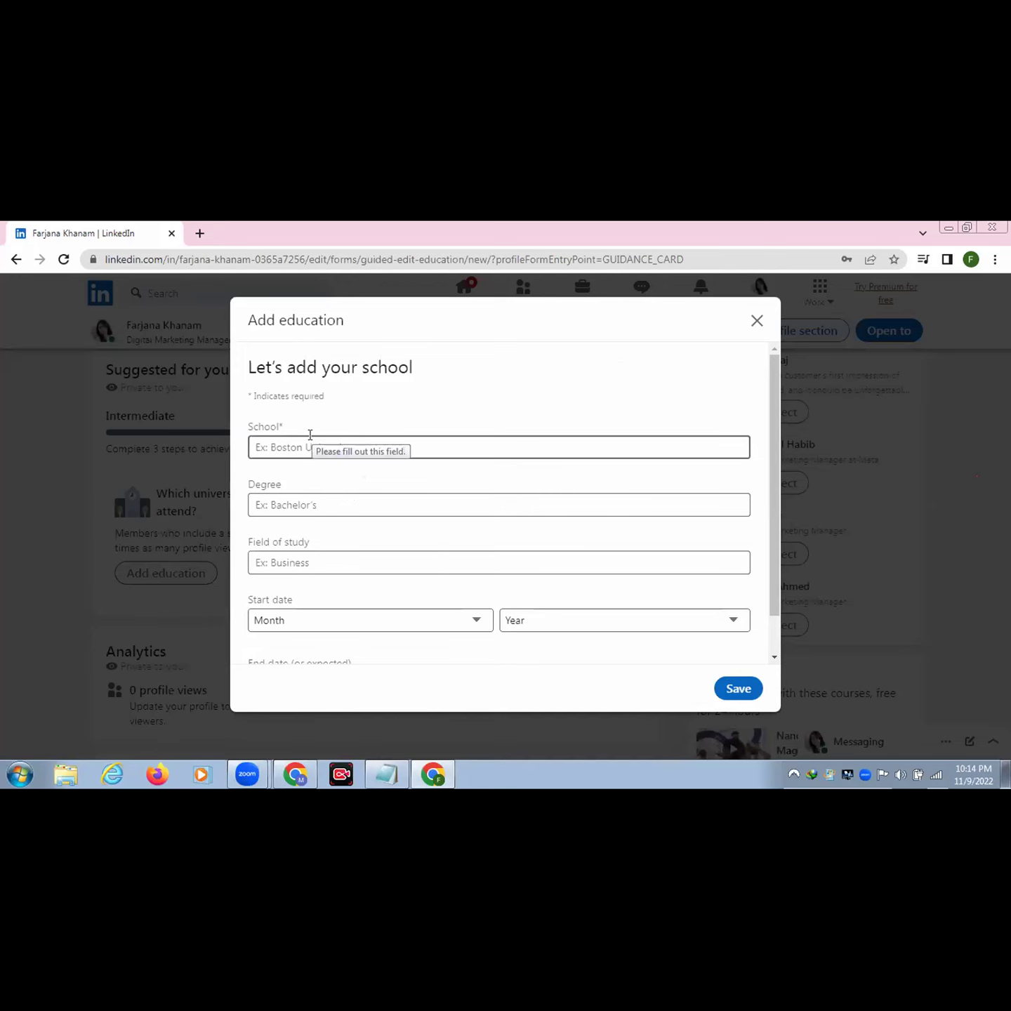
{"action": "left_click", "coordinate": [299, 446]}
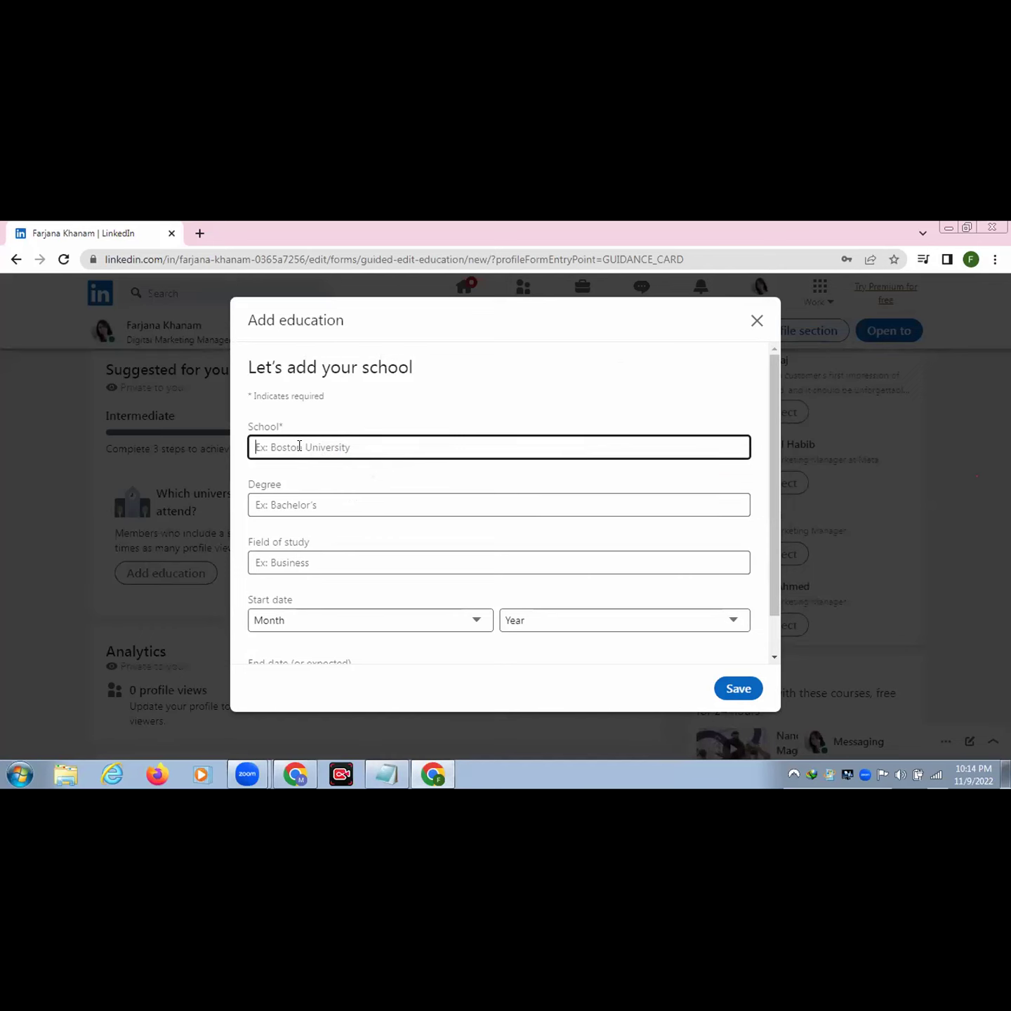
{"action": "type", "text": "Nat"}
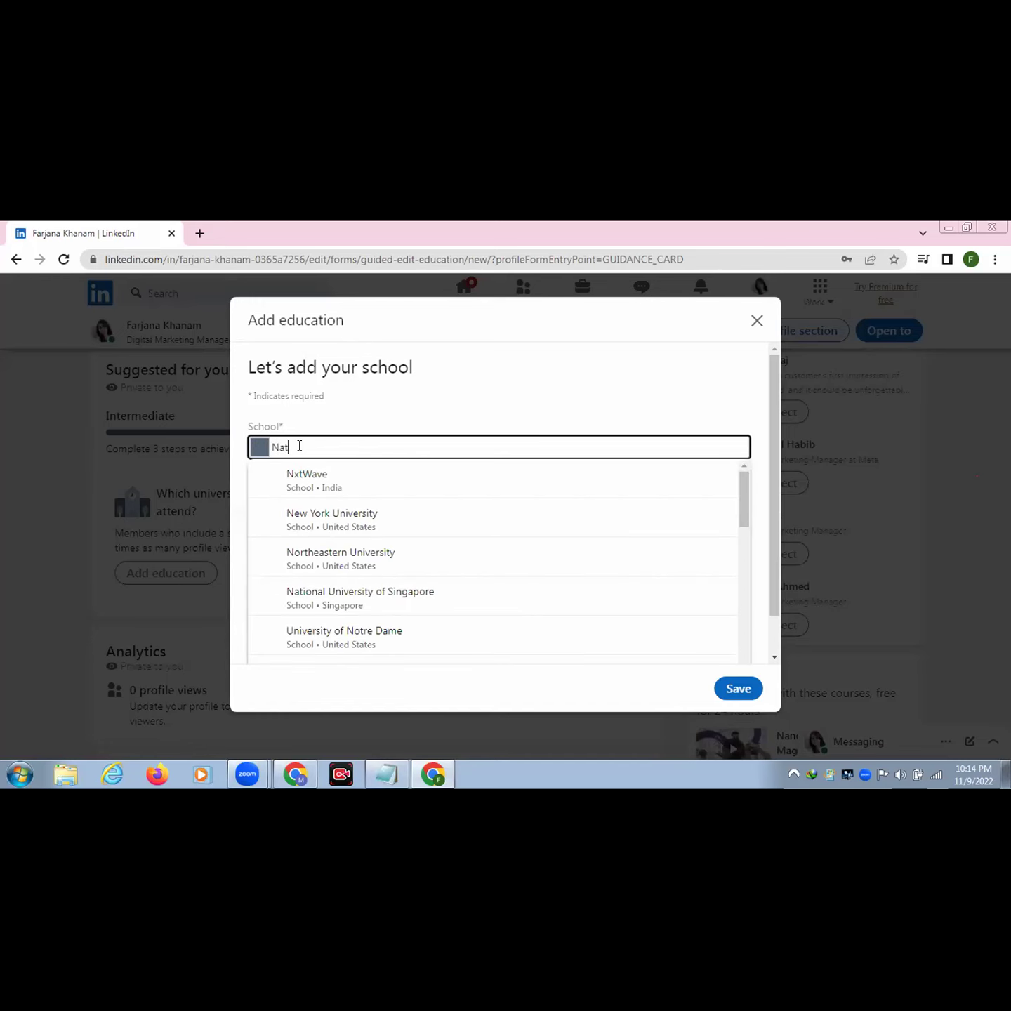
{"action": "type", "text": "ional"}
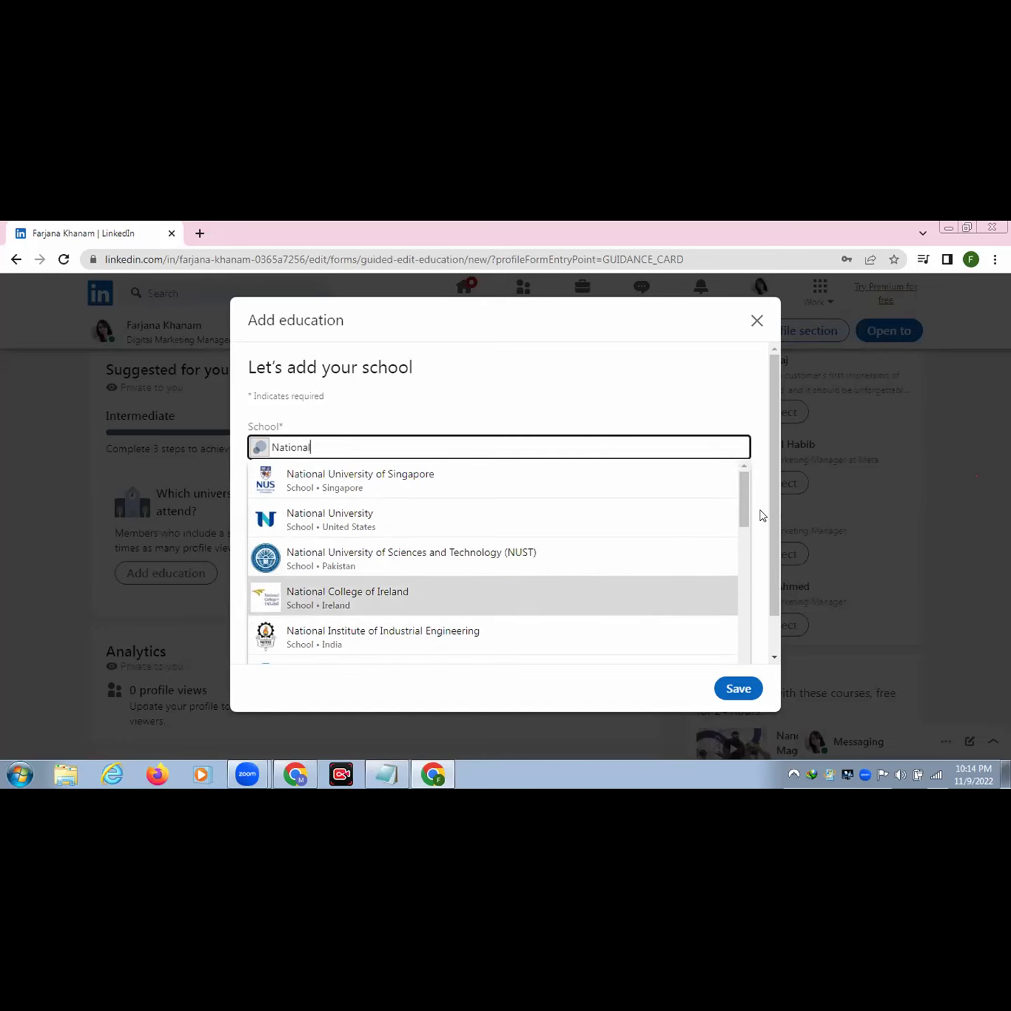
{"action": "scroll", "coordinate": [738, 514], "scroll_direction": "down", "scroll_amount": 3}
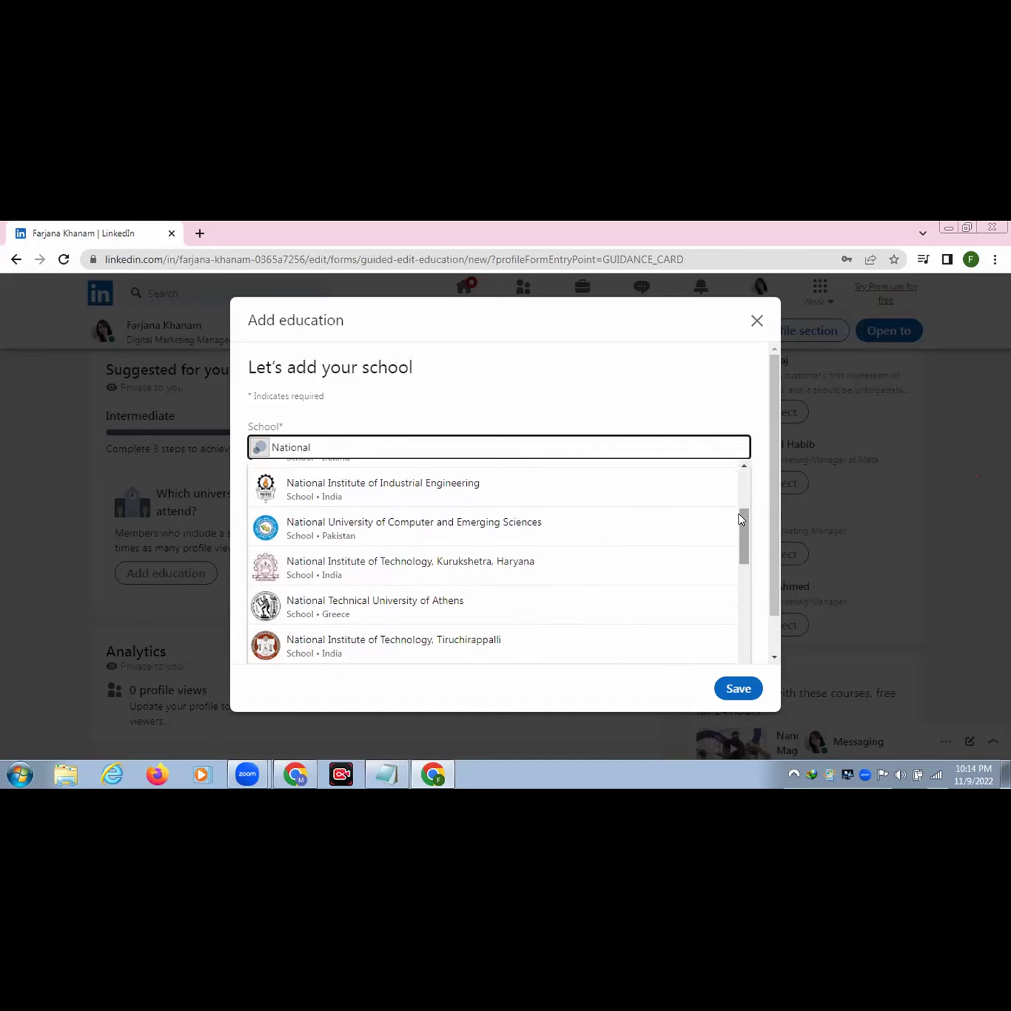
{"action": "scroll", "coordinate": [739, 516], "scroll_direction": "down", "scroll_amount": 6}
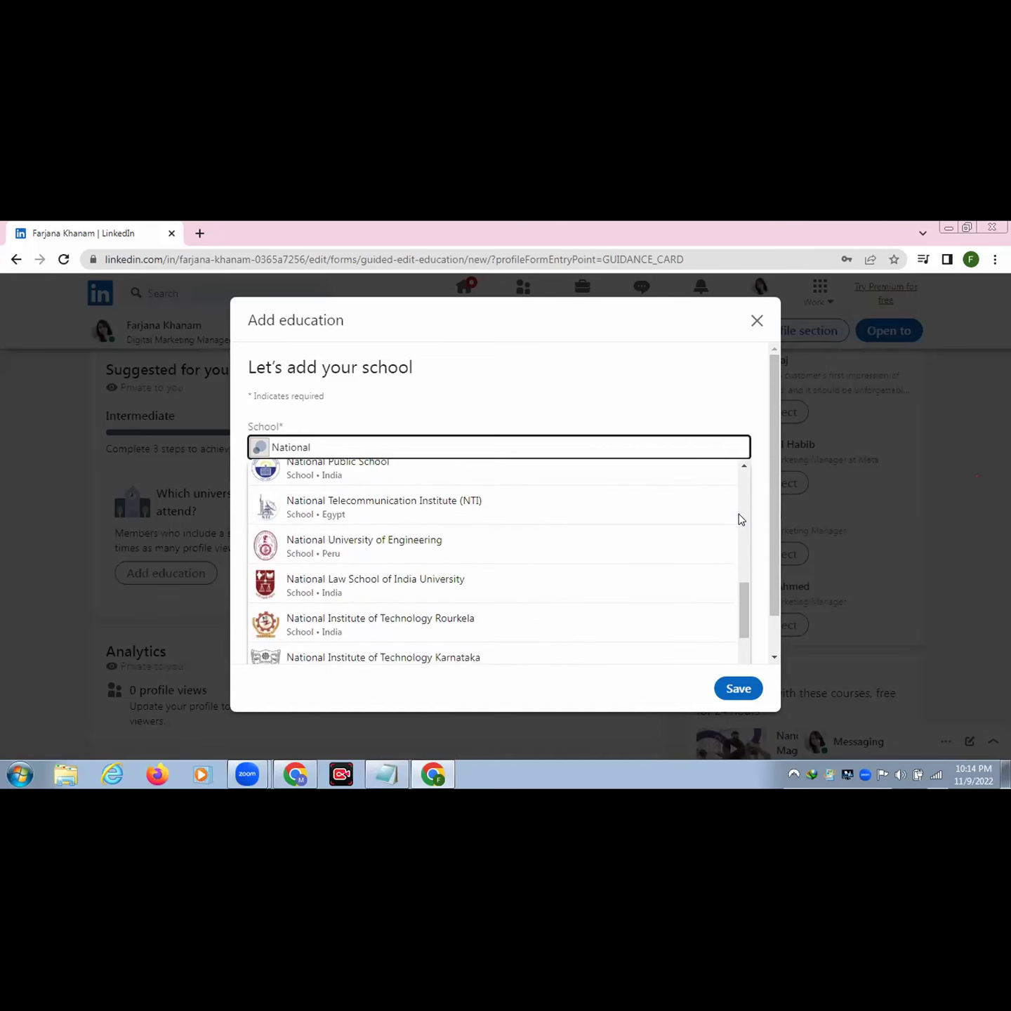
{"action": "scroll", "coordinate": [738, 519], "scroll_direction": "down", "scroll_amount": 3}
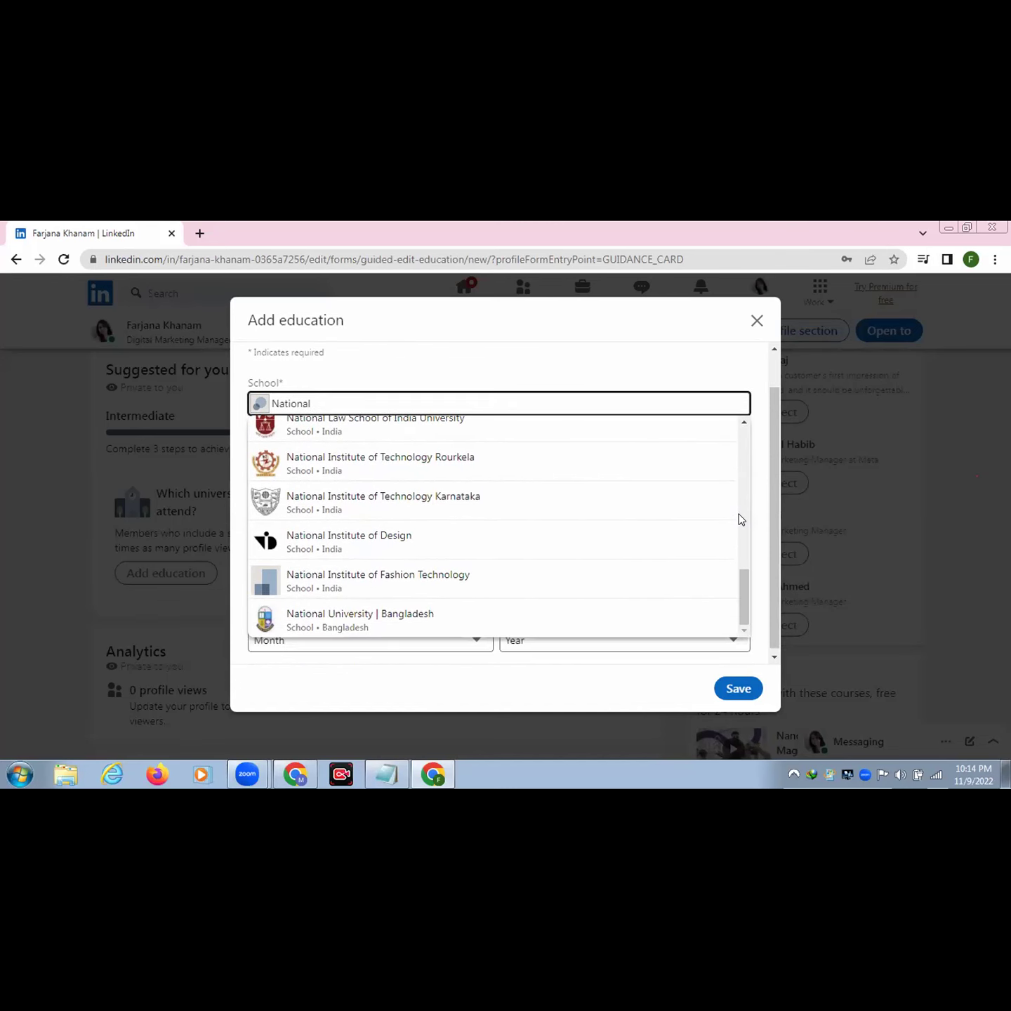
{"action": "left_click", "coordinate": [356, 616]}
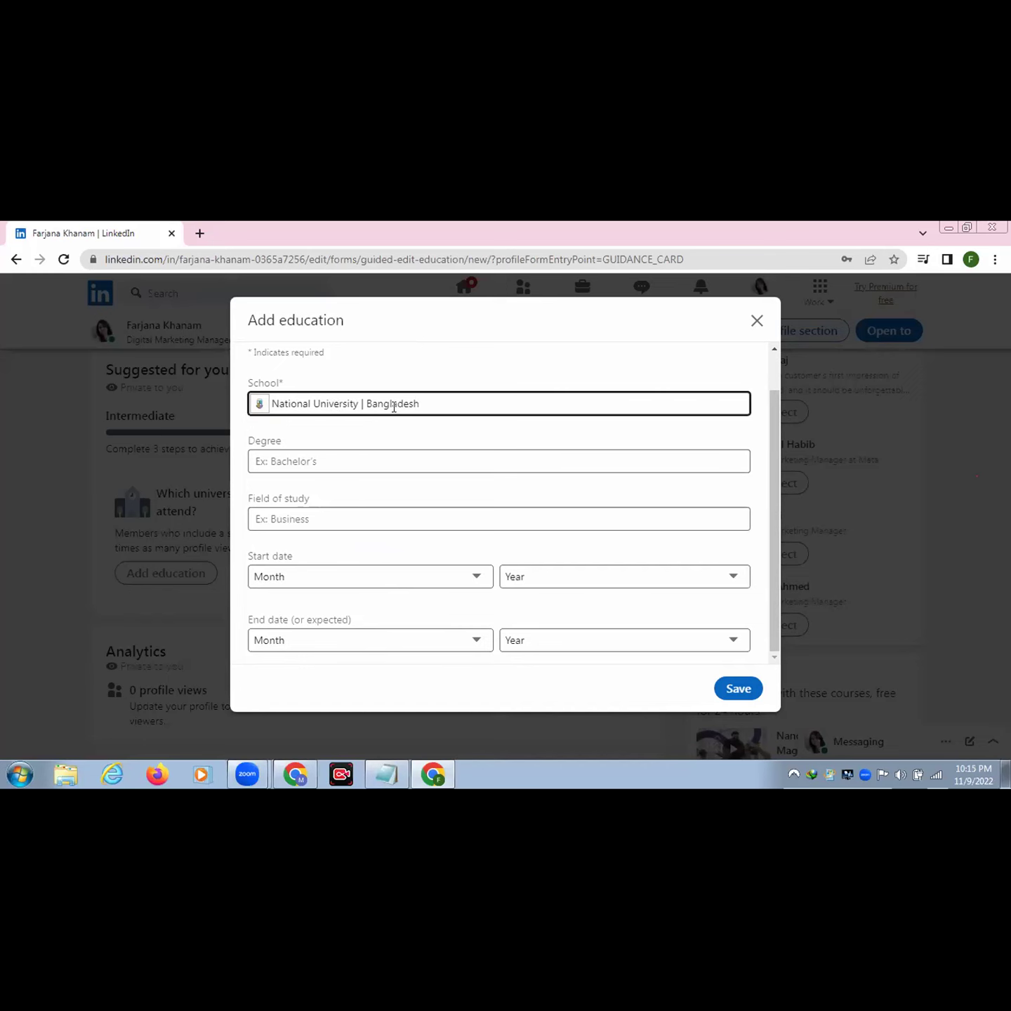
{"action": "left_click", "coordinate": [452, 705]}
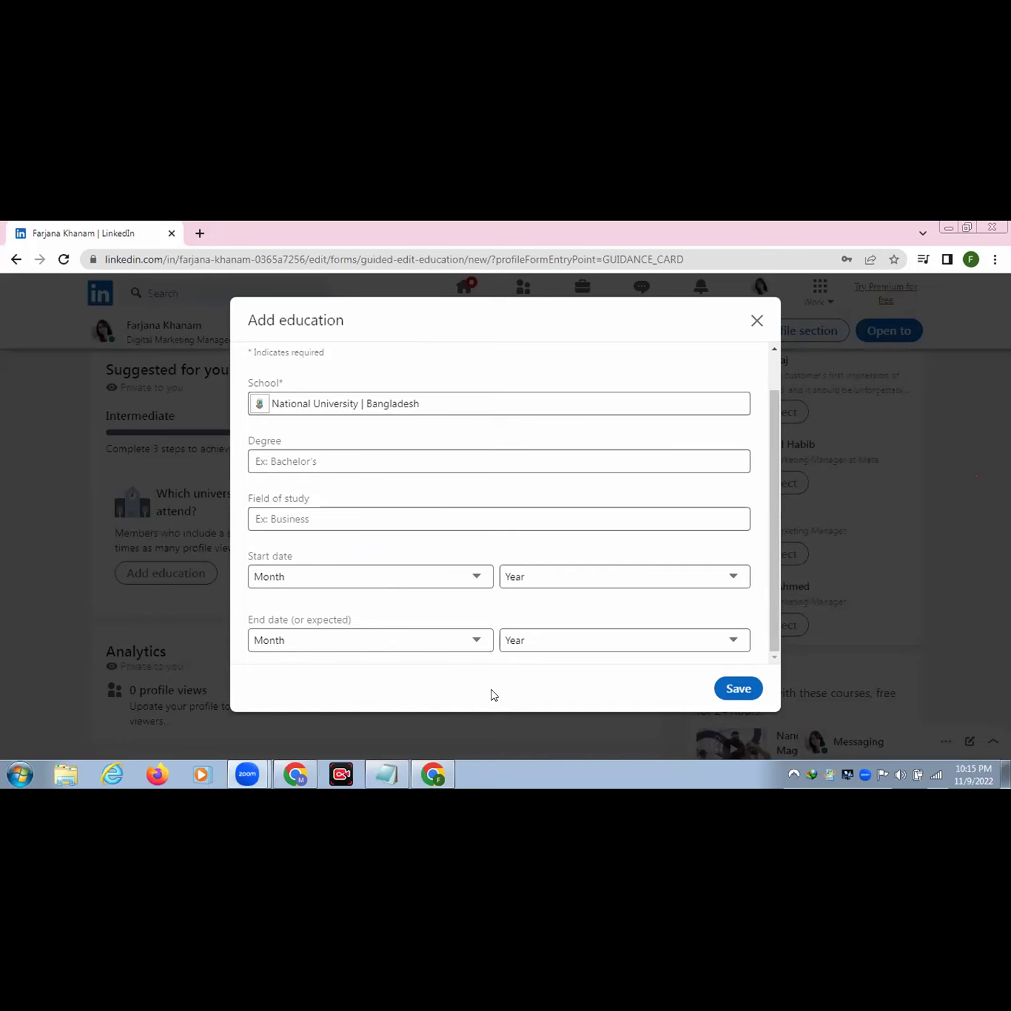
Set the degree of the education entry to the suggested "Master's degree".
{"action": "left_click", "coordinate": [385, 455]}
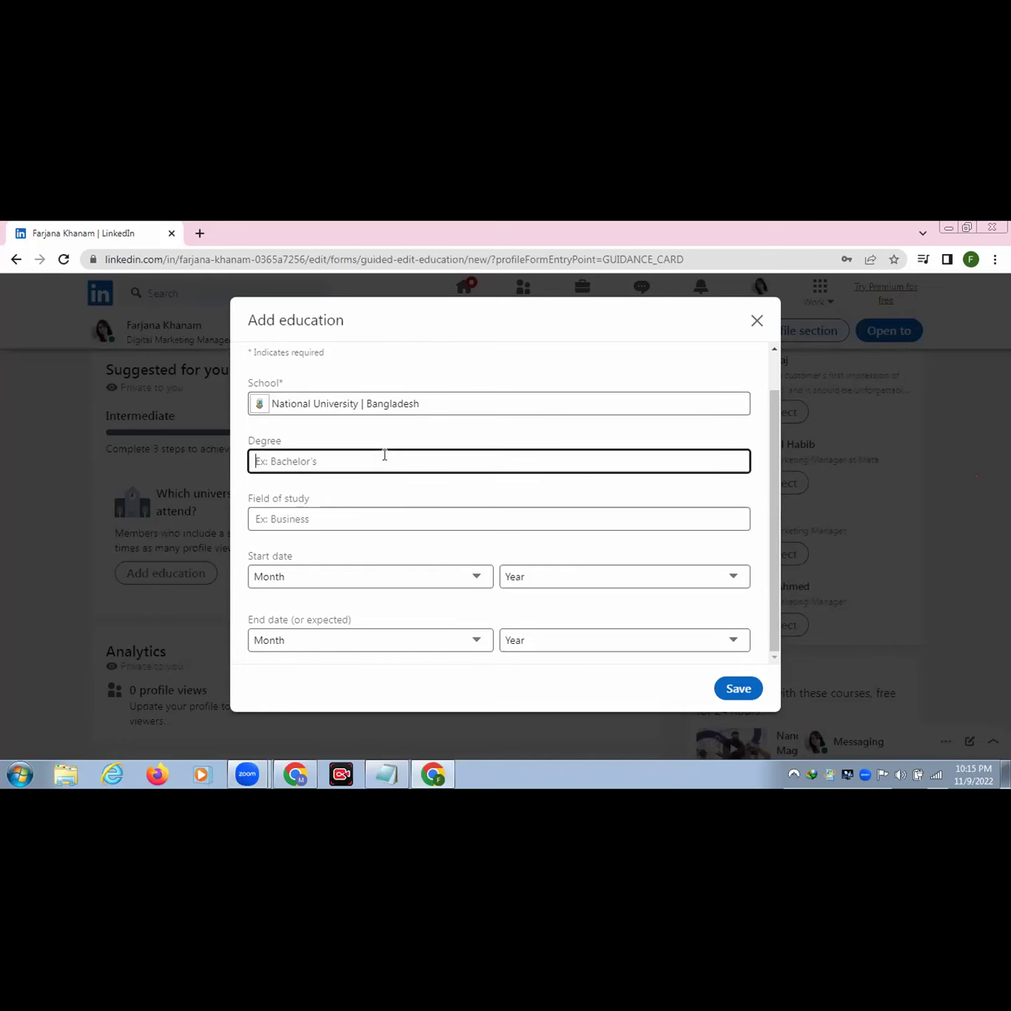
{"action": "type", "text": "Masters O"}
{"action": "key", "text": "BackSpace"}
{"action": "key", "text": "BackSpace"}
{"action": "key", "text": "BackSpace"}
{"action": "key", "text": "BackSpace"}
{"action": "key", "text": "BackSpace"}
{"action": "key", "text": "BackSpace"}
{"action": "key", "text": "BackSpace"}
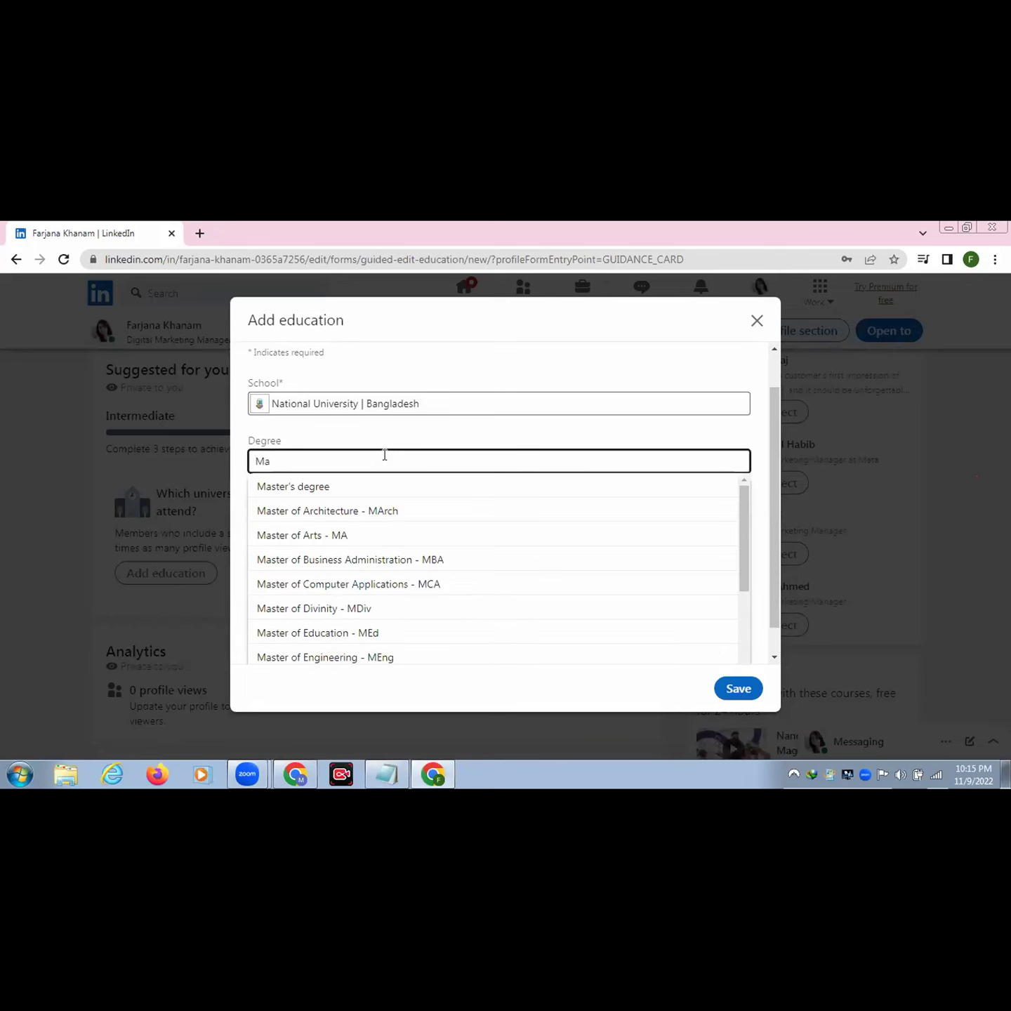
{"action": "left_click", "coordinate": [307, 487]}
Set the field of study to the suggested "English Language and Literature, General".
{"action": "left_click", "coordinate": [334, 518]}
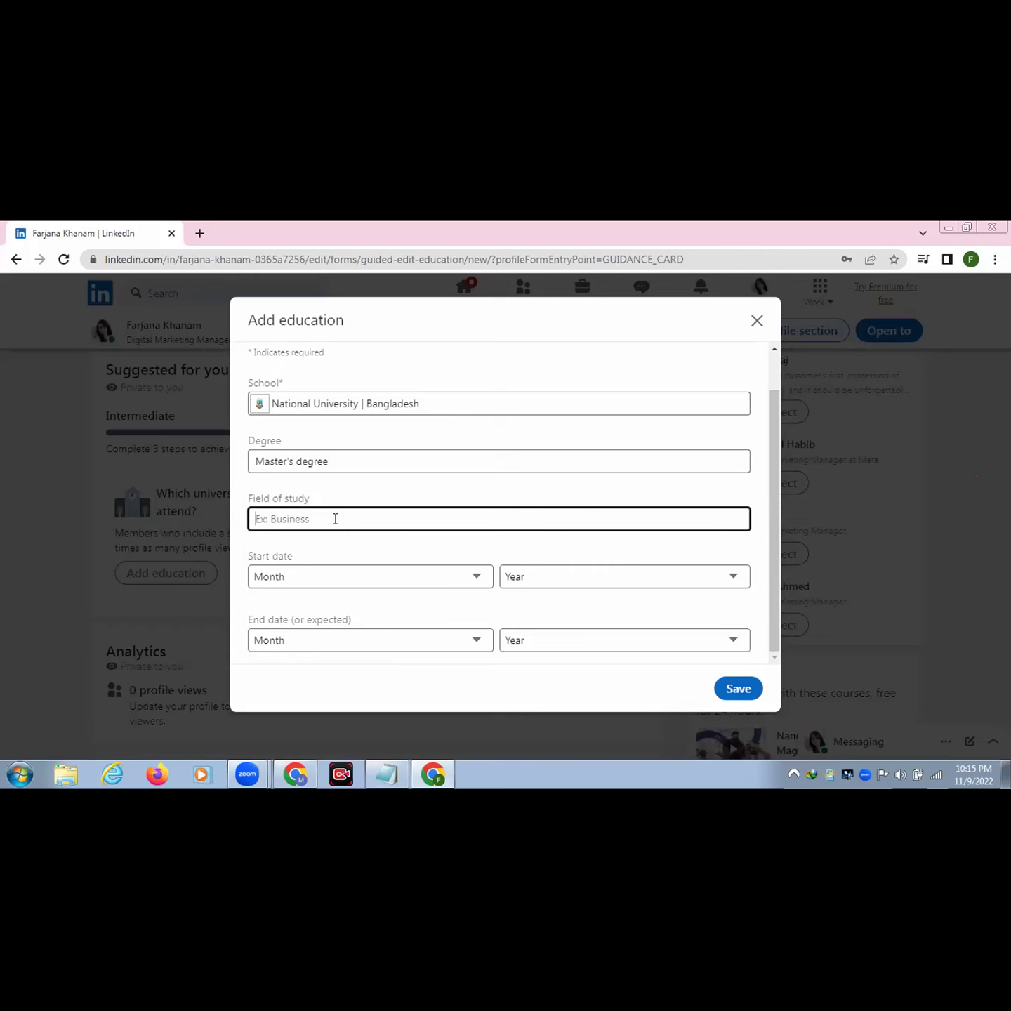
{"action": "type", "text": "Eng"}
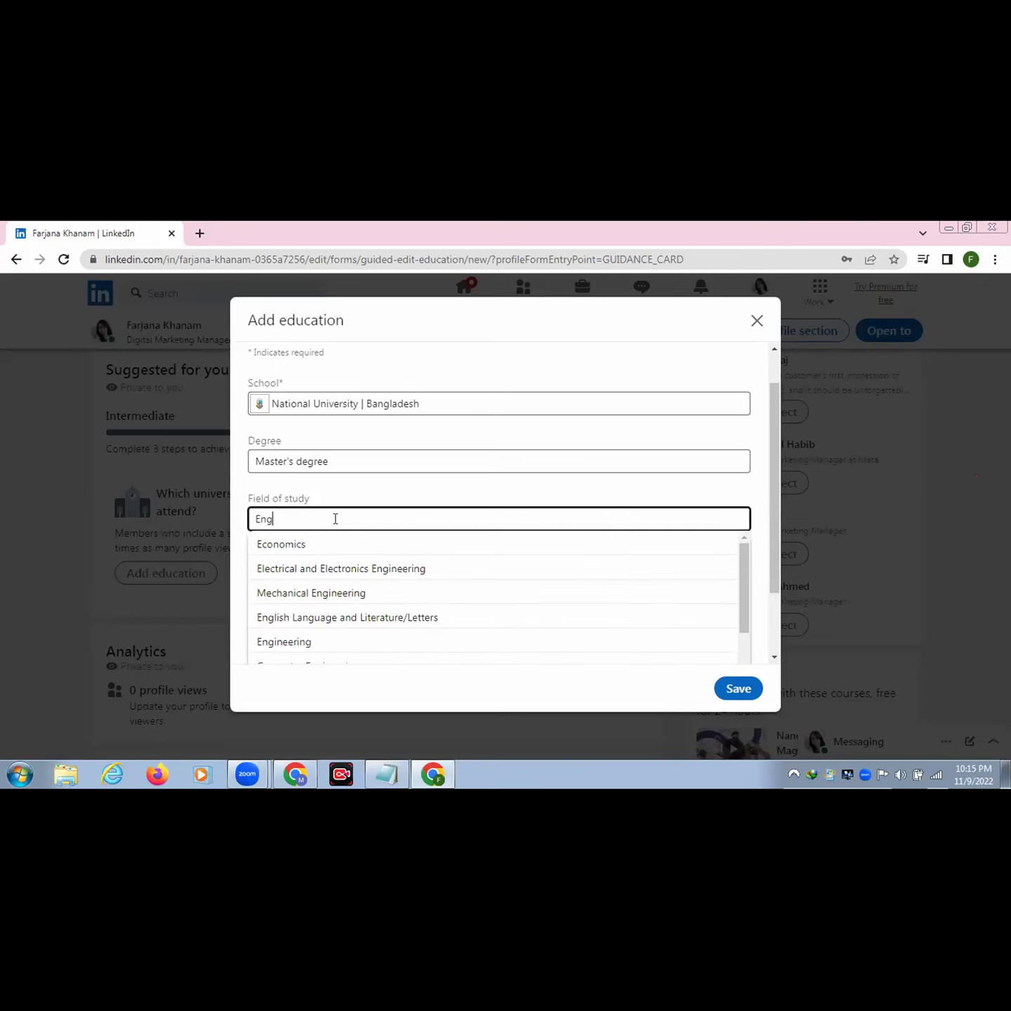
{"action": "type", "text": "lish"}
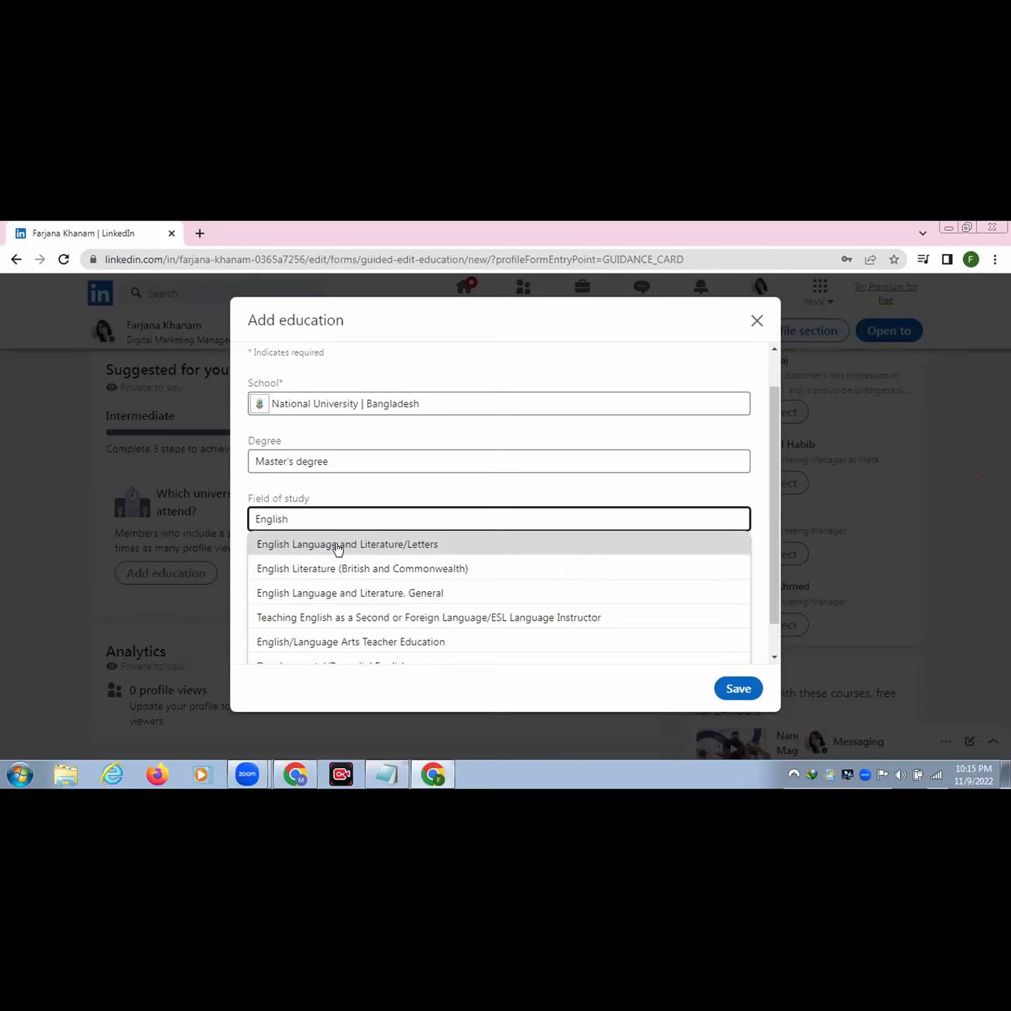
{"action": "left_click", "coordinate": [316, 594]}
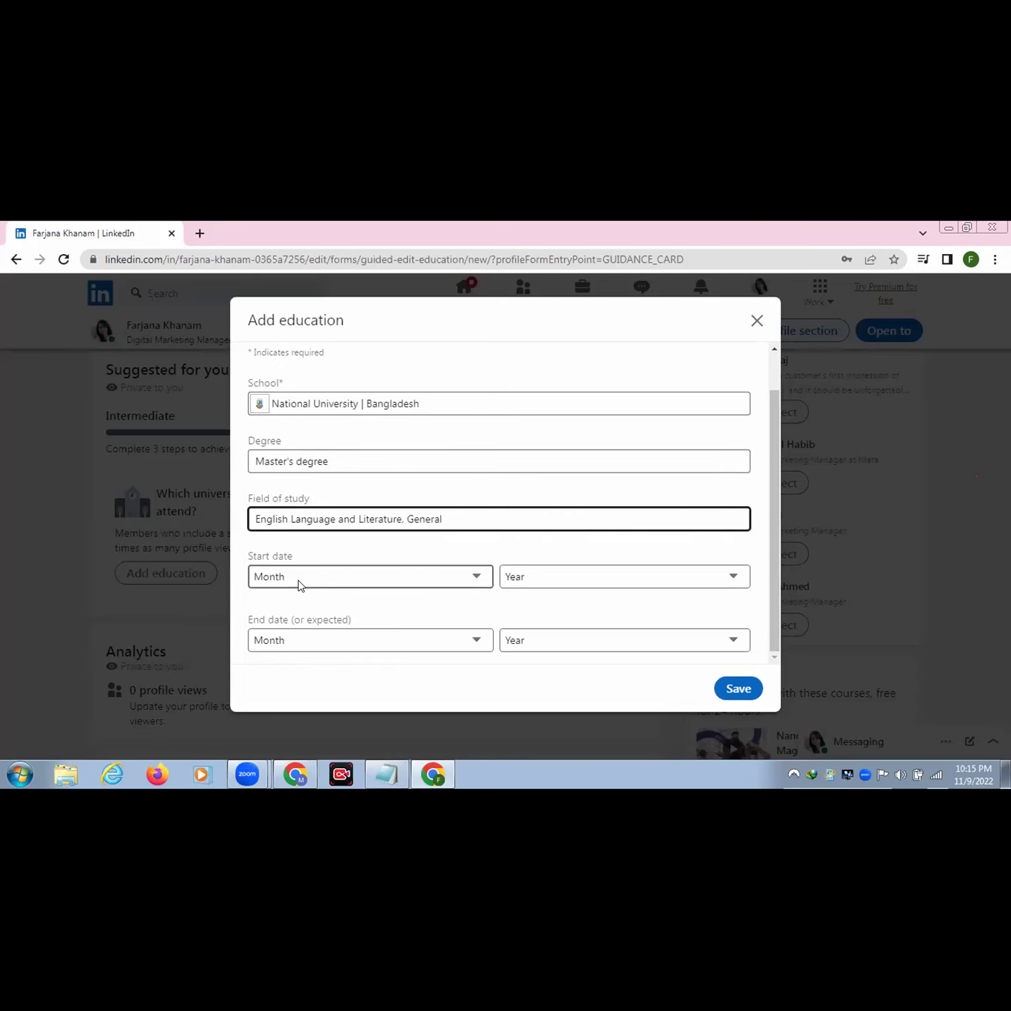
Set the education entry's start date to June 2015.
{"action": "left_click", "coordinate": [476, 577]}
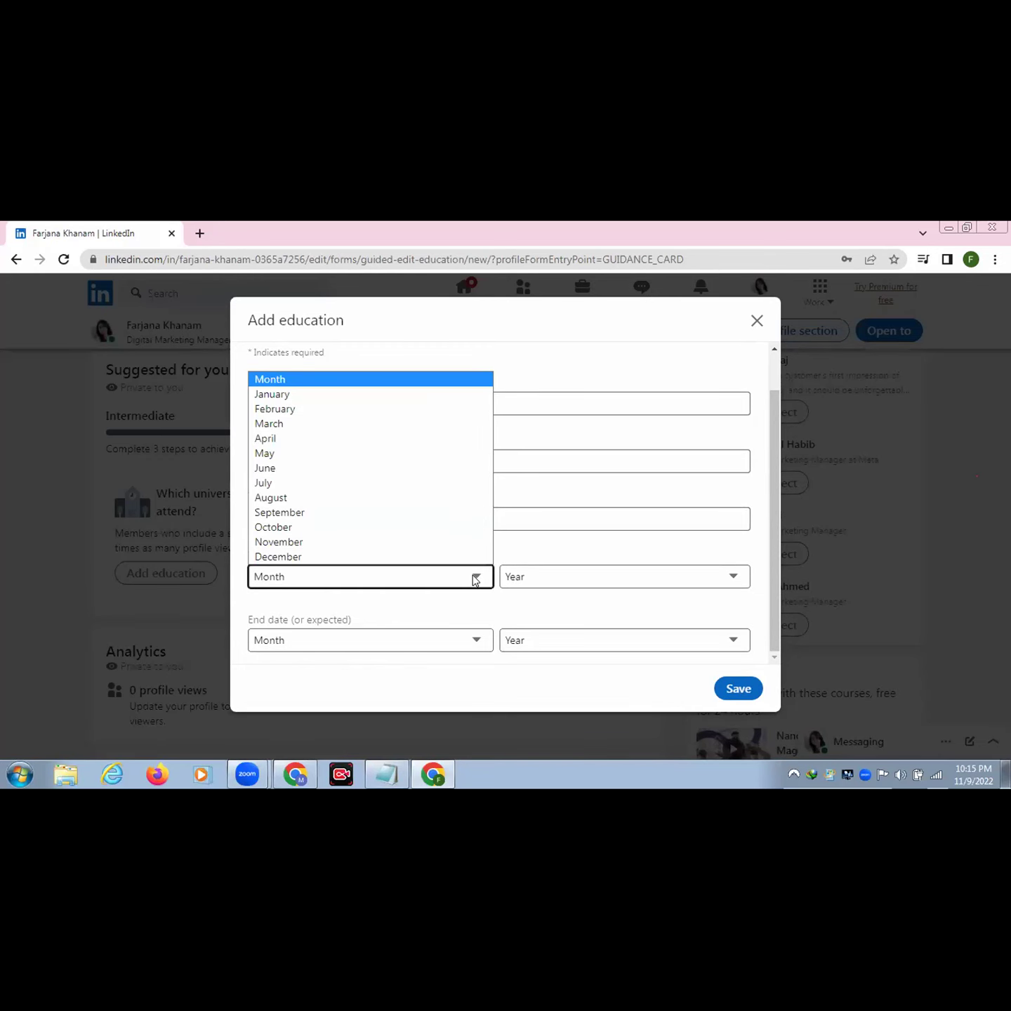
{"action": "left_click", "coordinate": [309, 467]}
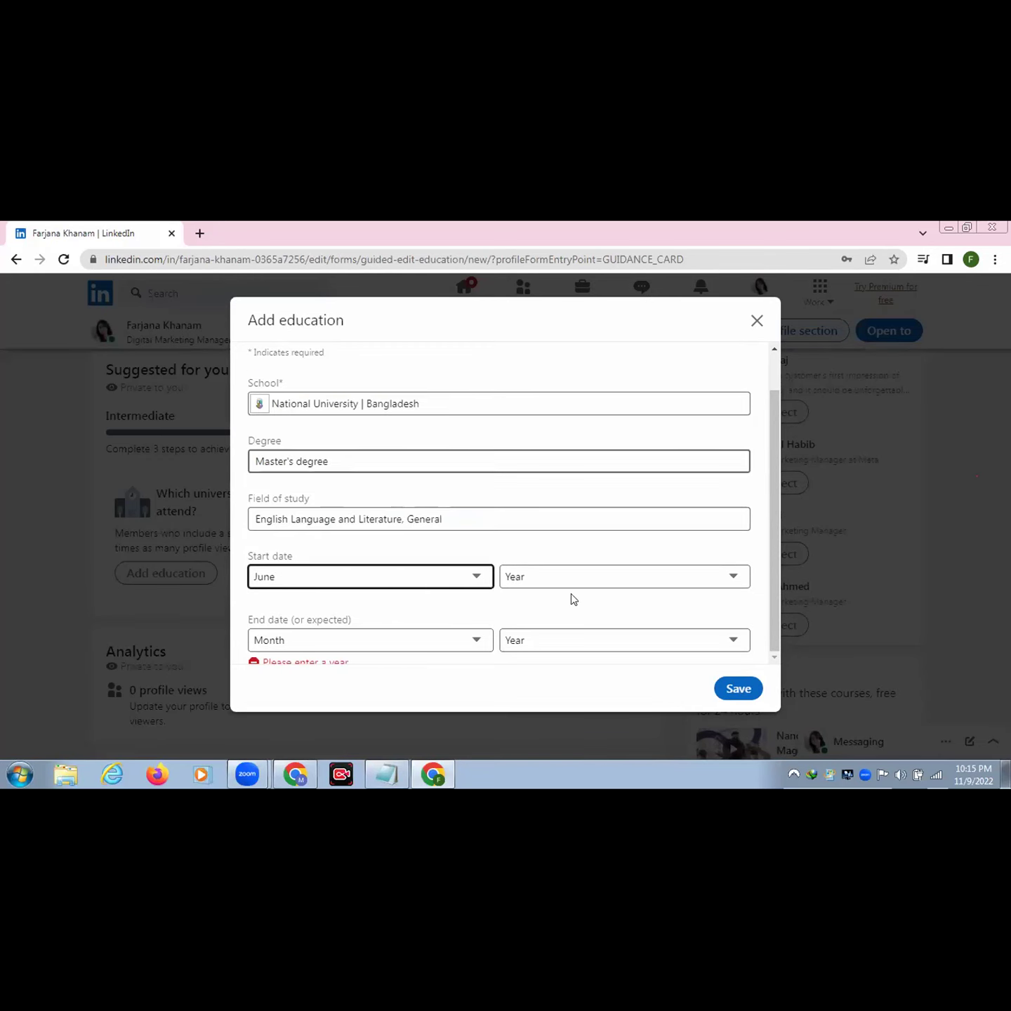
{"action": "left_click", "coordinate": [731, 578]}
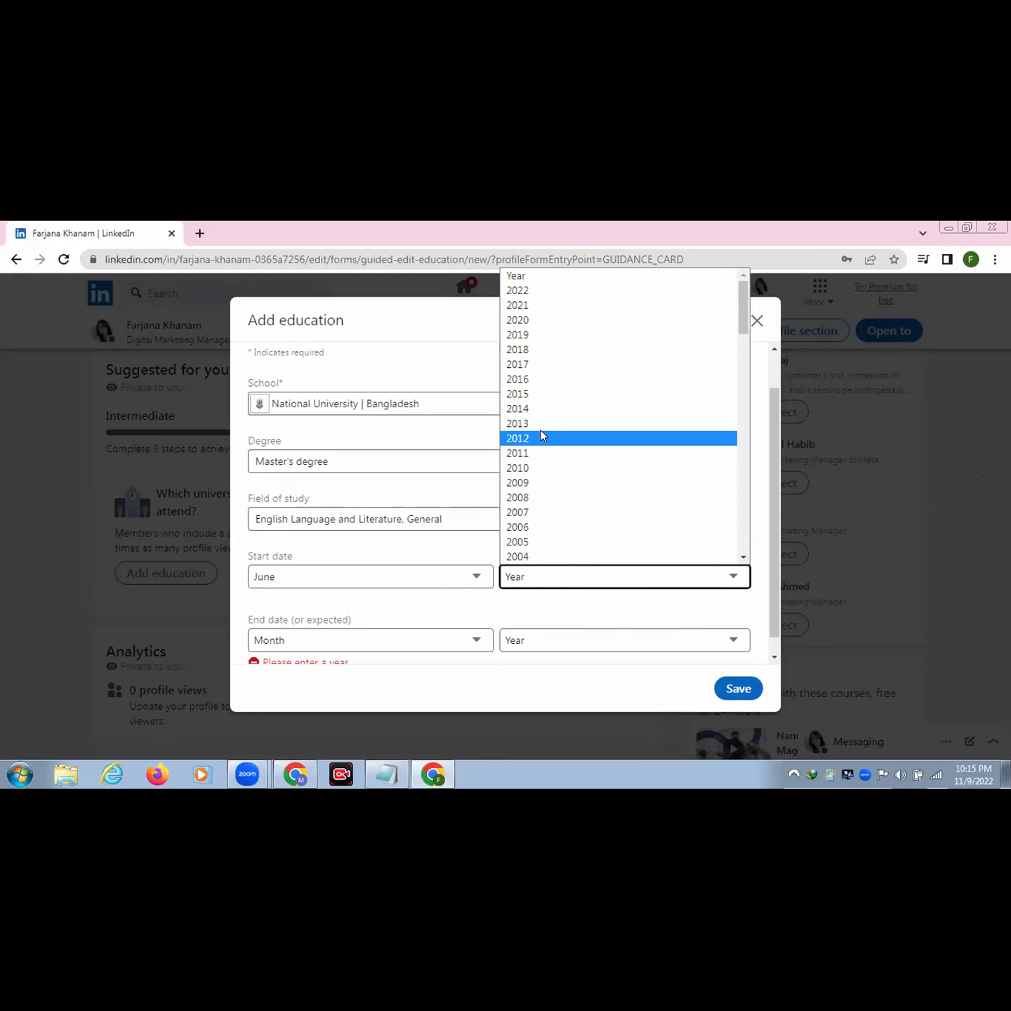
{"action": "left_click", "coordinate": [540, 396]}
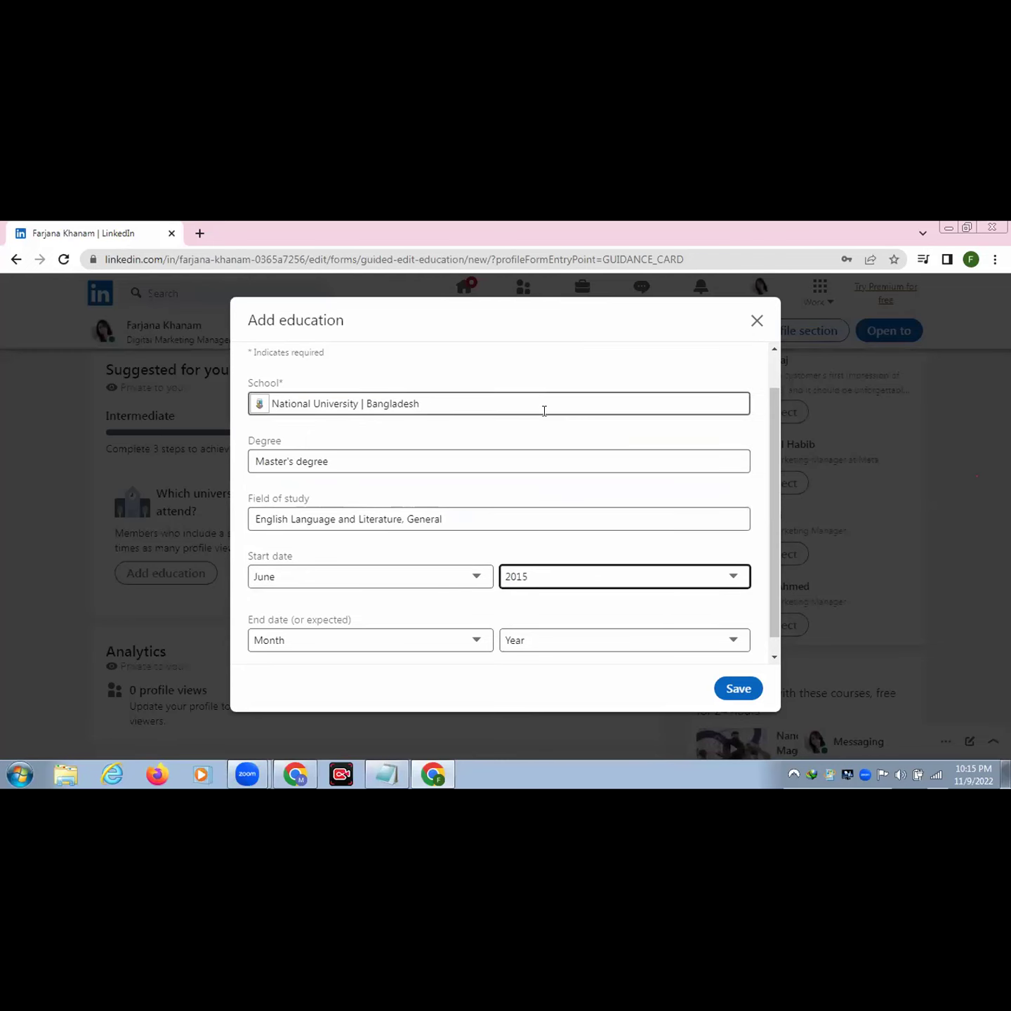
Set the education entry's end date to July 2016 and save the entry.
{"action": "left_click", "coordinate": [479, 639]}
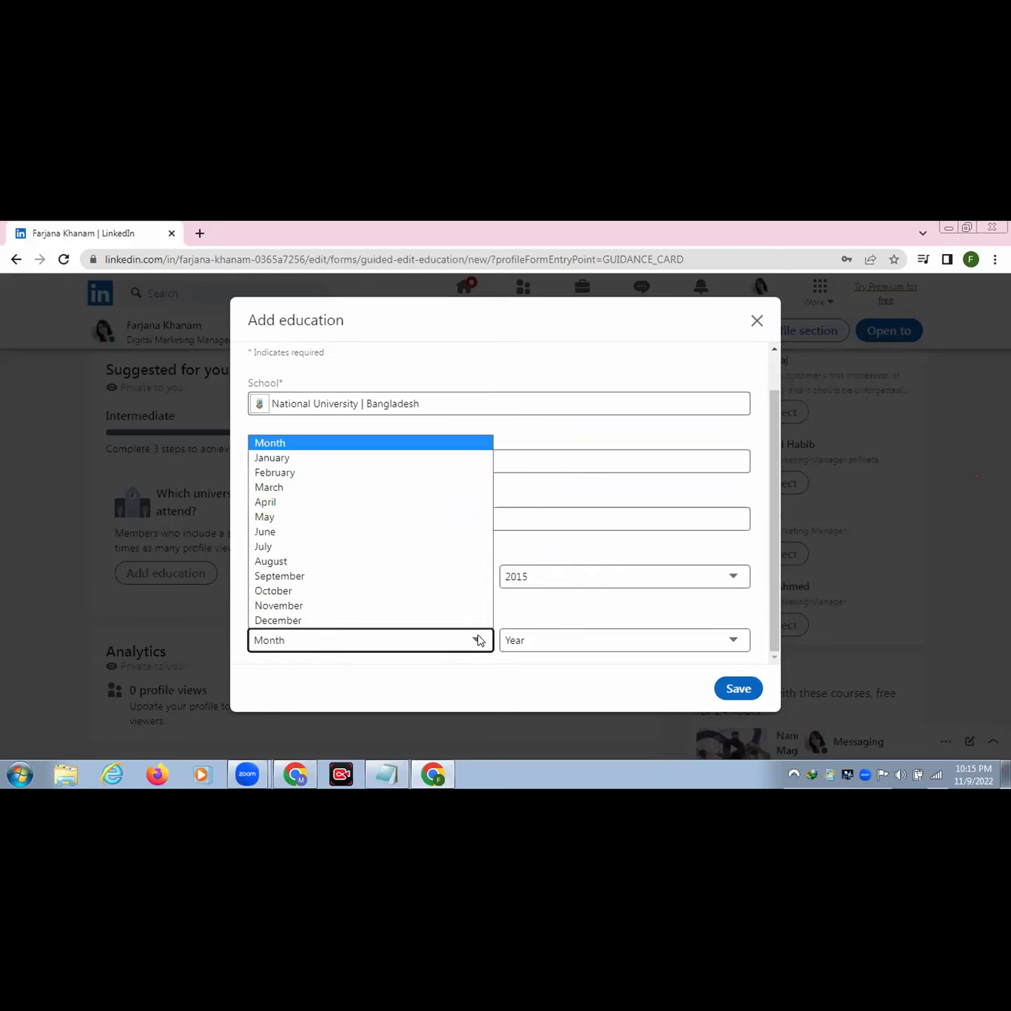
{"action": "left_click", "coordinate": [296, 547]}
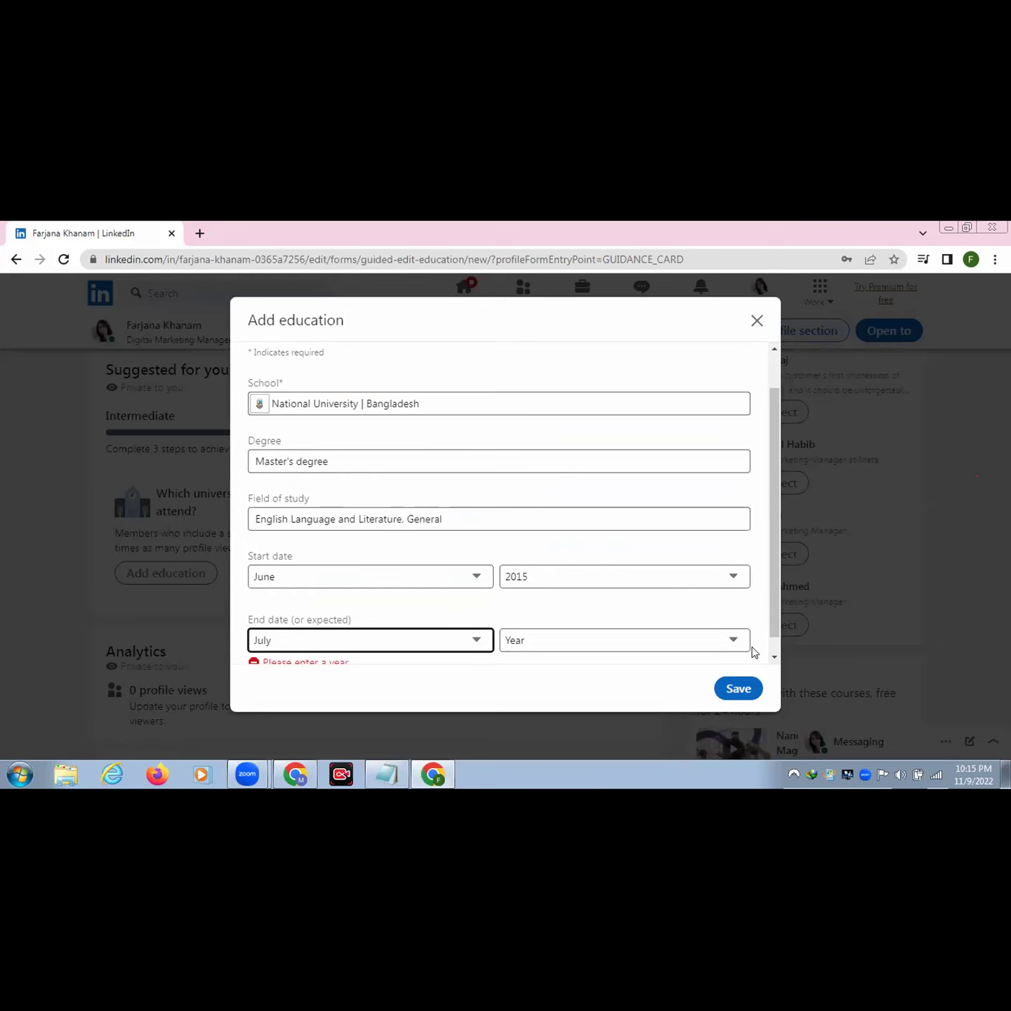
{"action": "left_click", "coordinate": [728, 643]}
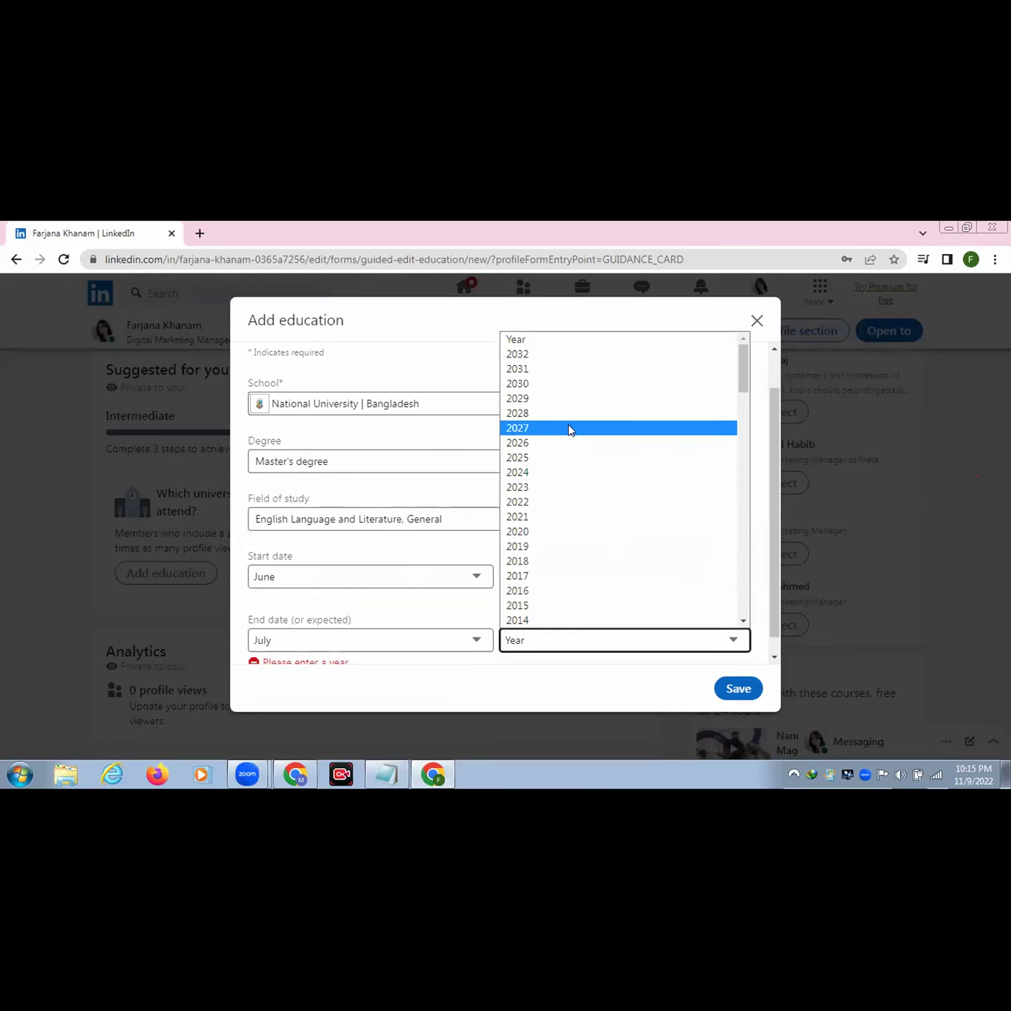
{"action": "left_click", "coordinate": [537, 591]}
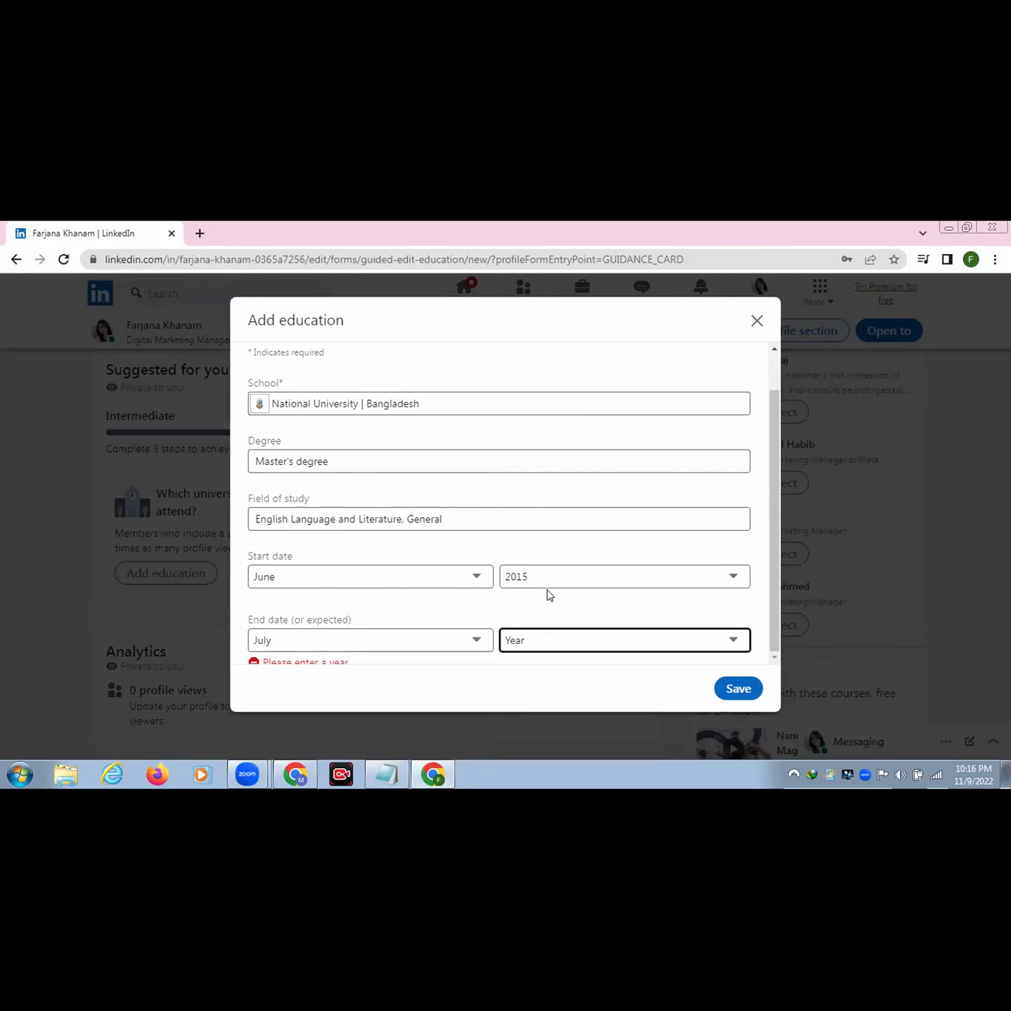
{"action": "left_click", "coordinate": [730, 688]}
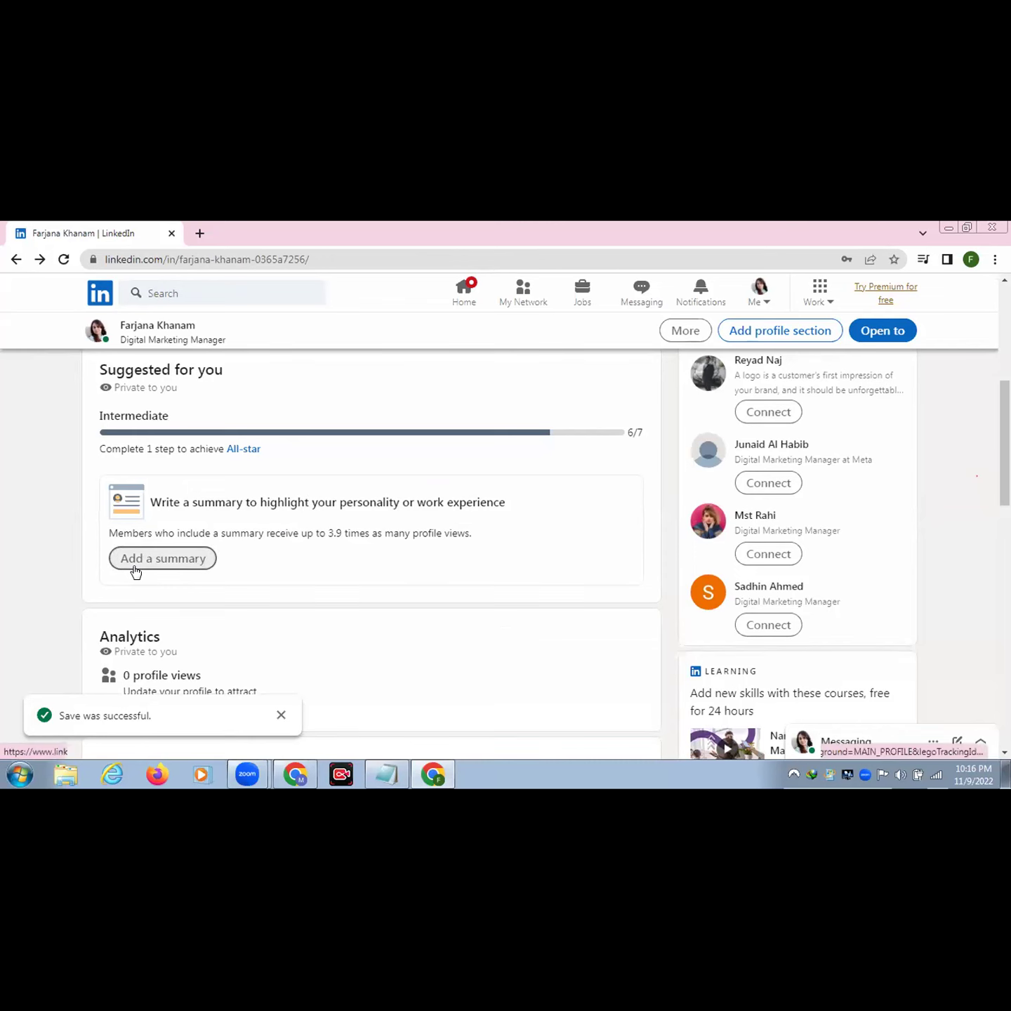
Switch to the other browser window, copy the full About text from the existing LinkedIn profile, and return to the new profile.
{"action": "left_click", "coordinate": [293, 778]}
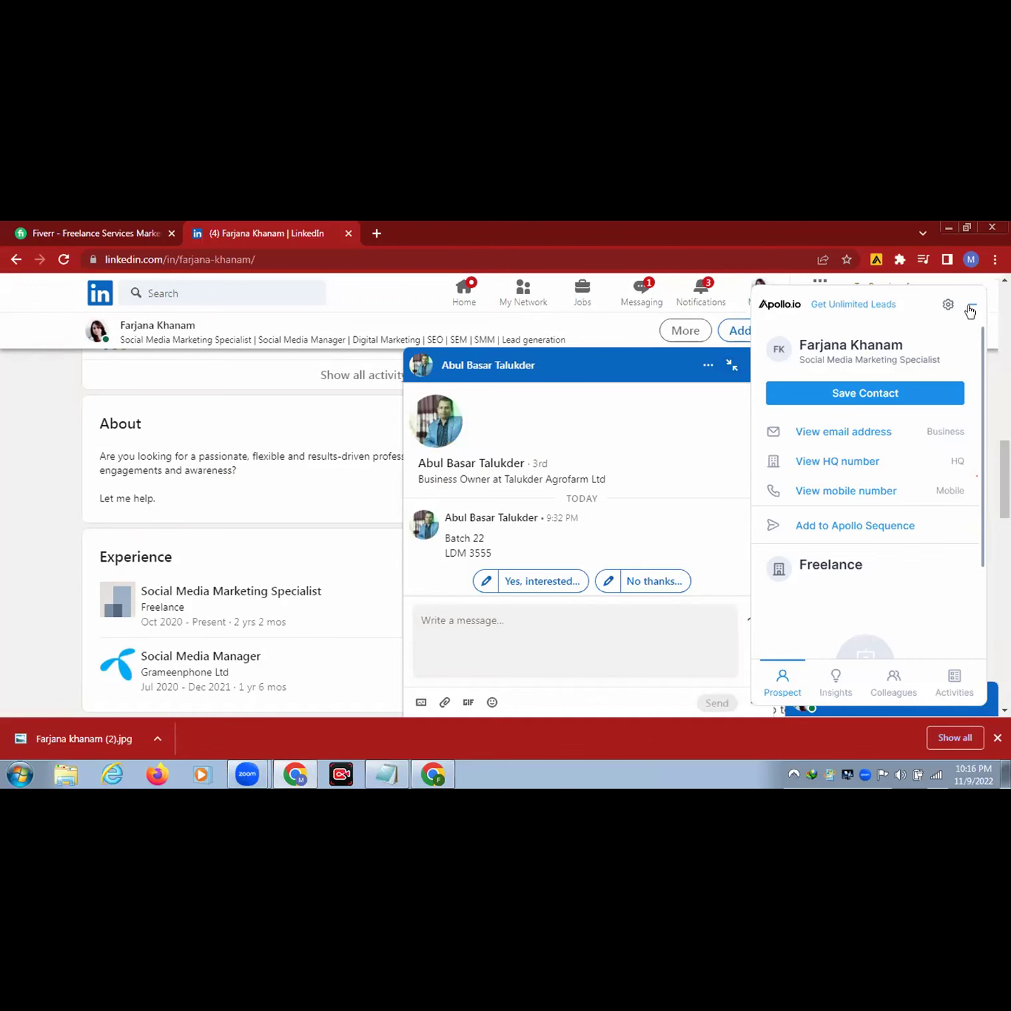
{"action": "left_click", "coordinate": [972, 307]}
{"action": "left_click", "coordinate": [756, 365]}
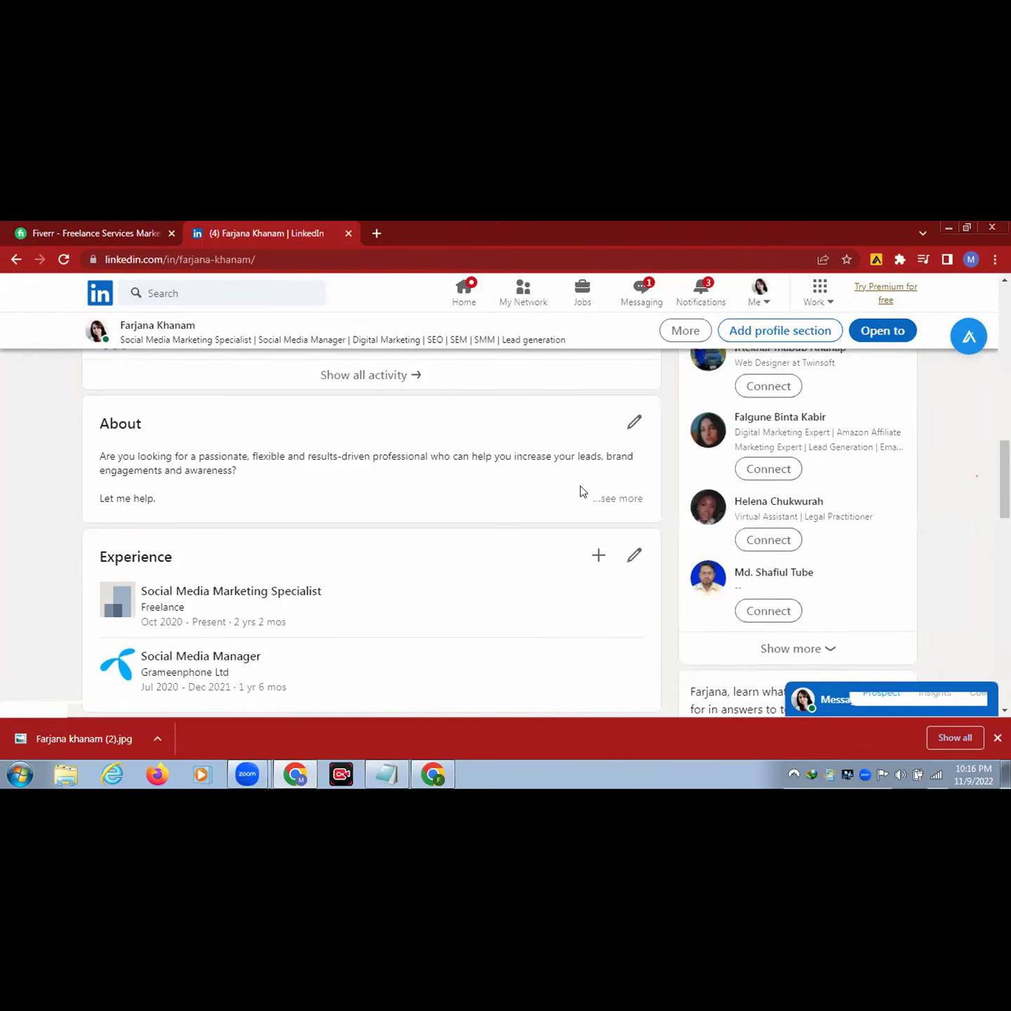
{"action": "left_click", "coordinate": [624, 500]}
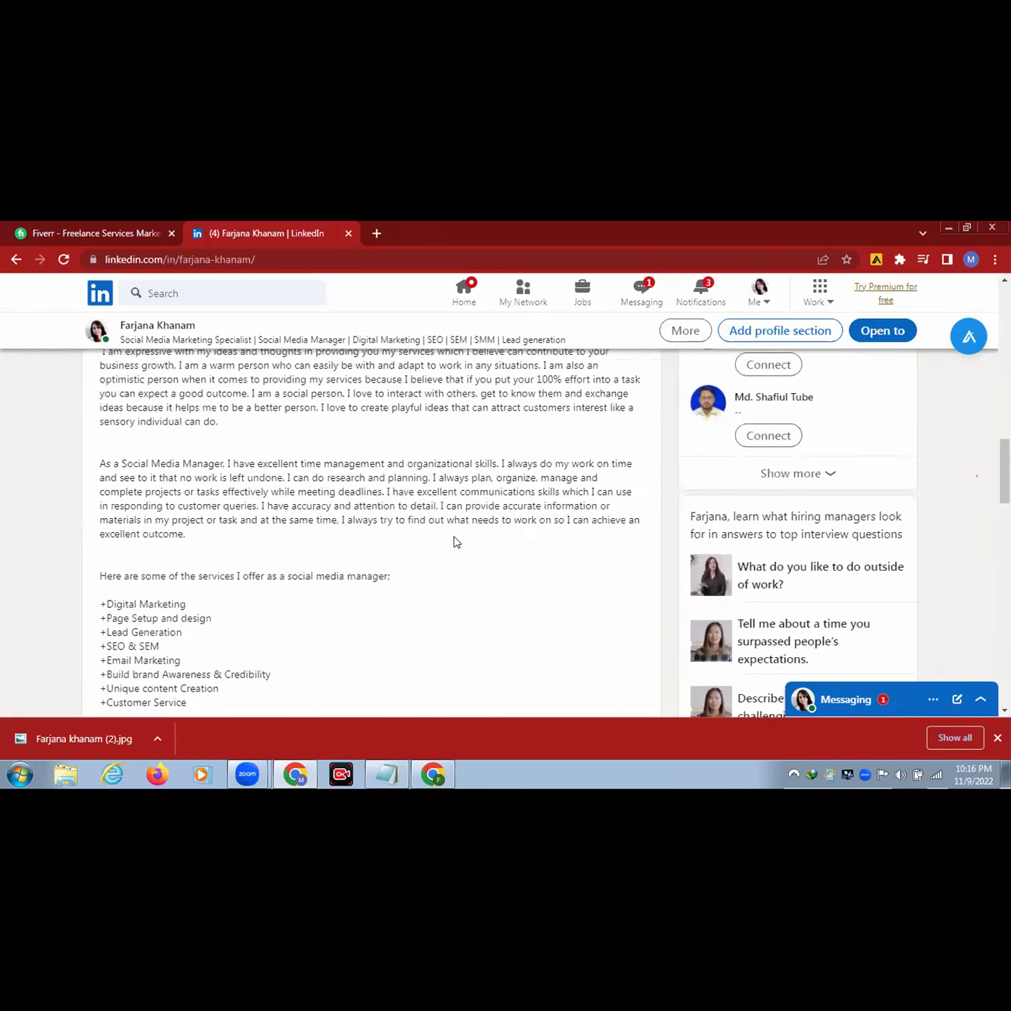
{"action": "scroll", "coordinate": [478, 537], "scroll_direction": "up", "scroll_amount": 2}
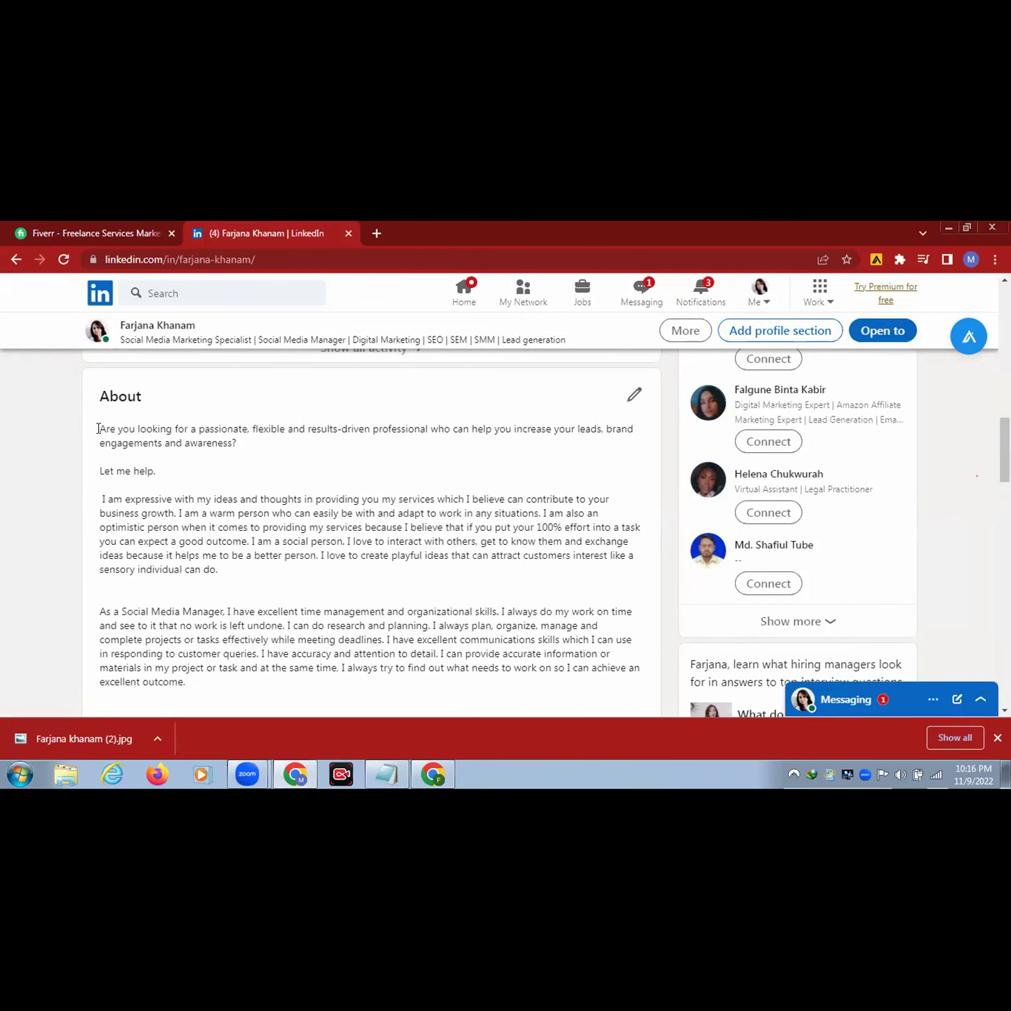
{"action": "left_click_drag", "start_coordinate": [98, 429], "coordinate": [413, 606]}
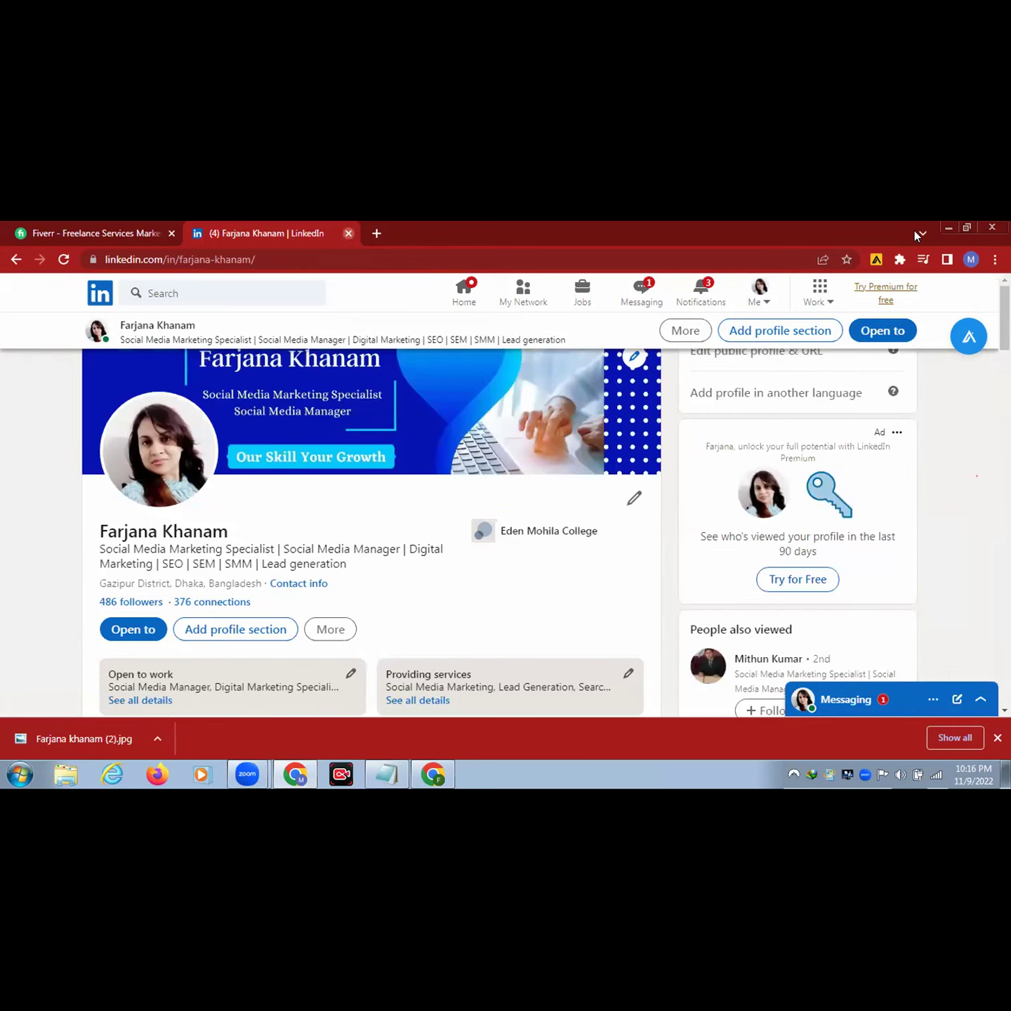
{"action": "key", "text": "ctrl+w"}
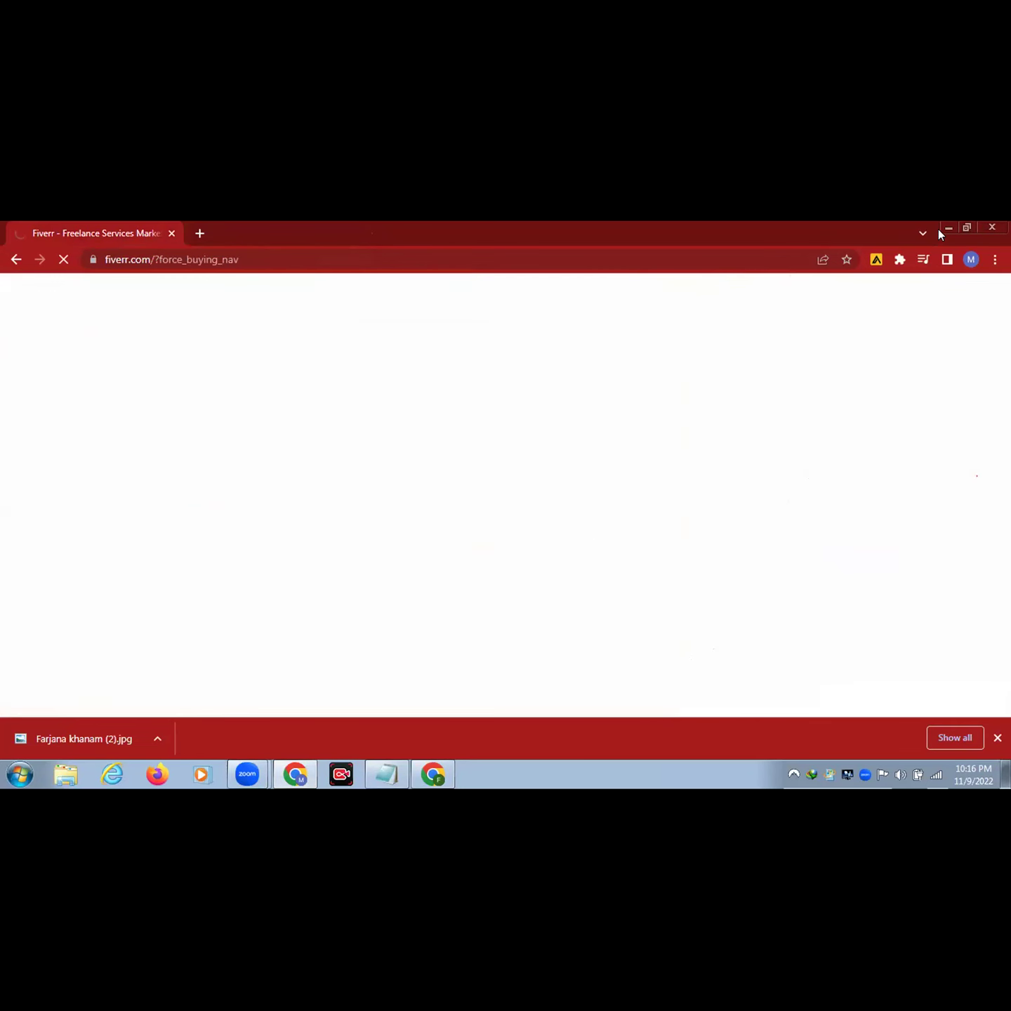
{"action": "left_click", "coordinate": [947, 227]}
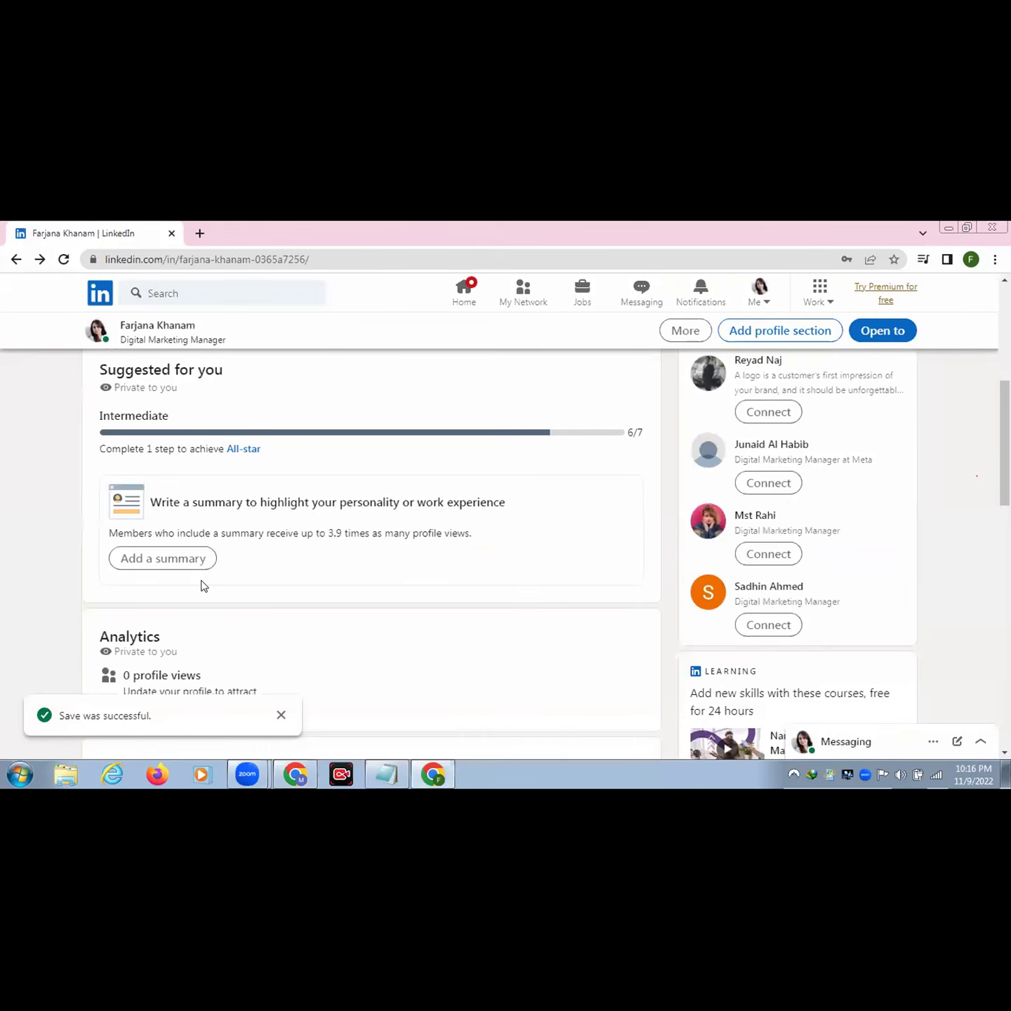
Open the suggested profile summary form and paste the copied About text into it.
{"action": "left_click", "coordinate": [161, 560]}
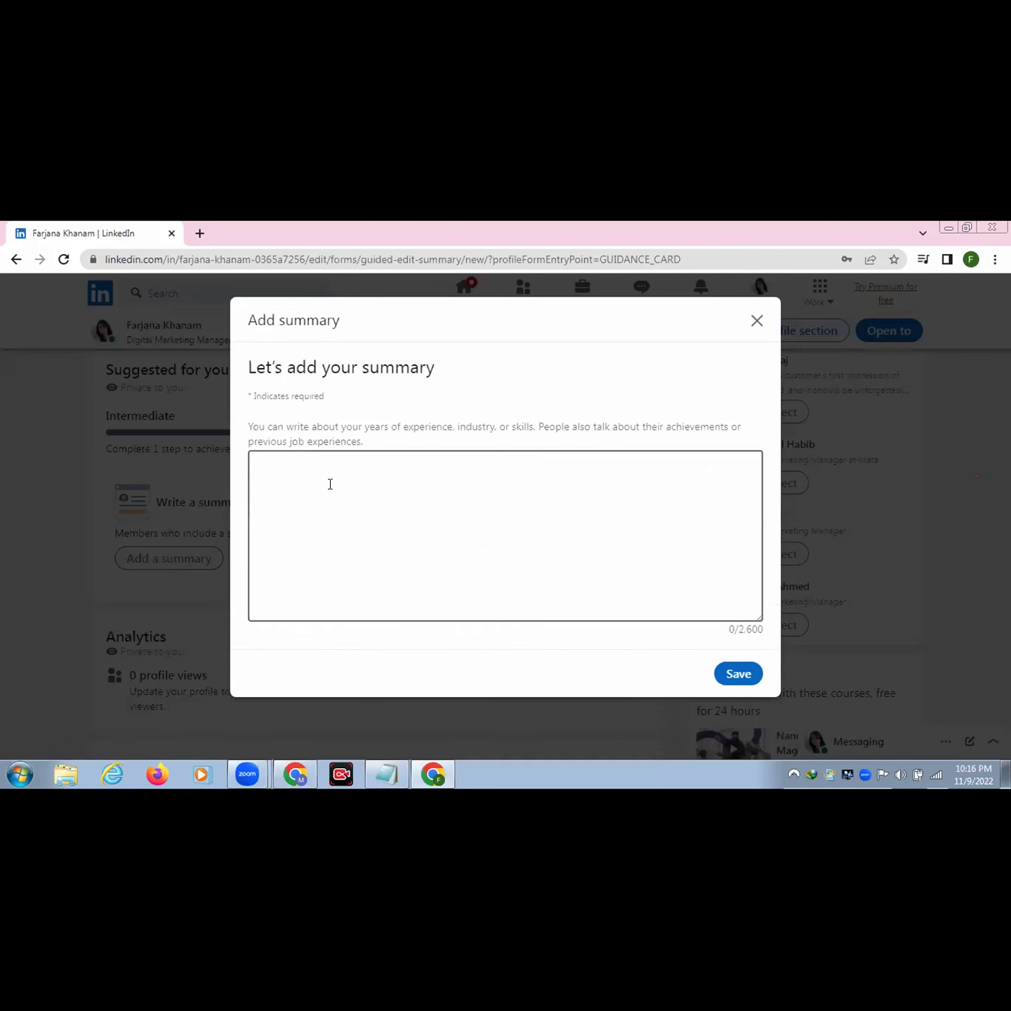
{"action": "key", "text": "ctrl+v"}
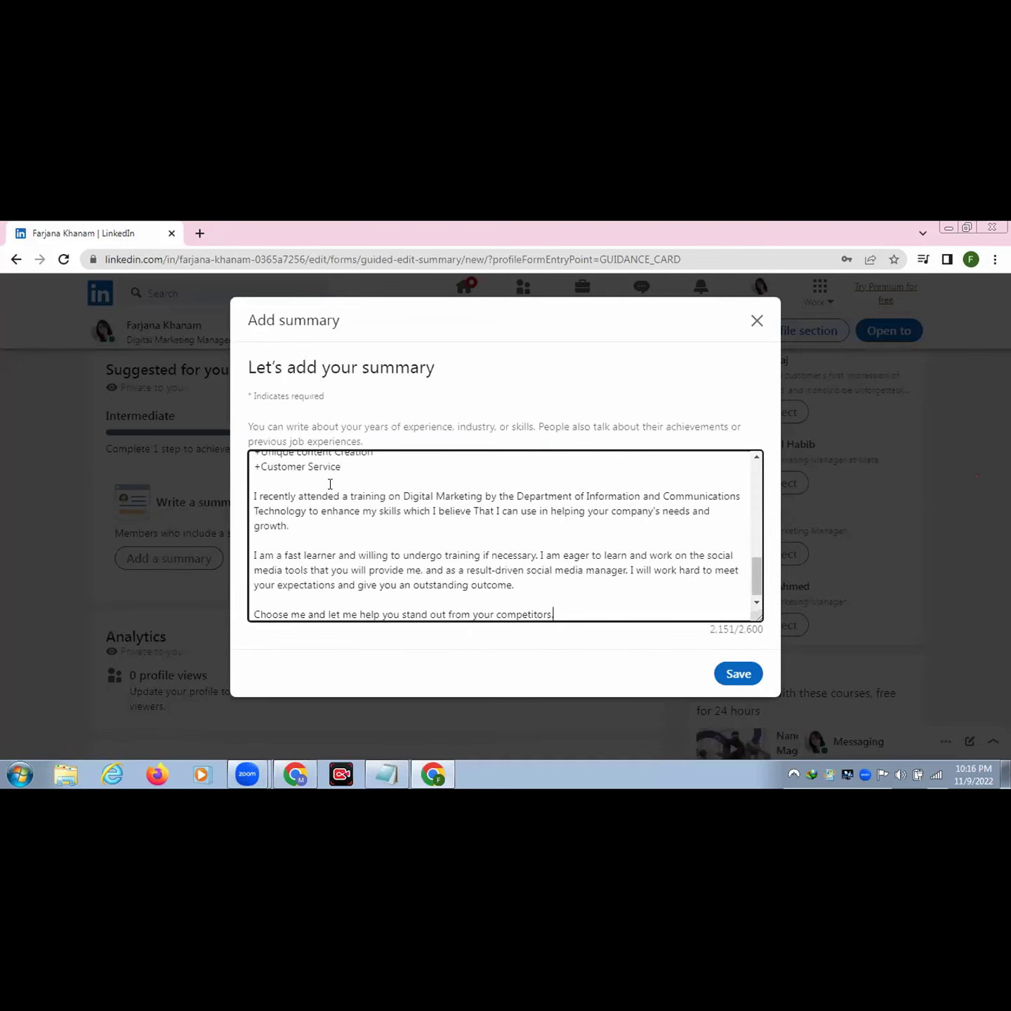
Review the pasted summary from its opening question to its closing line and save it.
{"action": "left_click_drag", "start_coordinate": [756, 585], "coordinate": [759, 470]}
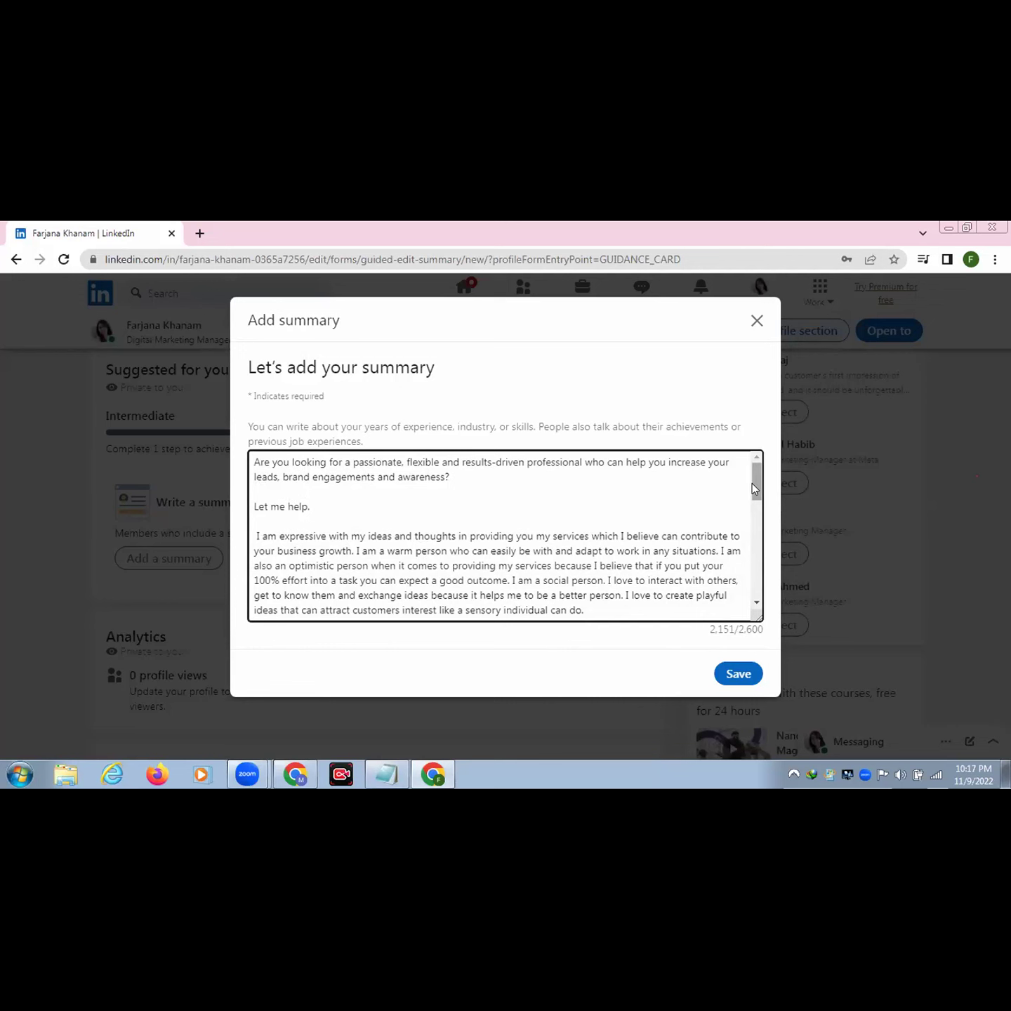
{"action": "scroll", "coordinate": [752, 484], "scroll_direction": "down", "scroll_amount": 1}
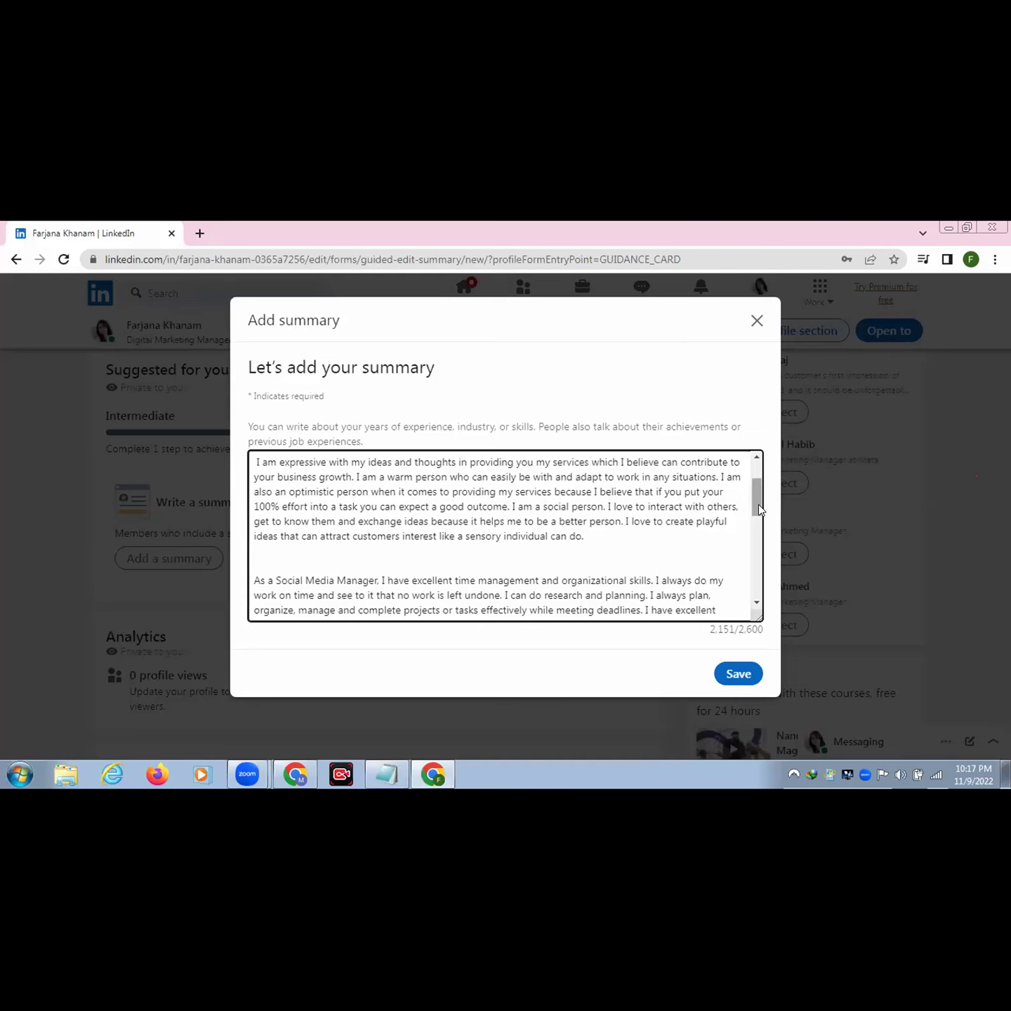
{"action": "scroll", "coordinate": [758, 504], "scroll_direction": "down", "scroll_amount": 2}
{"action": "scroll", "coordinate": [758, 504], "scroll_direction": "up", "scroll_amount": 1}
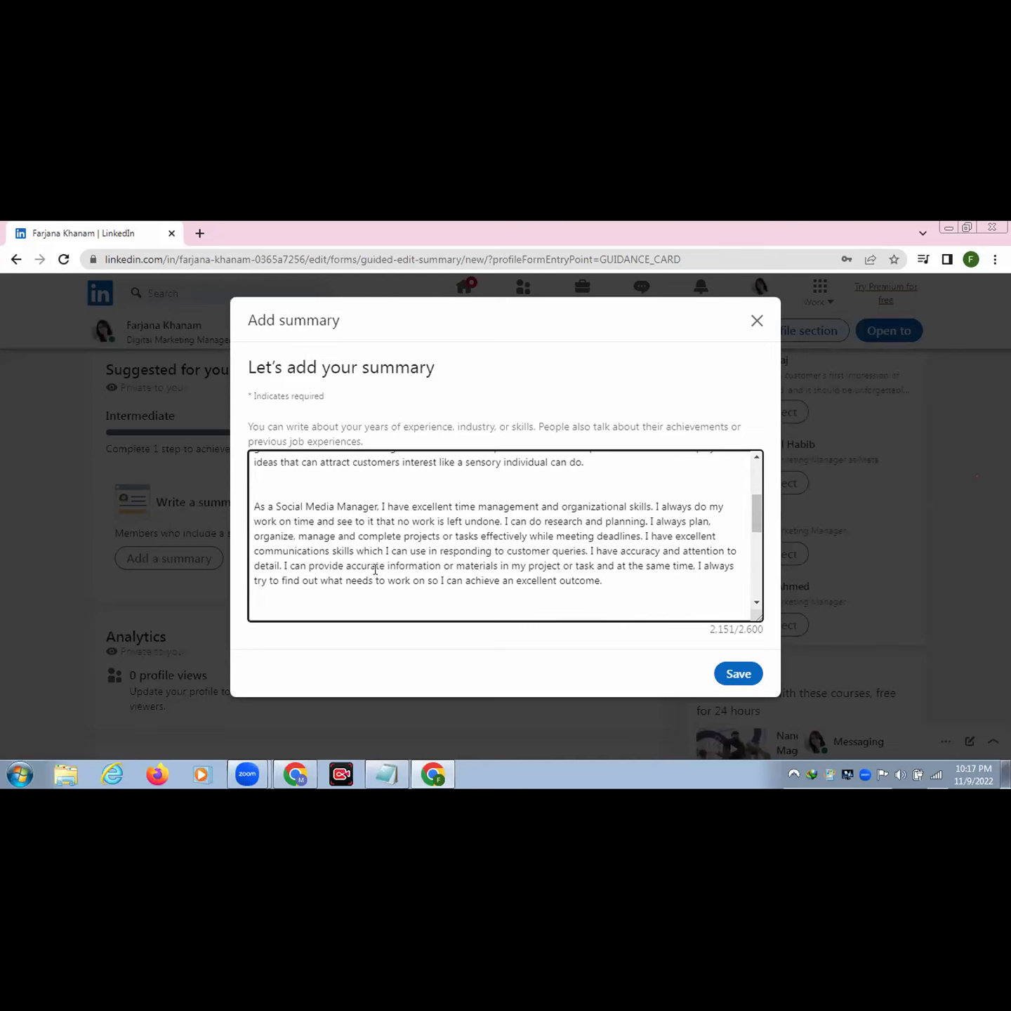
{"action": "scroll", "coordinate": [757, 559], "scroll_direction": "down", "scroll_amount": 2}
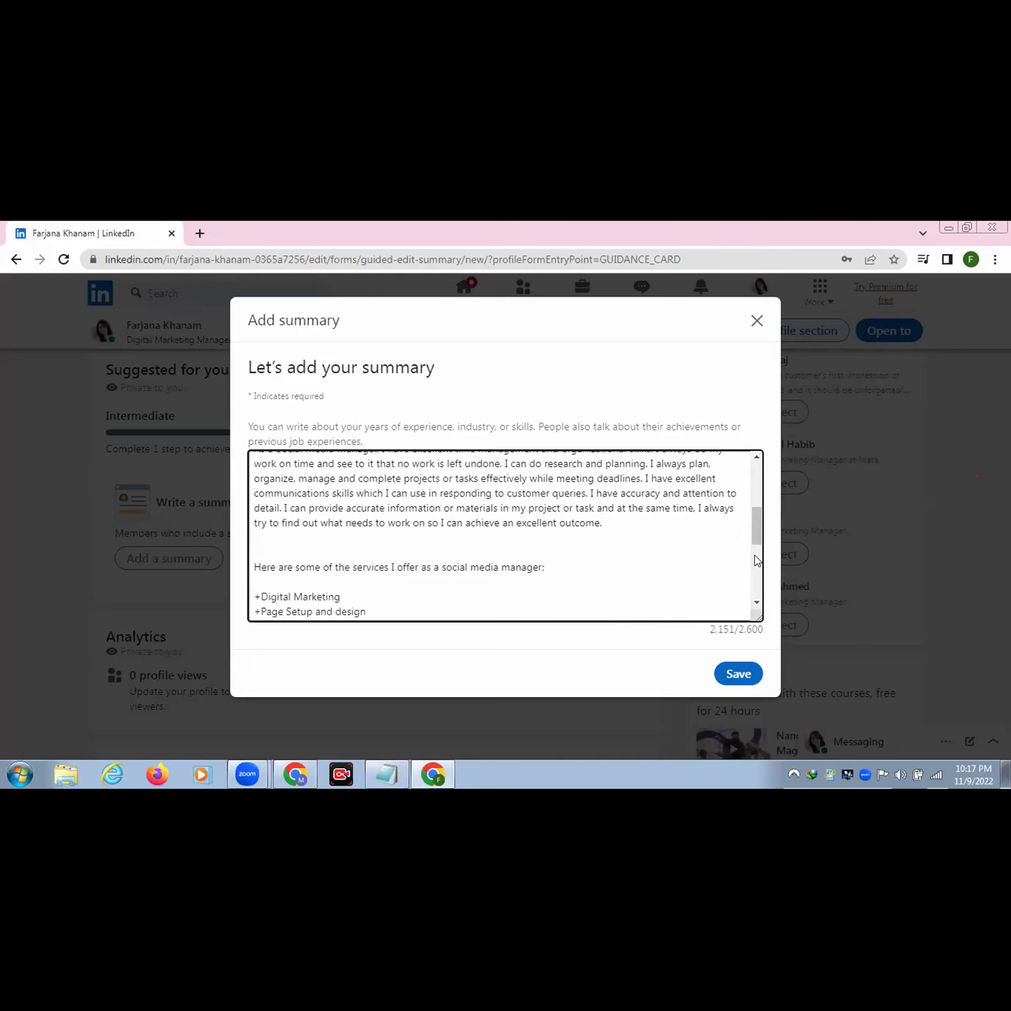
{"action": "scroll", "coordinate": [757, 560], "scroll_direction": "down", "scroll_amount": 1}
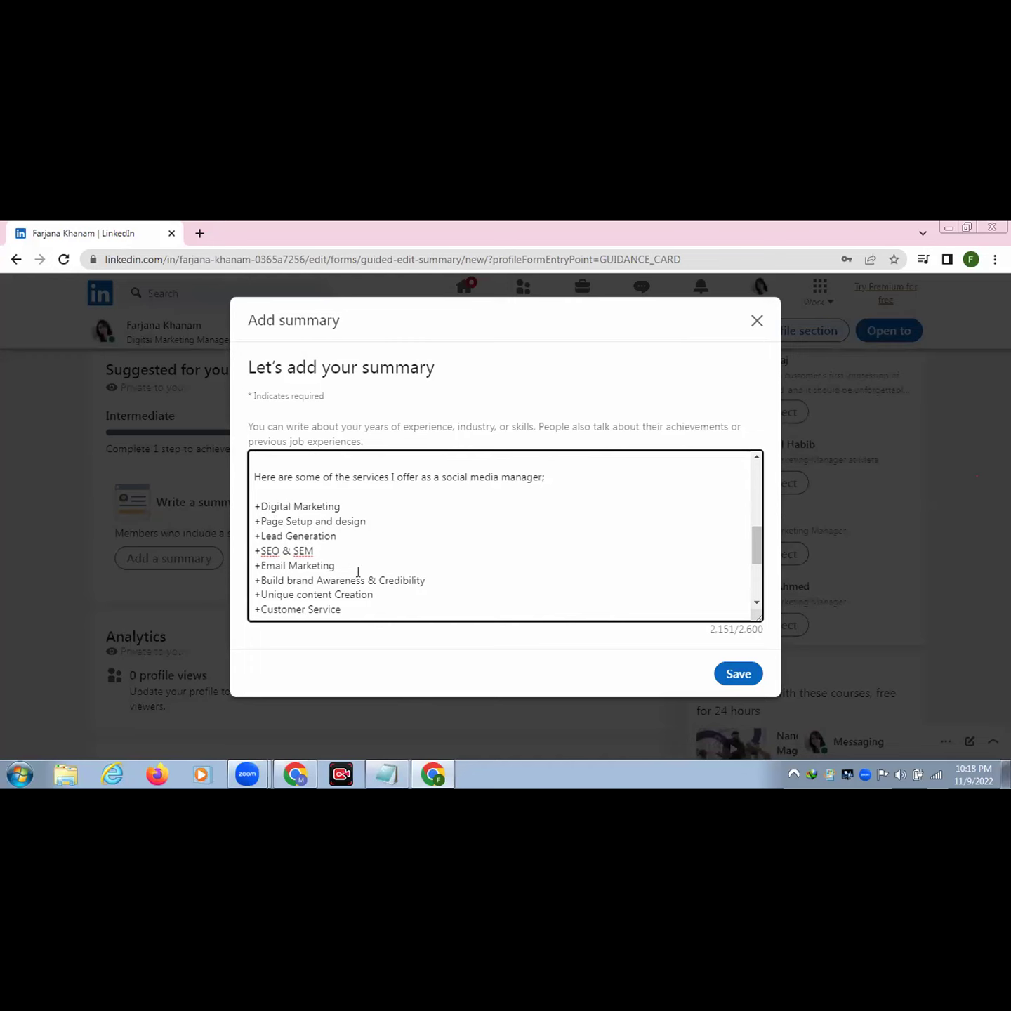
{"action": "scroll", "coordinate": [756, 569], "scroll_direction": "down", "scroll_amount": 2}
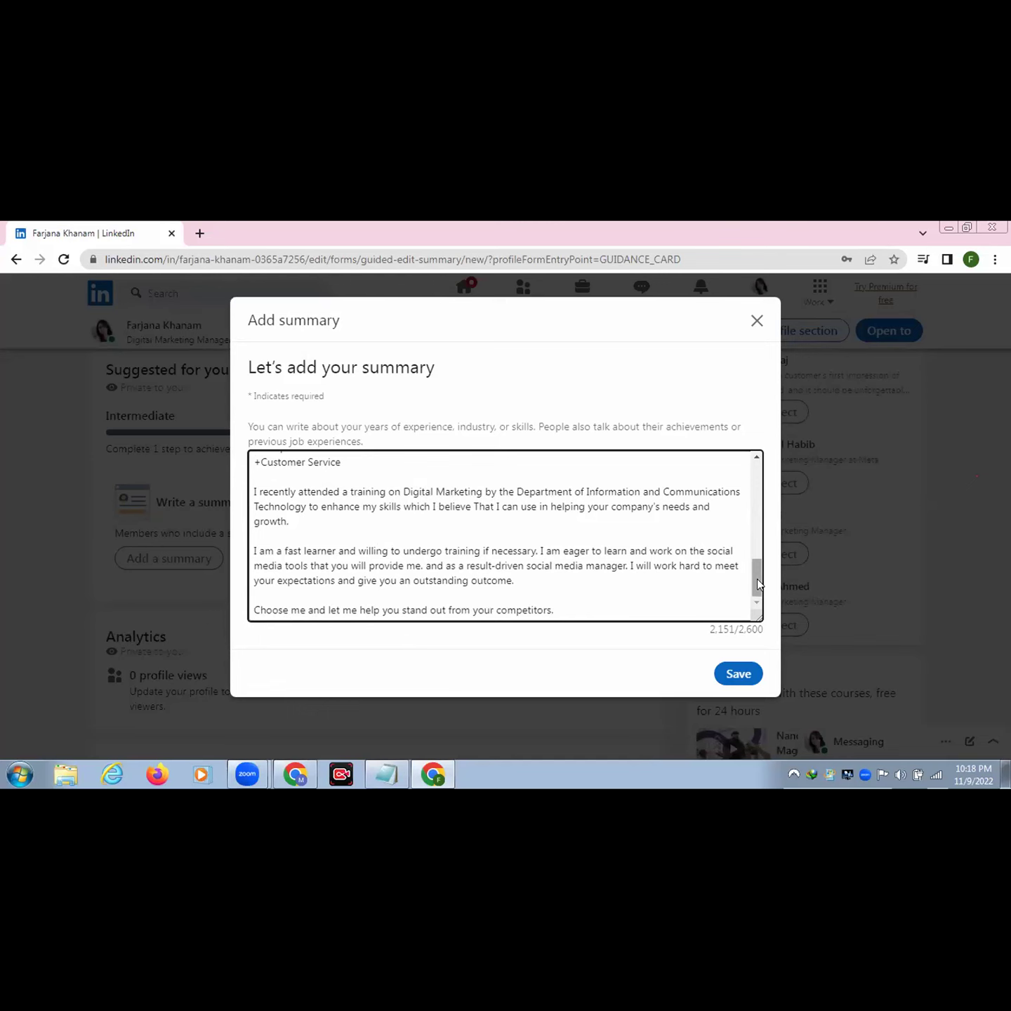
{"action": "scroll", "coordinate": [758, 584], "scroll_direction": "up", "scroll_amount": 6}
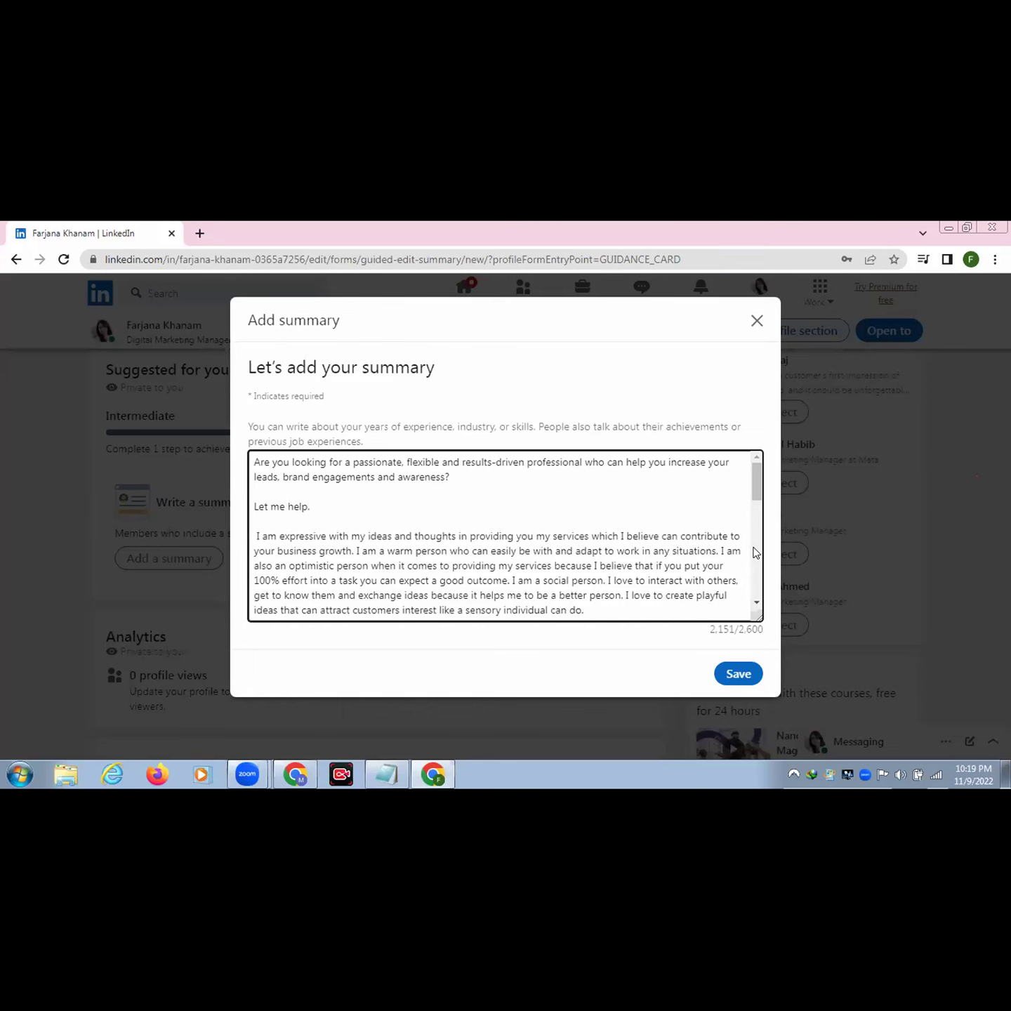
{"action": "scroll", "coordinate": [753, 552], "scroll_direction": "down", "scroll_amount": 6}
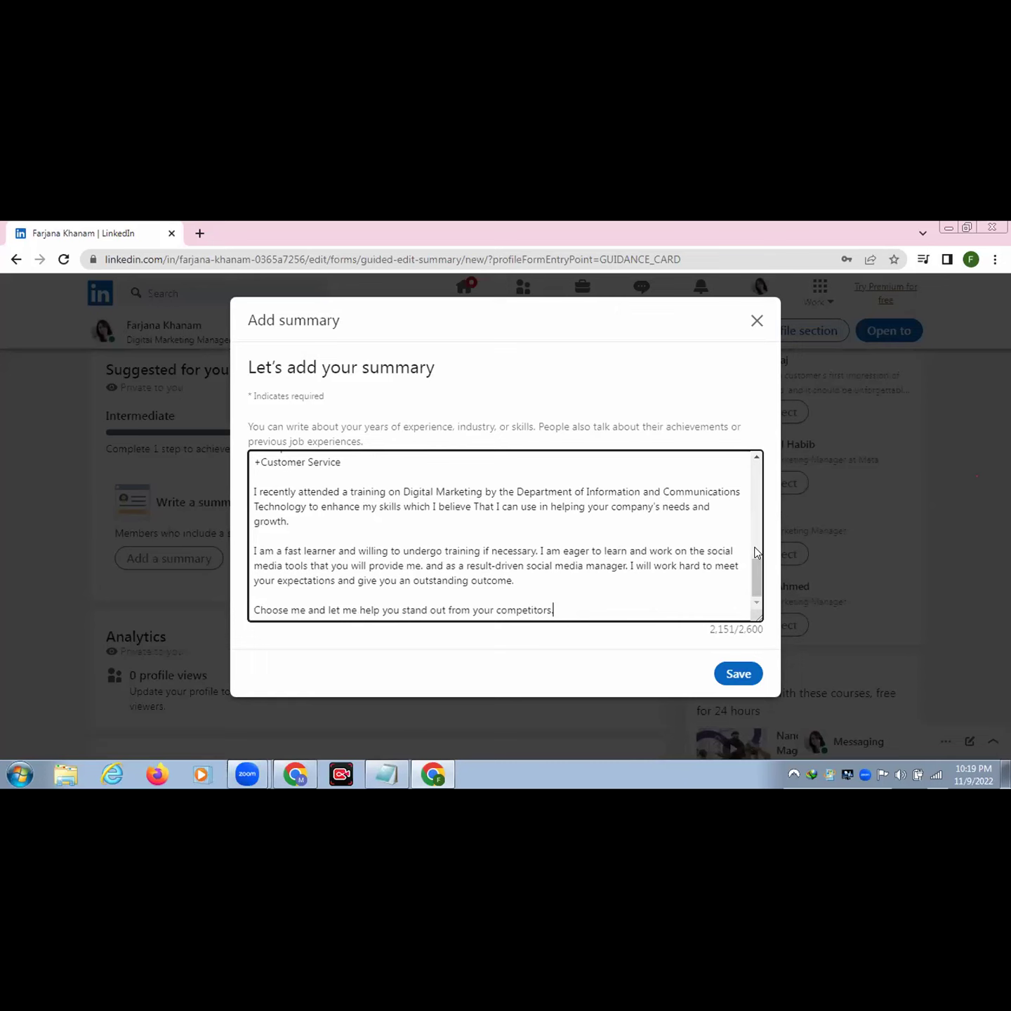
{"action": "left_click", "coordinate": [733, 675]}
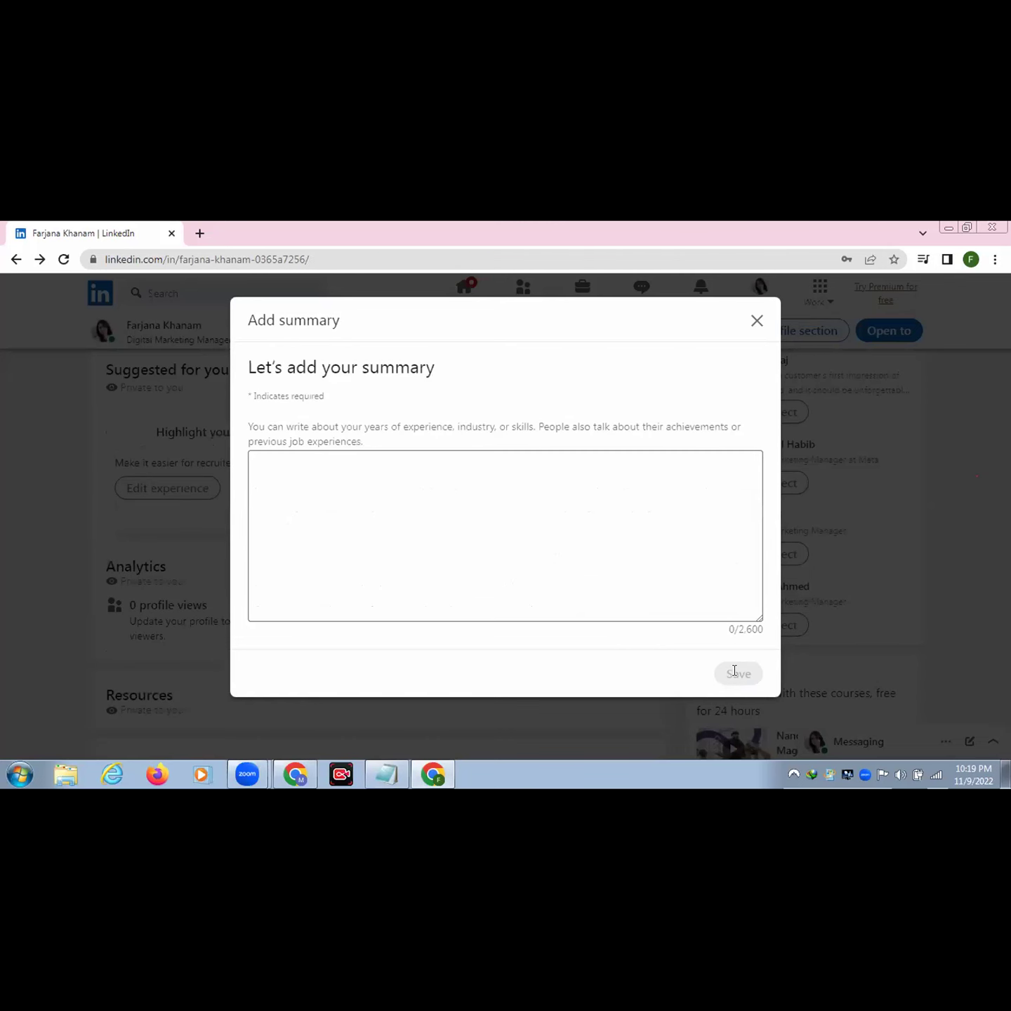
Look over the updated profile from the banner to the remaining suggestions and dismiss the save notification.
{"action": "scroll", "coordinate": [490, 548], "scroll_direction": "up", "scroll_amount": 2}
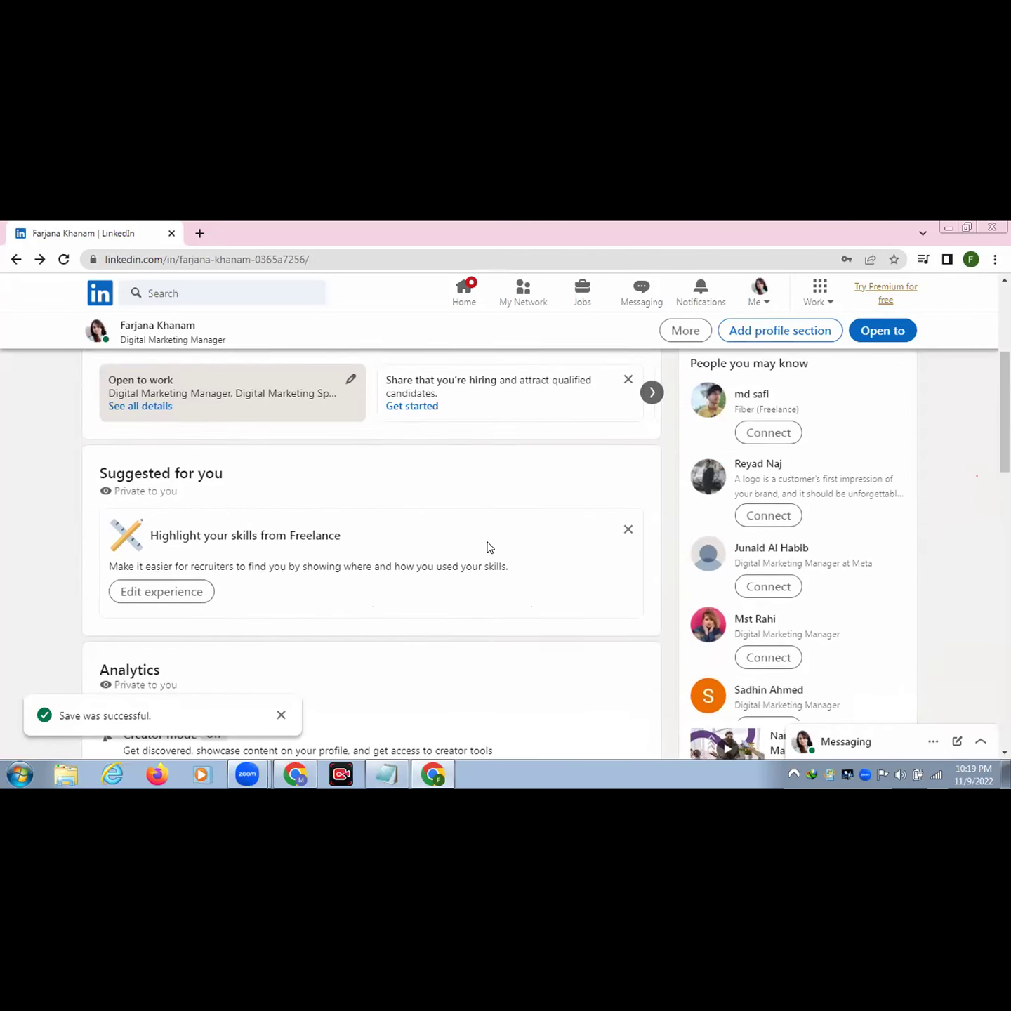
{"action": "scroll", "coordinate": [489, 547], "scroll_direction": "up", "scroll_amount": 1}
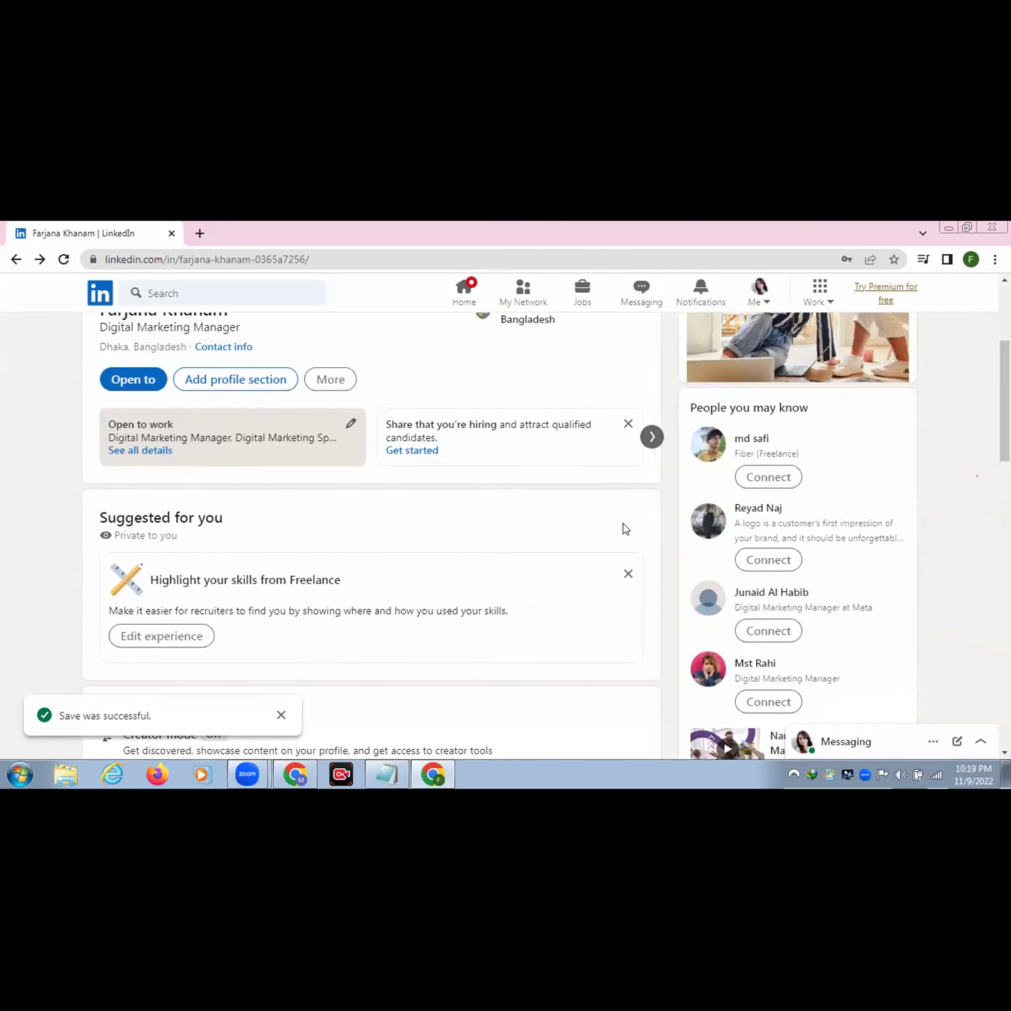
{"action": "scroll", "coordinate": [622, 523], "scroll_direction": "up", "scroll_amount": 4}
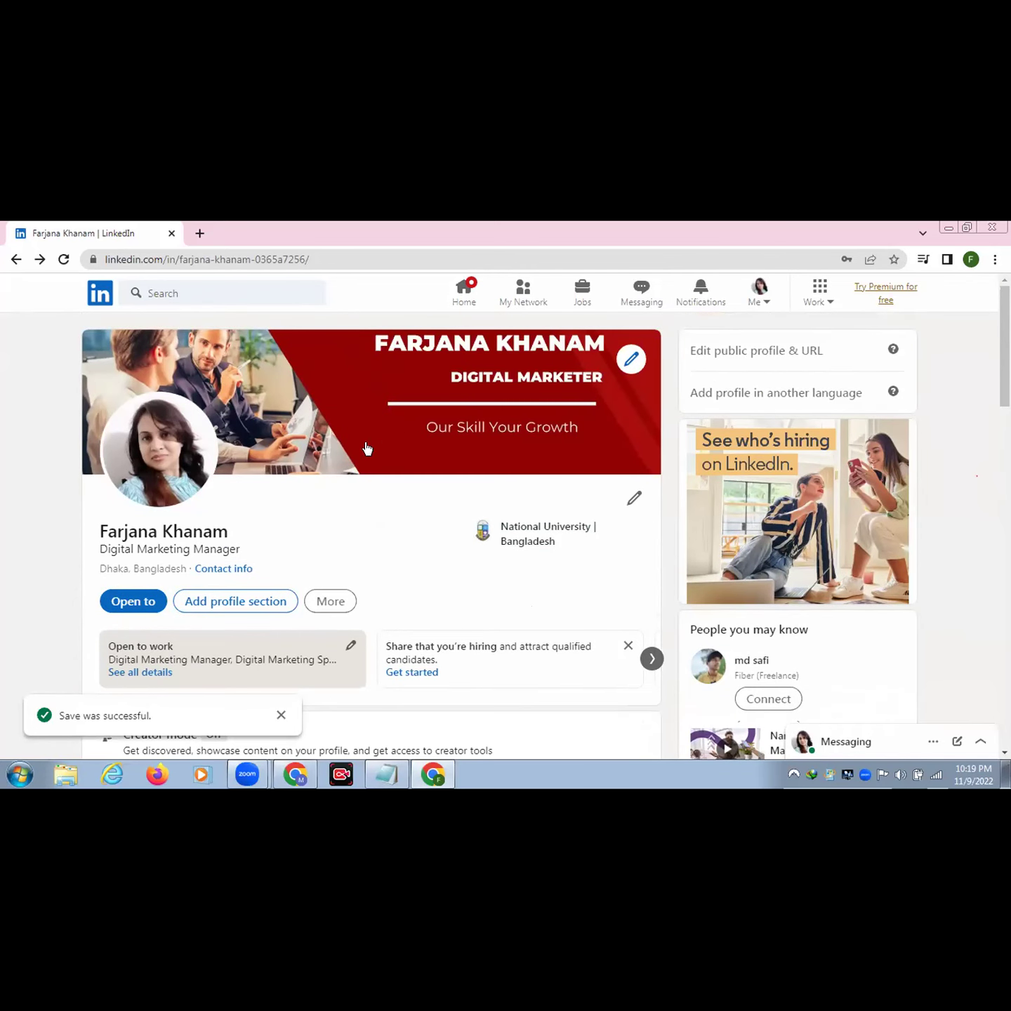
{"action": "scroll", "coordinate": [366, 448], "scroll_direction": "down", "scroll_amount": 2}
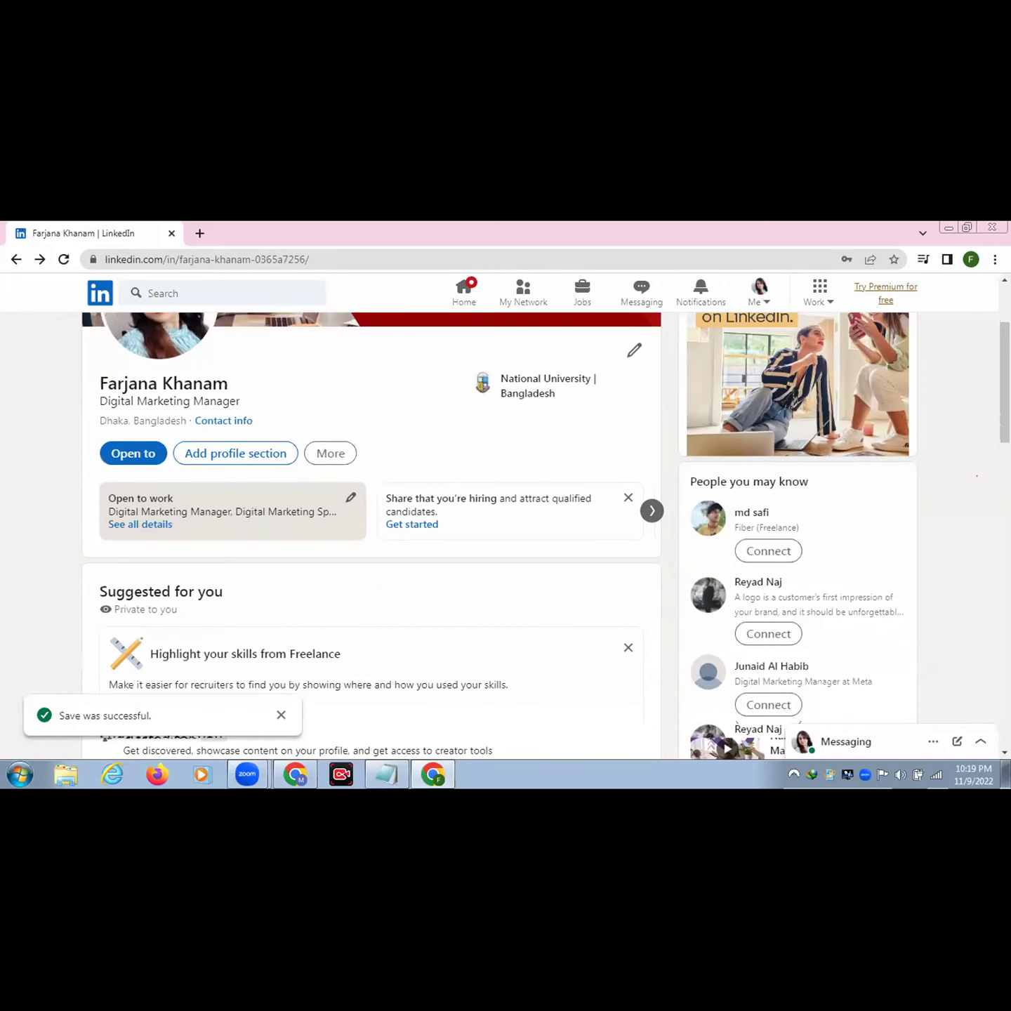
{"action": "scroll", "coordinate": [492, 534], "scroll_direction": "down", "scroll_amount": 2}
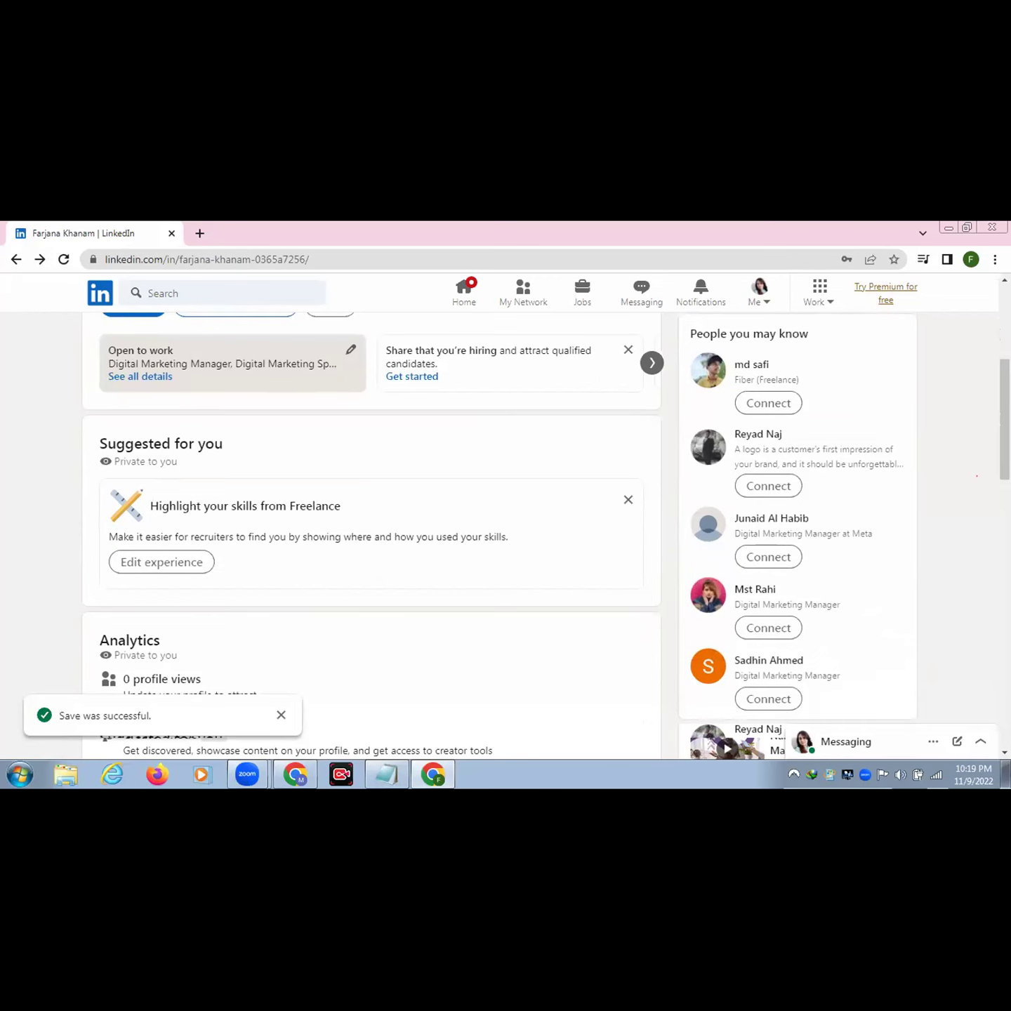
{"action": "scroll", "coordinate": [491, 534], "scroll_direction": "down", "scroll_amount": 1}
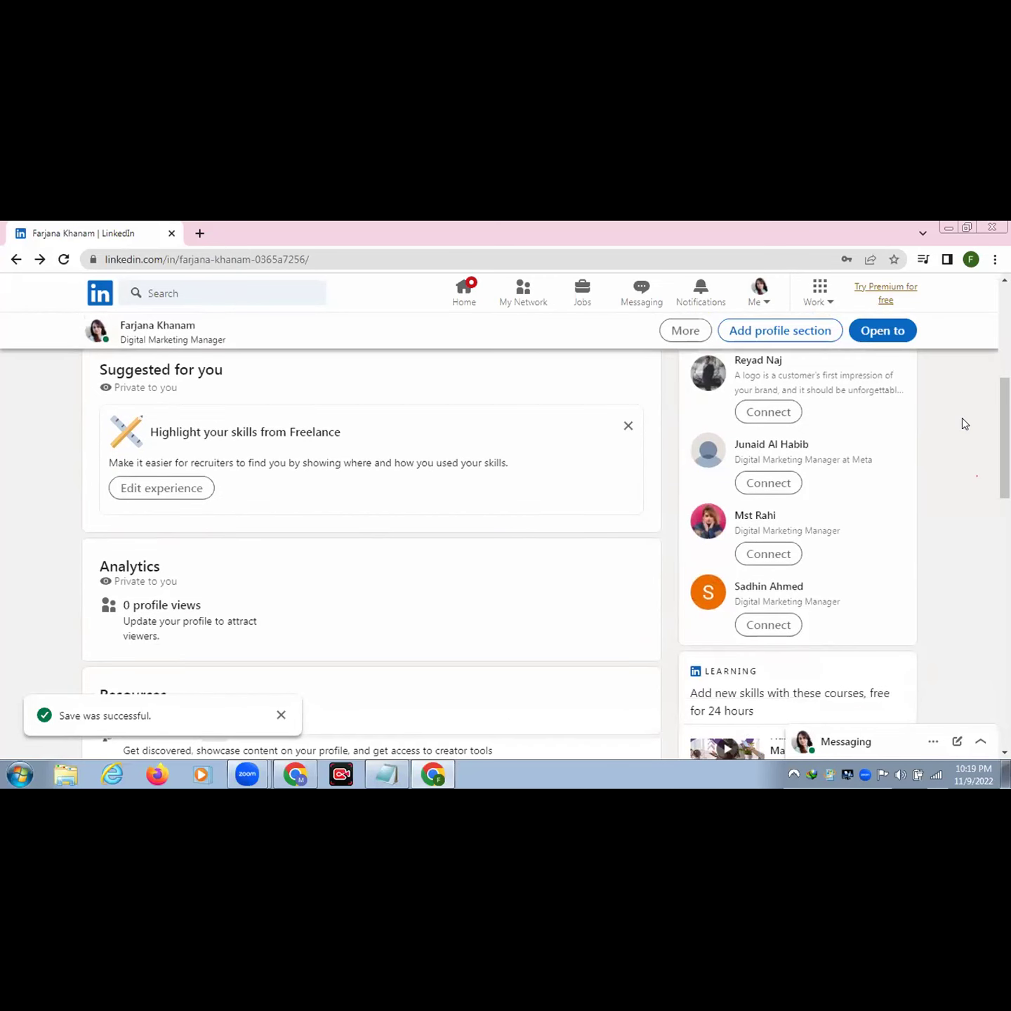
{"action": "left_click", "coordinate": [279, 709]}
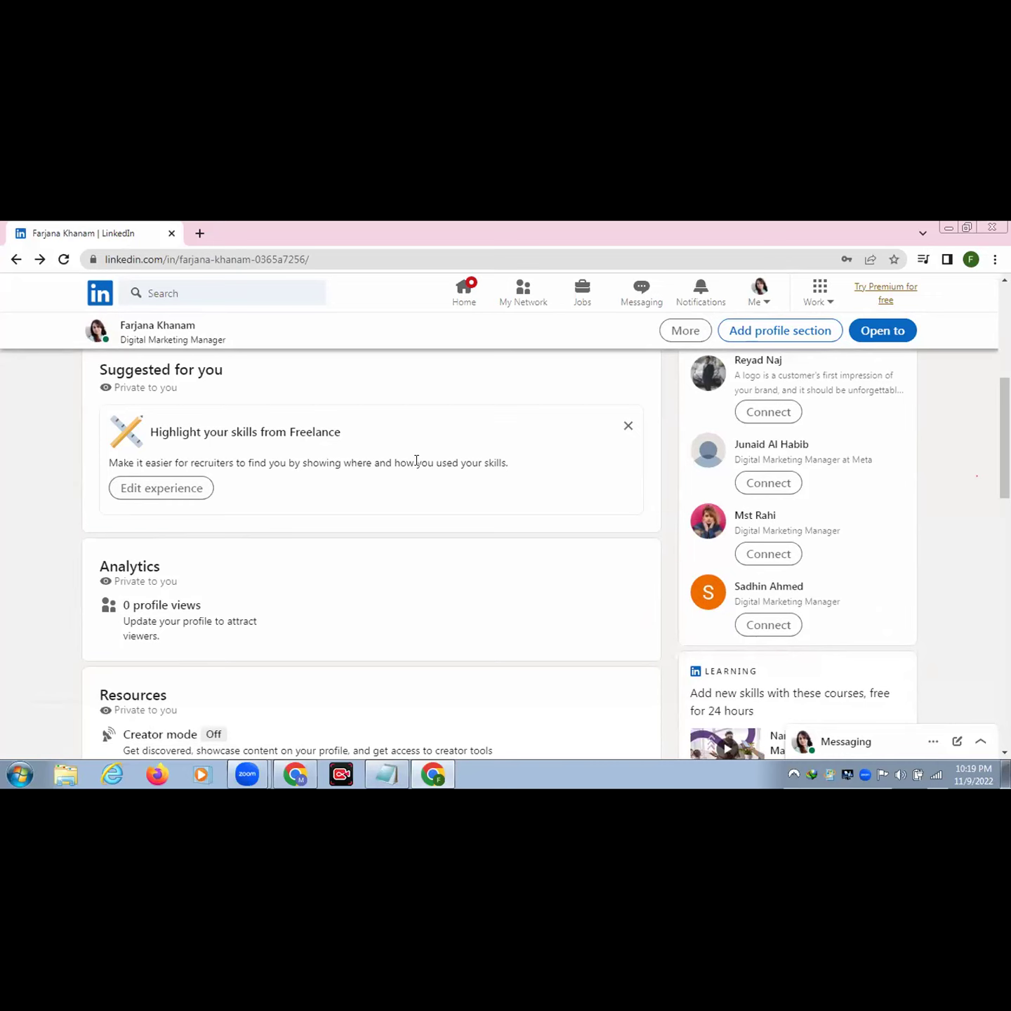
Extend the suggested Freelance experience's title to "Digital Marketing Manager | Social Media Manager | Social Media Marketer | Lead Generator | SEO Expert".
{"action": "left_click", "coordinate": [162, 490]}
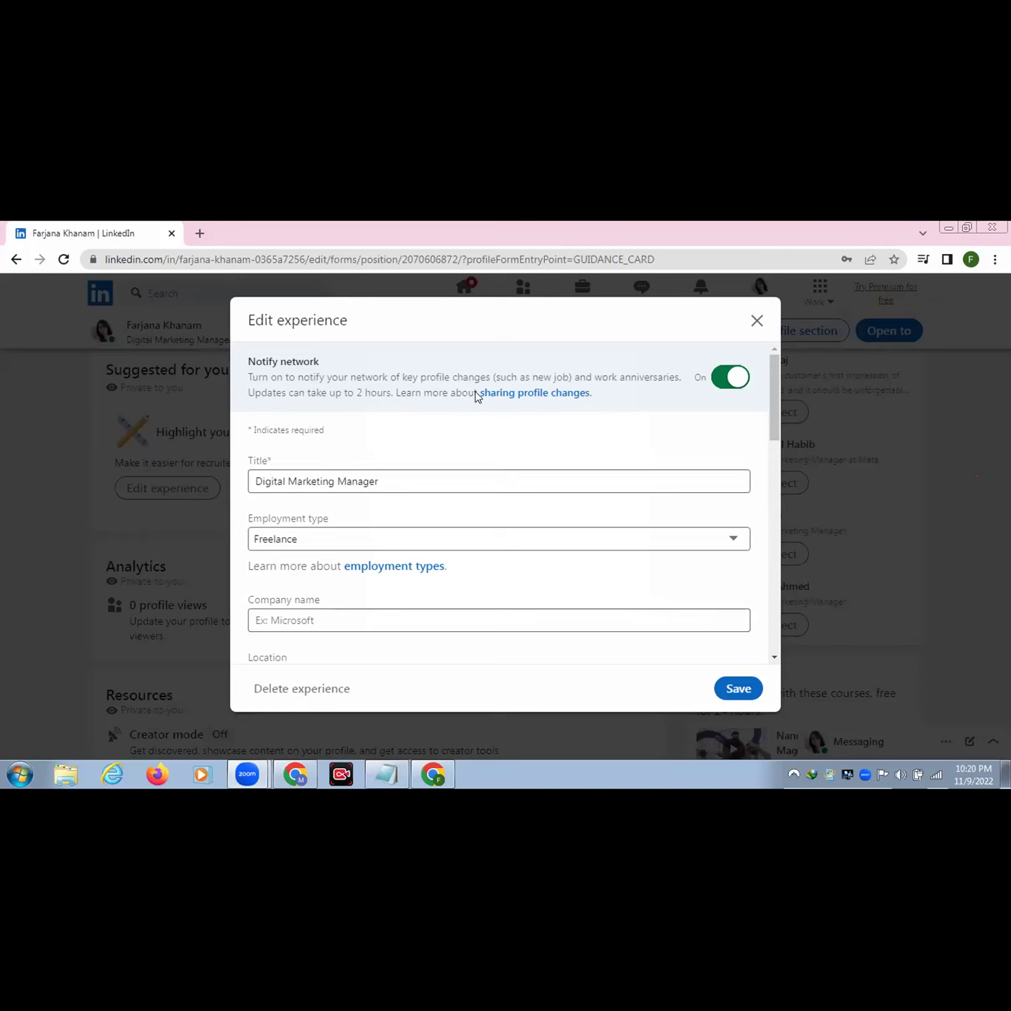
{"action": "left_click", "coordinate": [394, 481]}
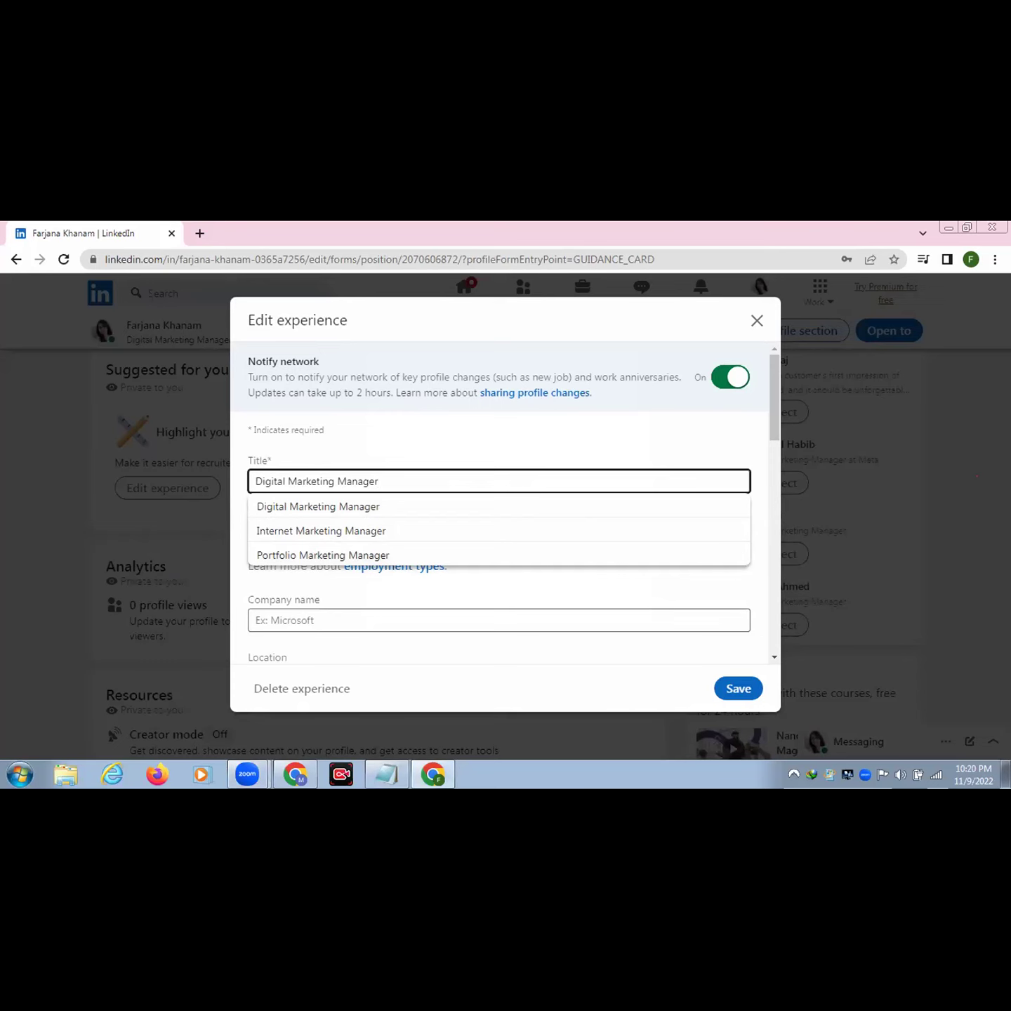
{"action": "type", "text": "Manager | Social Me"}
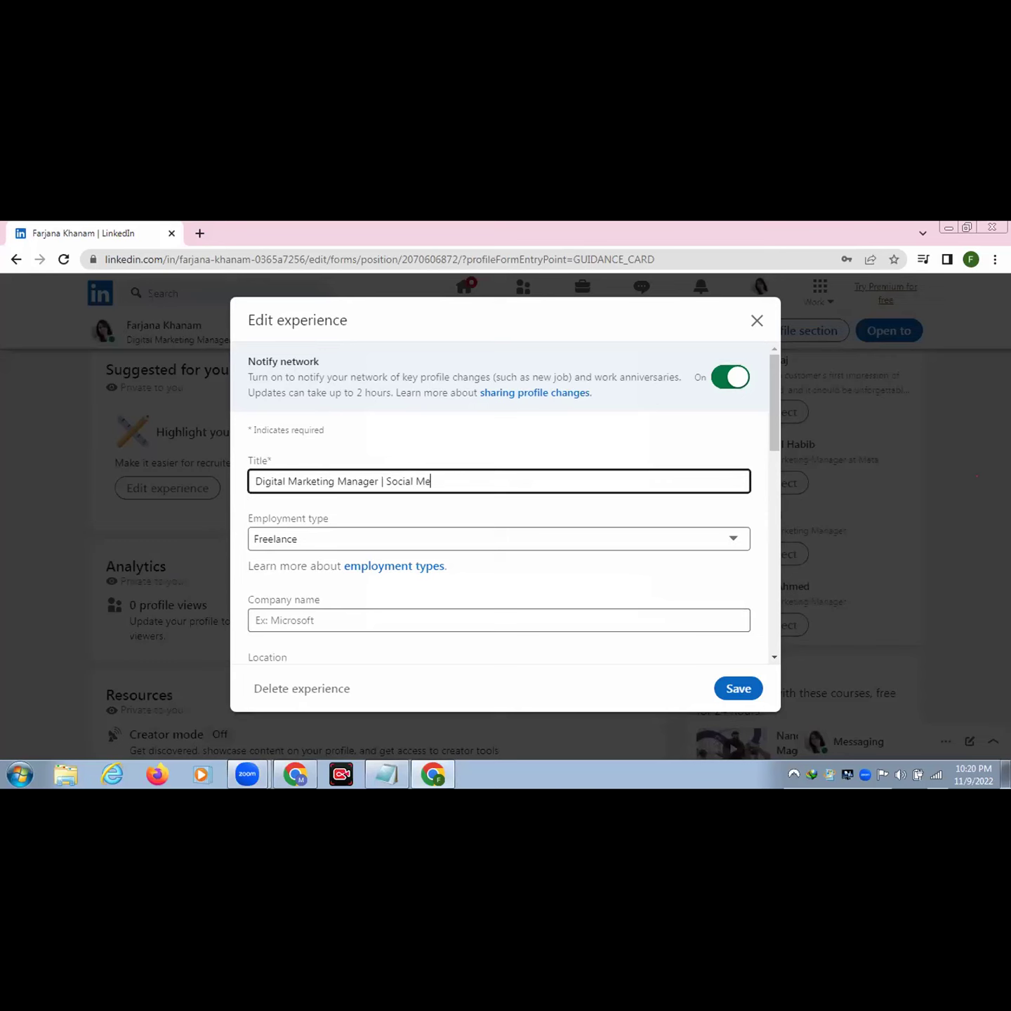
{"action": "type", "text": "dia Manager | Socia me"}
{"action": "key", "text": "BackSpace"}
{"action": "key", "text": "BackSpace"}
{"action": "type", "text": "l Media Marketer"}
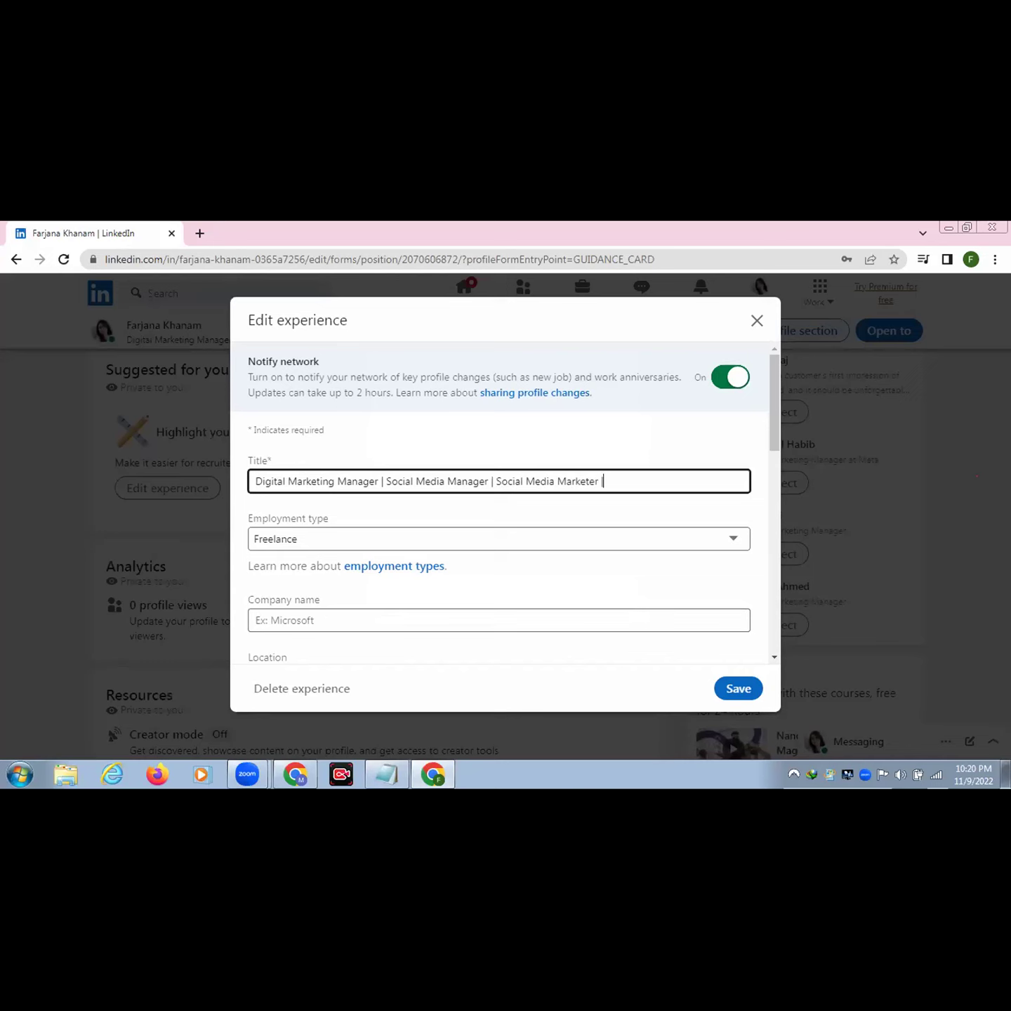
{"action": "type", "text": " | Lead Generato"}
{"action": "type", "text": "r | SEO Expert"}
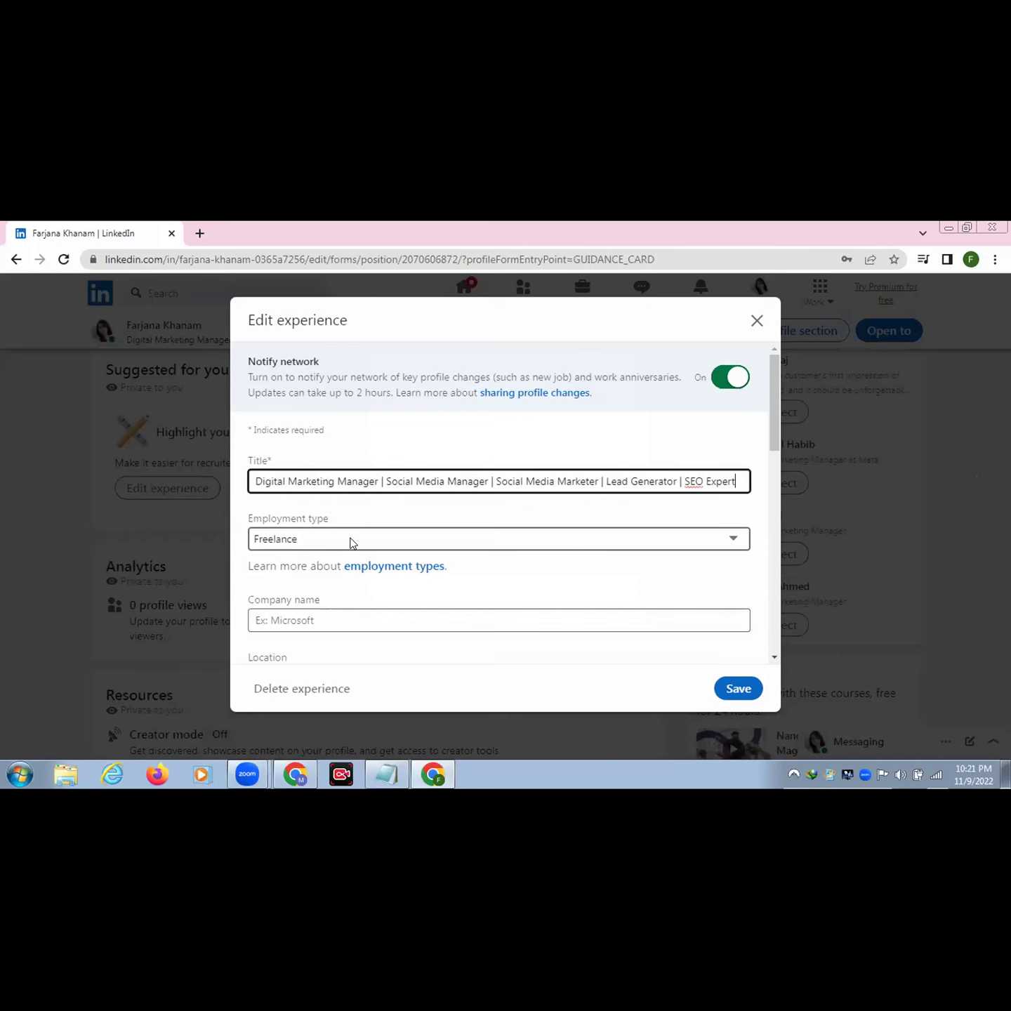
{"action": "scroll", "coordinate": [774, 517], "scroll_direction": "down", "scroll_amount": 1}
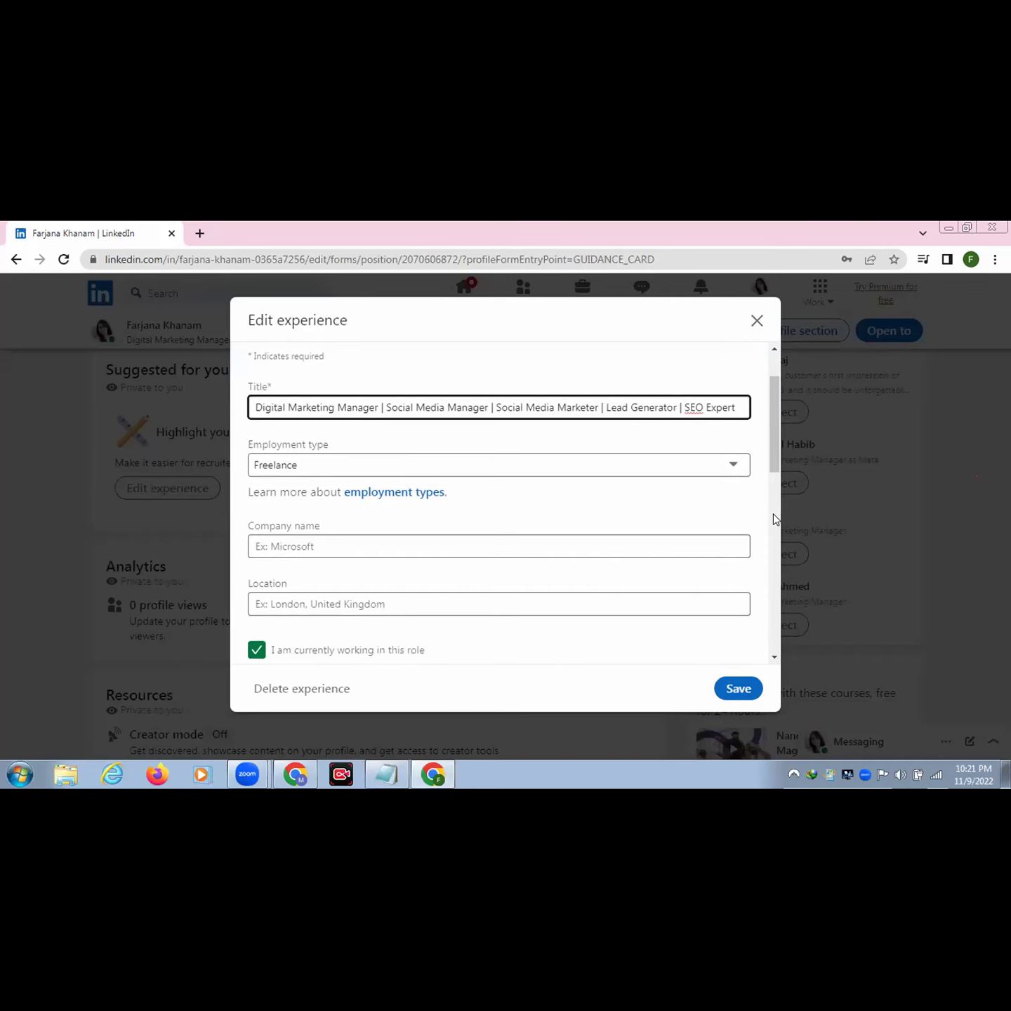
{"action": "left_click", "coordinate": [340, 546]}
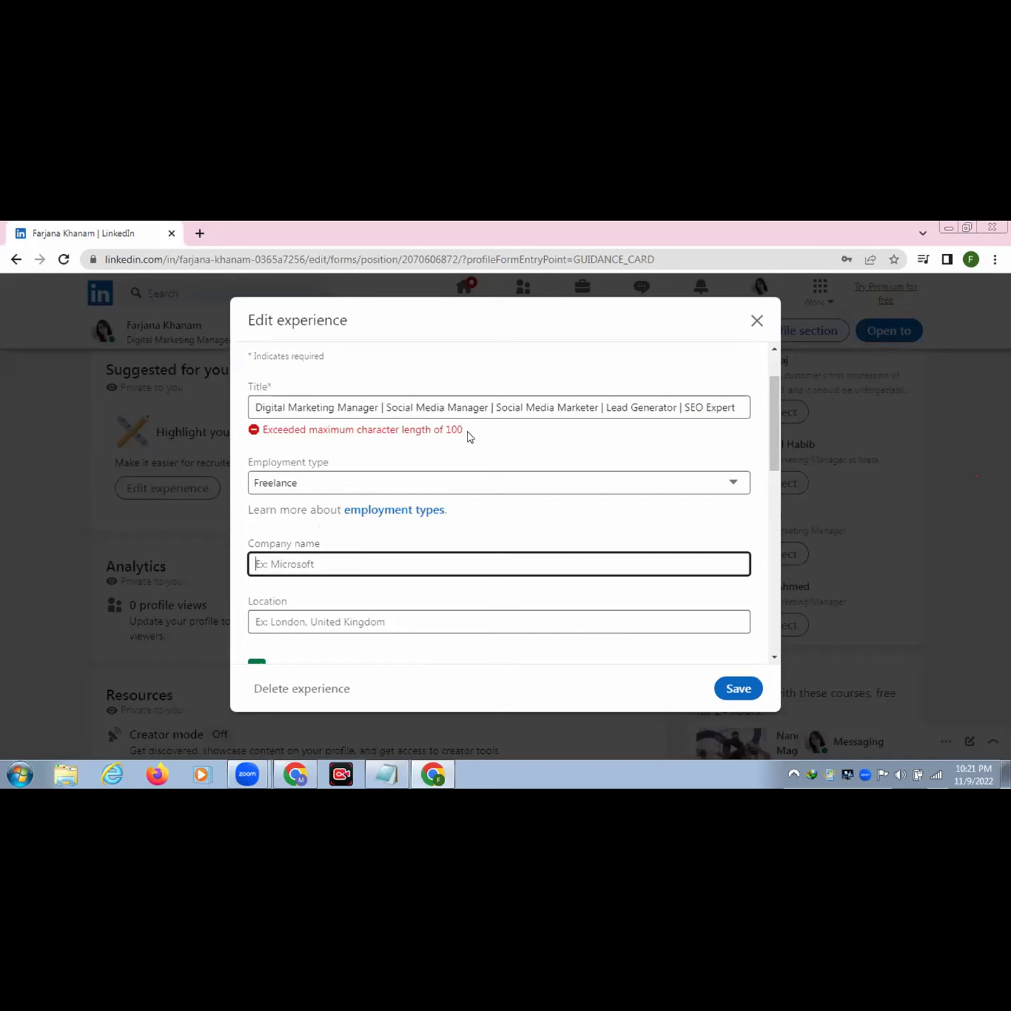
Shorten the experience title to "Digital Marketing Manager | Social Media Manager | Lead Generator" by removing the SEO Expert and Social Media Marketer parts.
{"action": "left_click_drag", "start_coordinate": [738, 407], "coordinate": [676, 408]}
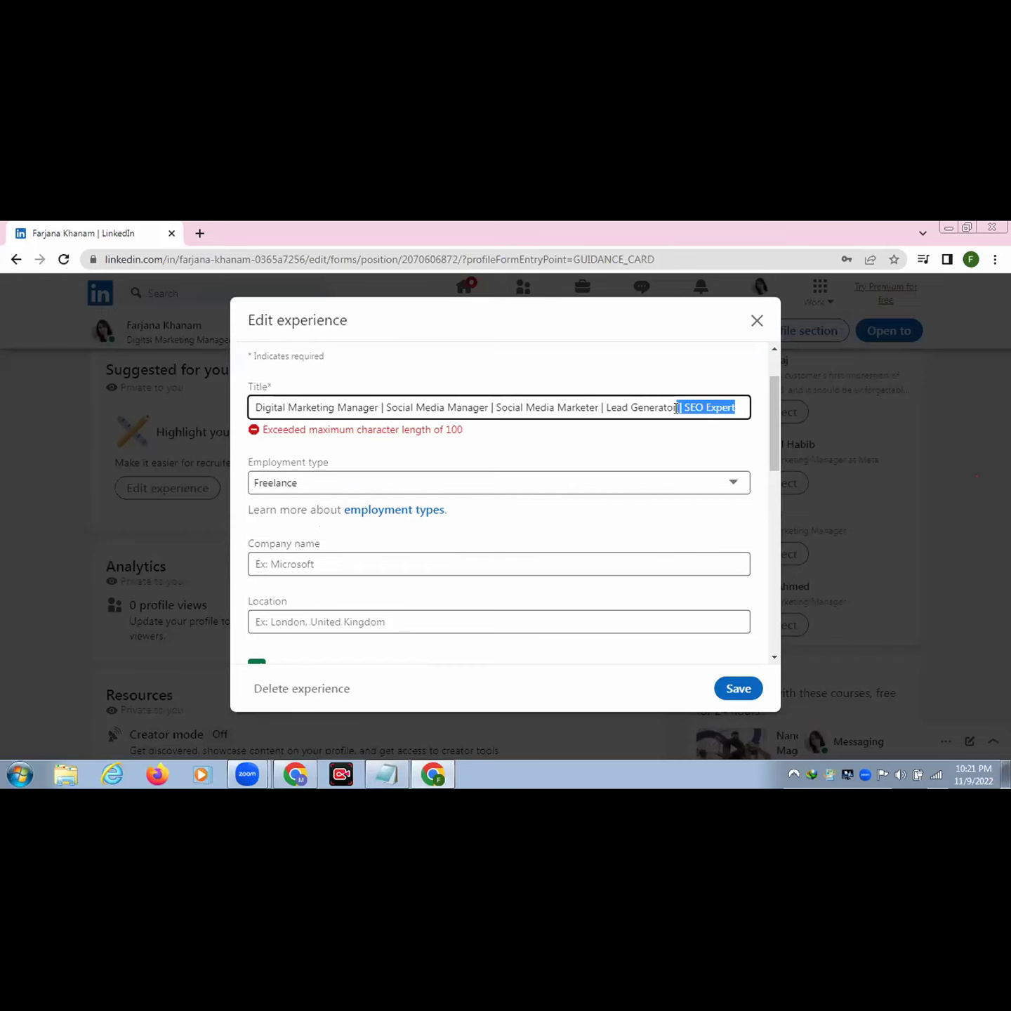
{"action": "key", "text": "BackSpace"}
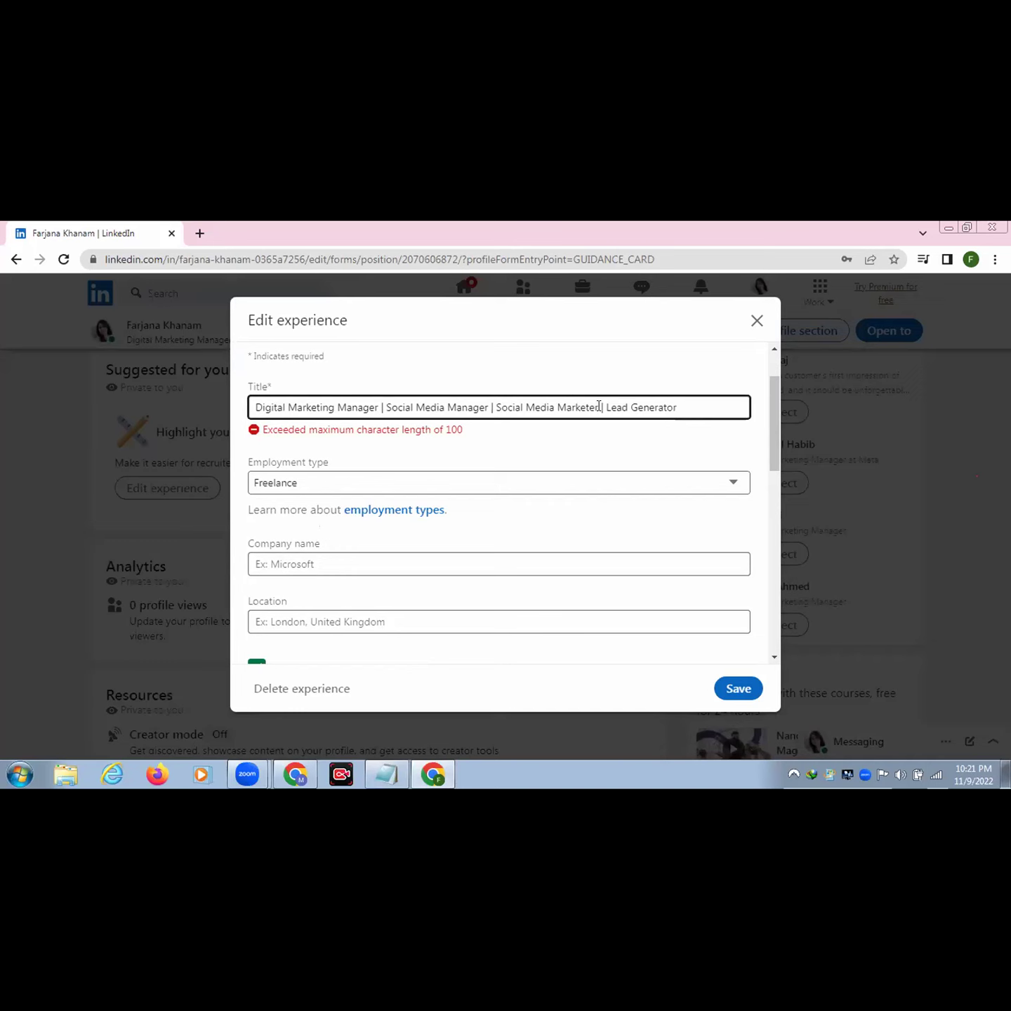
{"action": "left_click_drag", "start_coordinate": [600, 408], "coordinate": [487, 413]}
{"action": "key", "text": "BackSpace"}
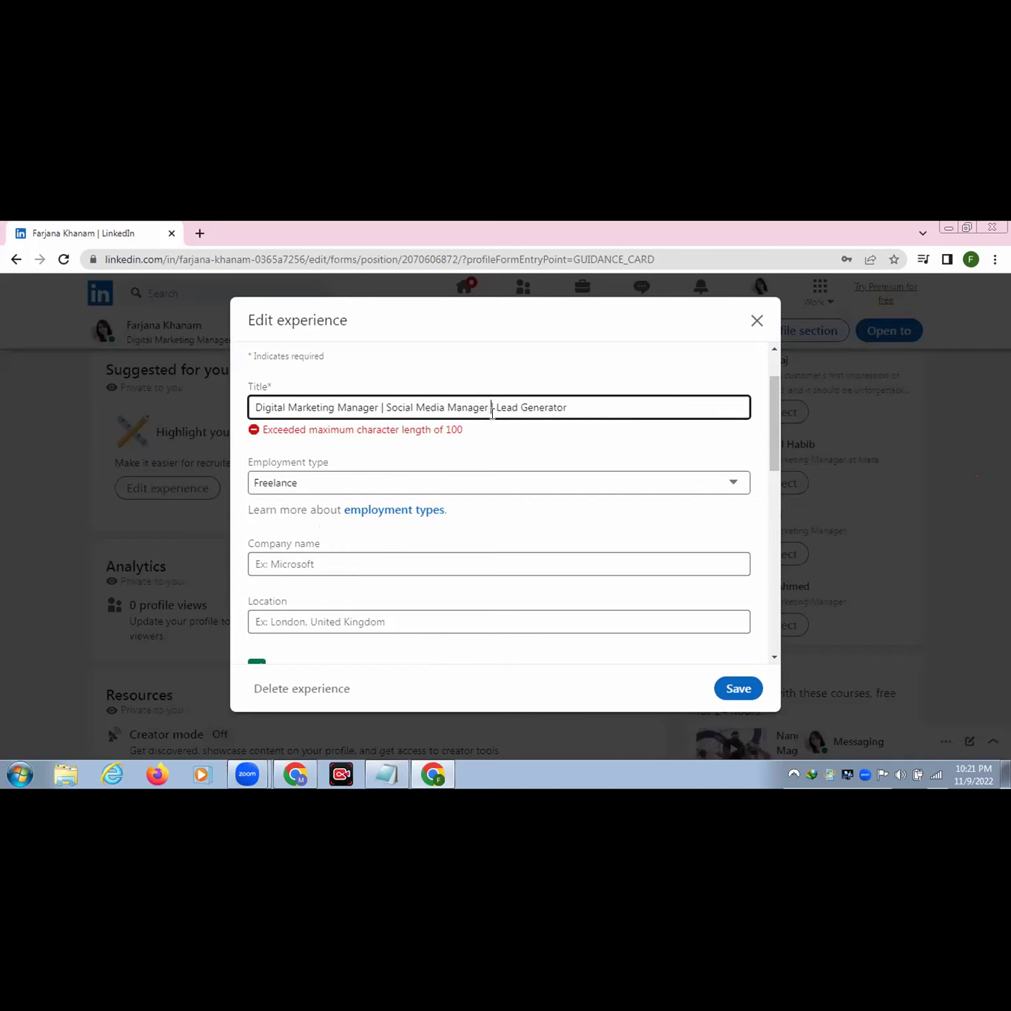
Replace "Social Media Manager" with "SMM" in the experience title.
{"action": "key", "text": "shift+Left"}
{"action": "key", "text": "shift+Left"}
{"action": "key", "text": "shift+Left"}
{"action": "key", "text": "shift+Left"}
{"action": "key", "text": "shift+Left"}
{"action": "key", "text": "shift+Left"}
{"action": "key", "text": "shift+Left"}
{"action": "key", "text": "shift+Left"}
{"action": "key", "text": "shift+Left"}
{"action": "key", "text": "shift+Left"}
{"action": "key", "text": "shift+Left"}
{"action": "key", "text": "shift+Left"}
{"action": "key", "text": "shift+Left"}
{"action": "key", "text": "shift+Left"}
{"action": "key", "text": "shift+Left"}
{"action": "key", "text": "shift+Left"}
{"action": "key", "text": "shift+Left"}
{"action": "key", "text": "shift+Left"}
{"action": "key", "text": "shift+Left"}
{"action": "key", "text": "shift+Left"}
{"action": "key", "text": "shift+Left"}
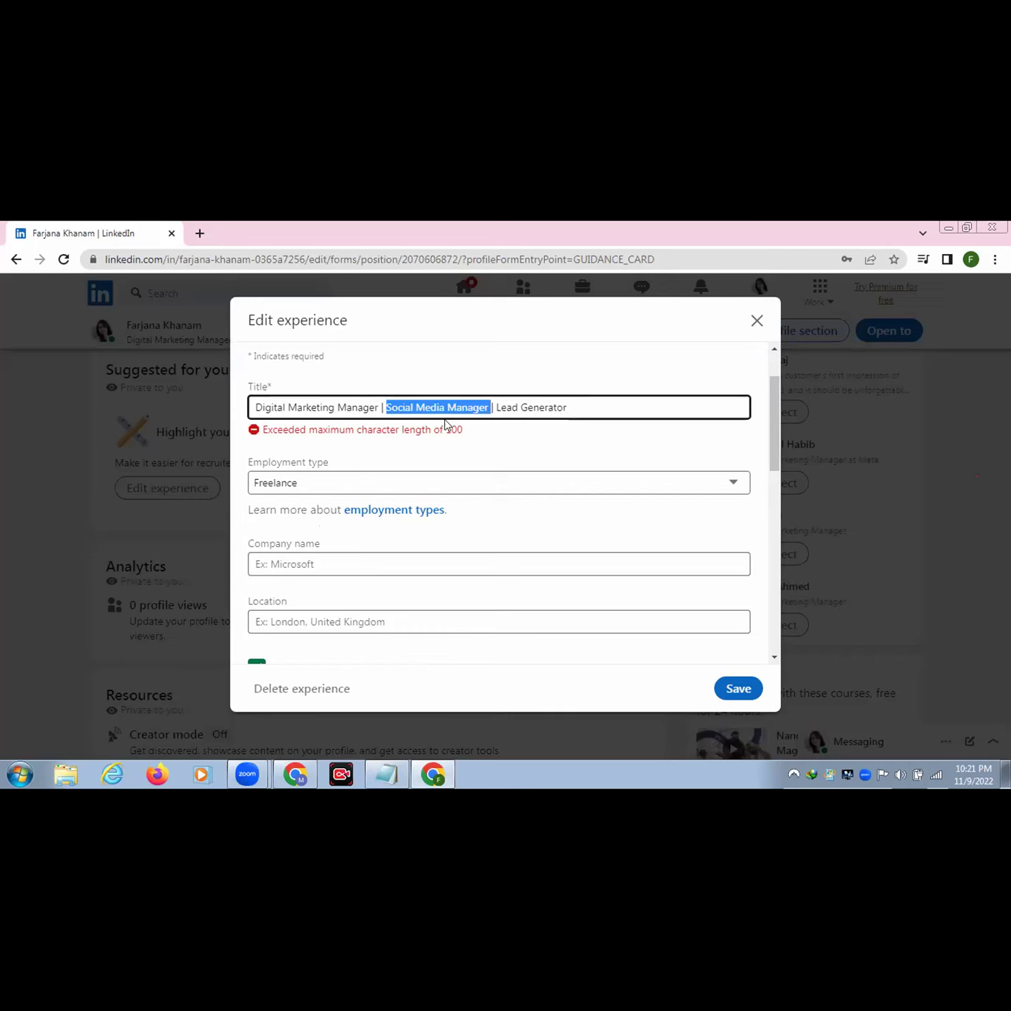
{"action": "key", "text": "BackSpace"}
{"action": "type", "text": "SM"}
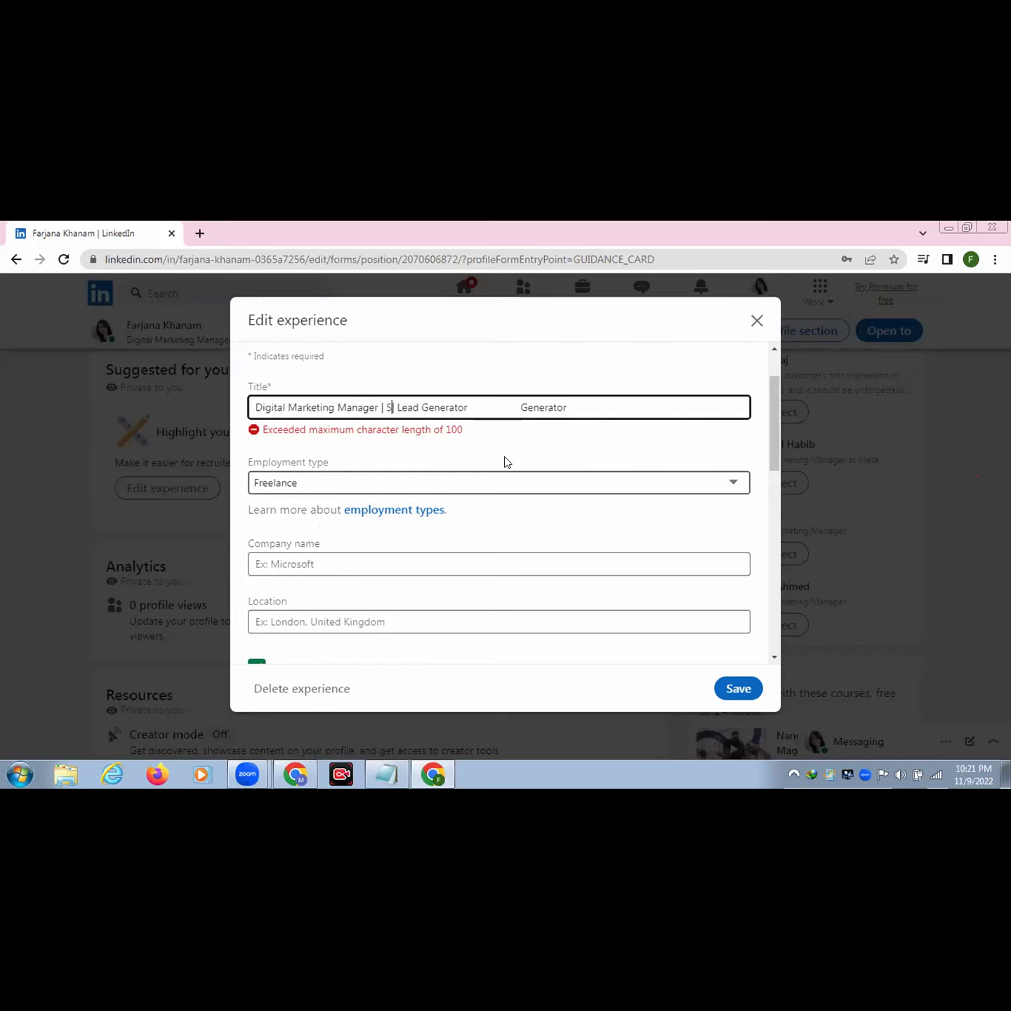
{"action": "type", "text": "M"}
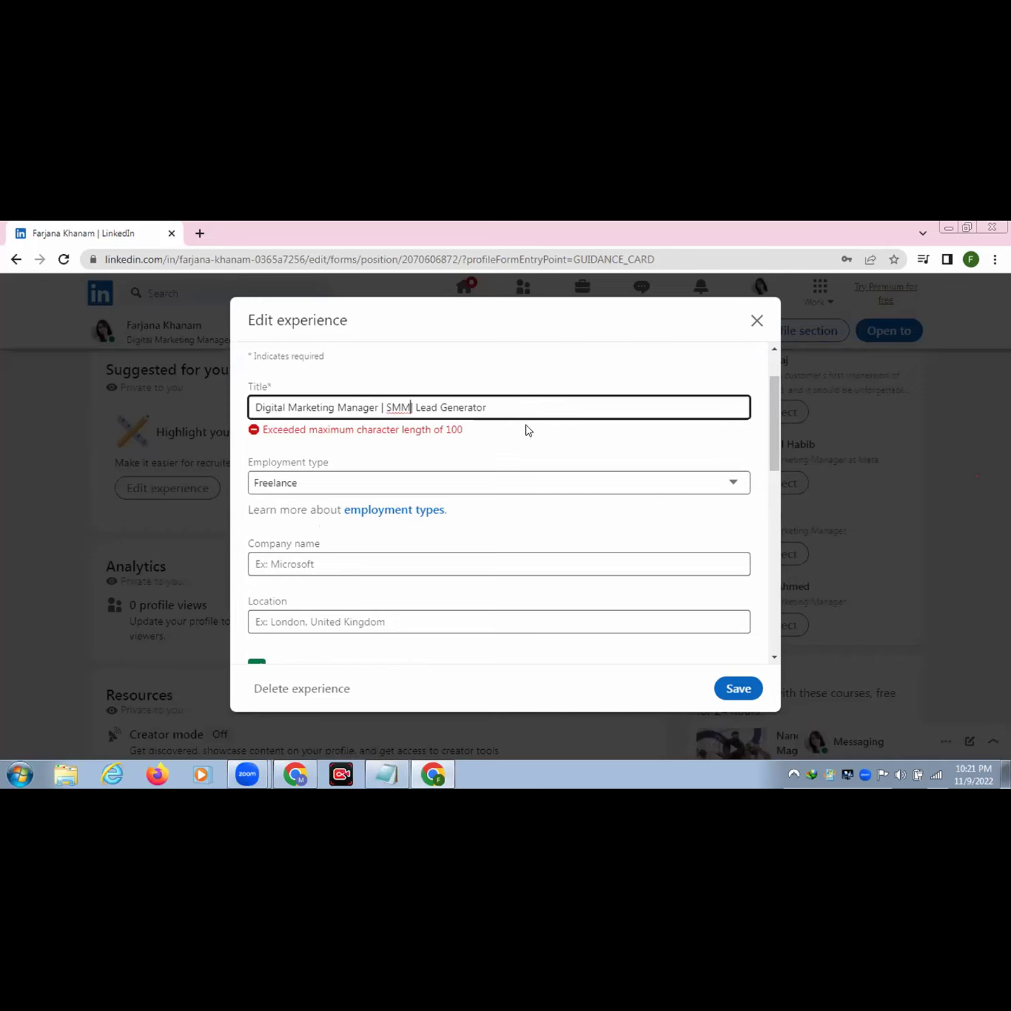
Replace "Lead Generator" at the end of the experience title with "SEO".
{"action": "left_click", "coordinate": [487, 409]}
{"action": "key", "text": "shift+Left"}
{"action": "key", "text": "shift+Left"}
{"action": "key", "text": "shift+Left"}
{"action": "key", "text": "shift+Left"}
{"action": "key", "text": "shift+Left"}
{"action": "key", "text": "shift+Left"}
{"action": "key", "text": "shift+Left"}
{"action": "key", "text": "shift+Left"}
{"action": "key", "text": "shift+Left"}
{"action": "key", "text": "shift+Left"}
{"action": "key", "text": "shift+Left"}
{"action": "key", "text": "shift+Left"}
{"action": "key", "text": "shift+Left"}
{"action": "key", "text": "shift+Left"}
{"action": "key", "text": "shift+Left"}
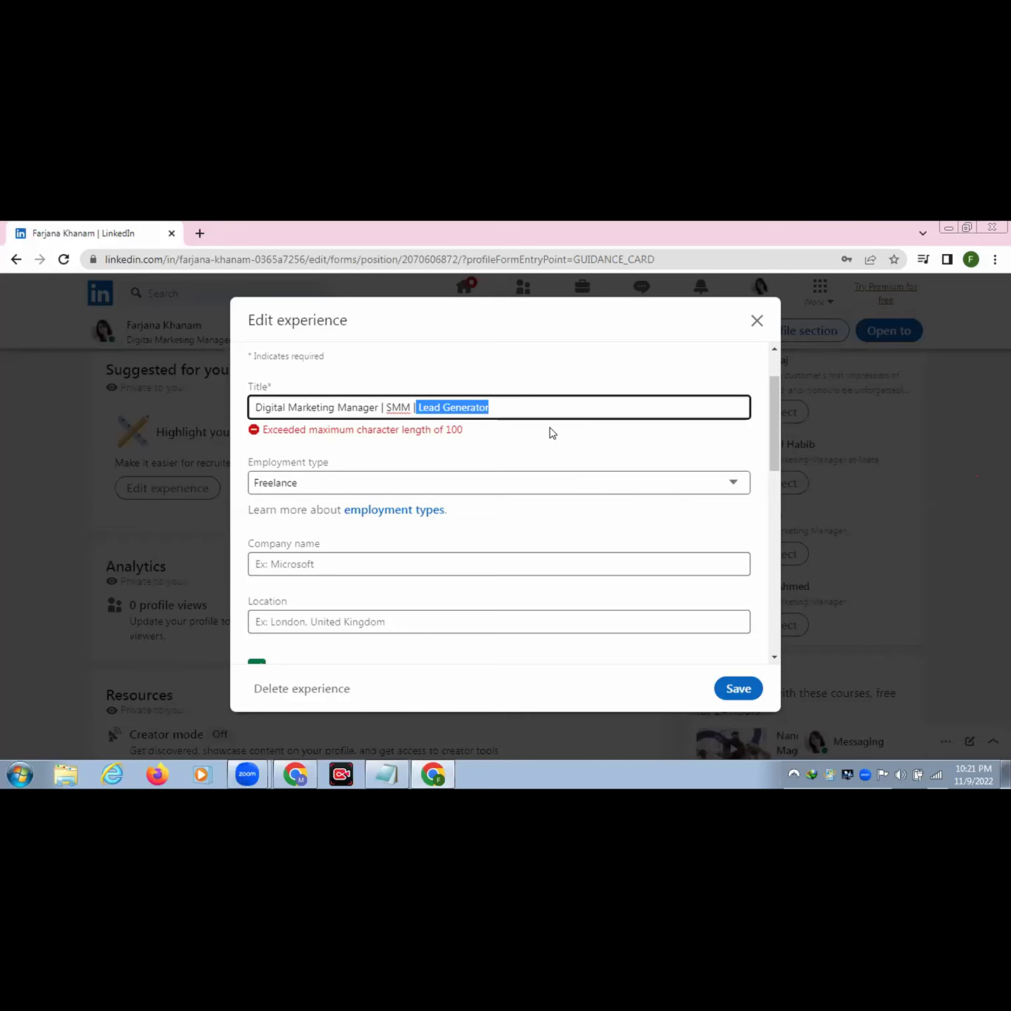
{"action": "key", "text": "BackSpace"}
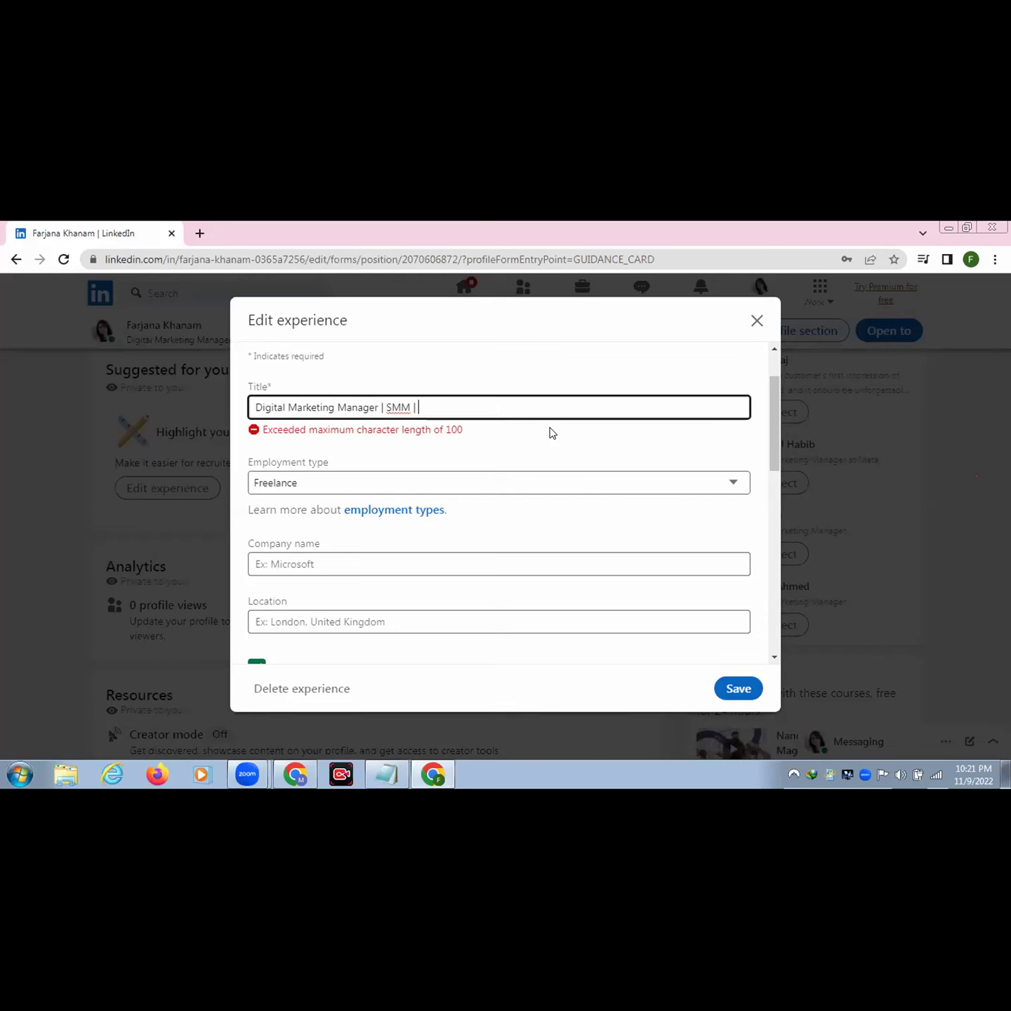
{"action": "type", "text": "SEO"}
Cut everything after "Digital Marketing Manager" from the experience title.
{"action": "left_click_drag", "start_coordinate": [439, 408], "coordinate": [379, 406]}
{"action": "key", "text": "BackSpace"}
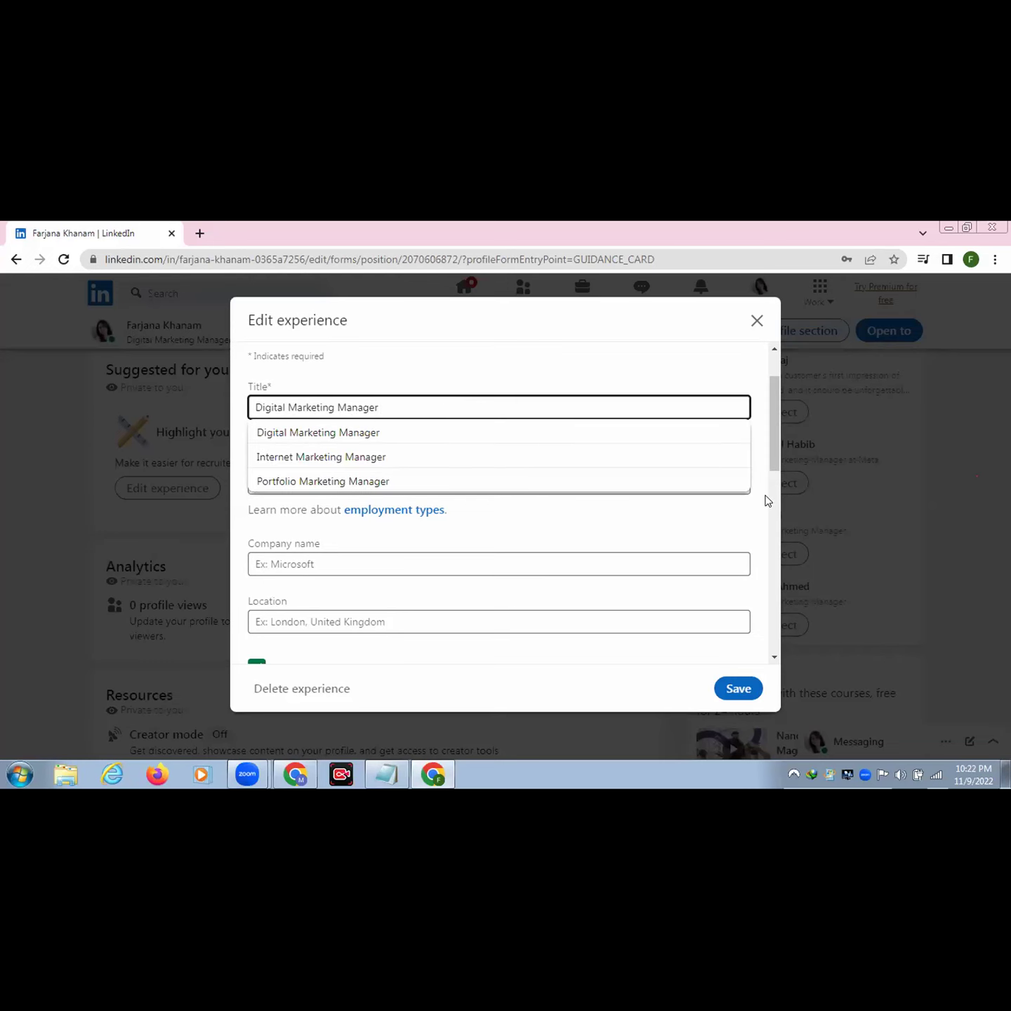
Set the experience's company name to the suggested Fiverr company in Technology, Information and Internet.
{"action": "scroll", "coordinate": [773, 507], "scroll_direction": "down", "scroll_amount": 1}
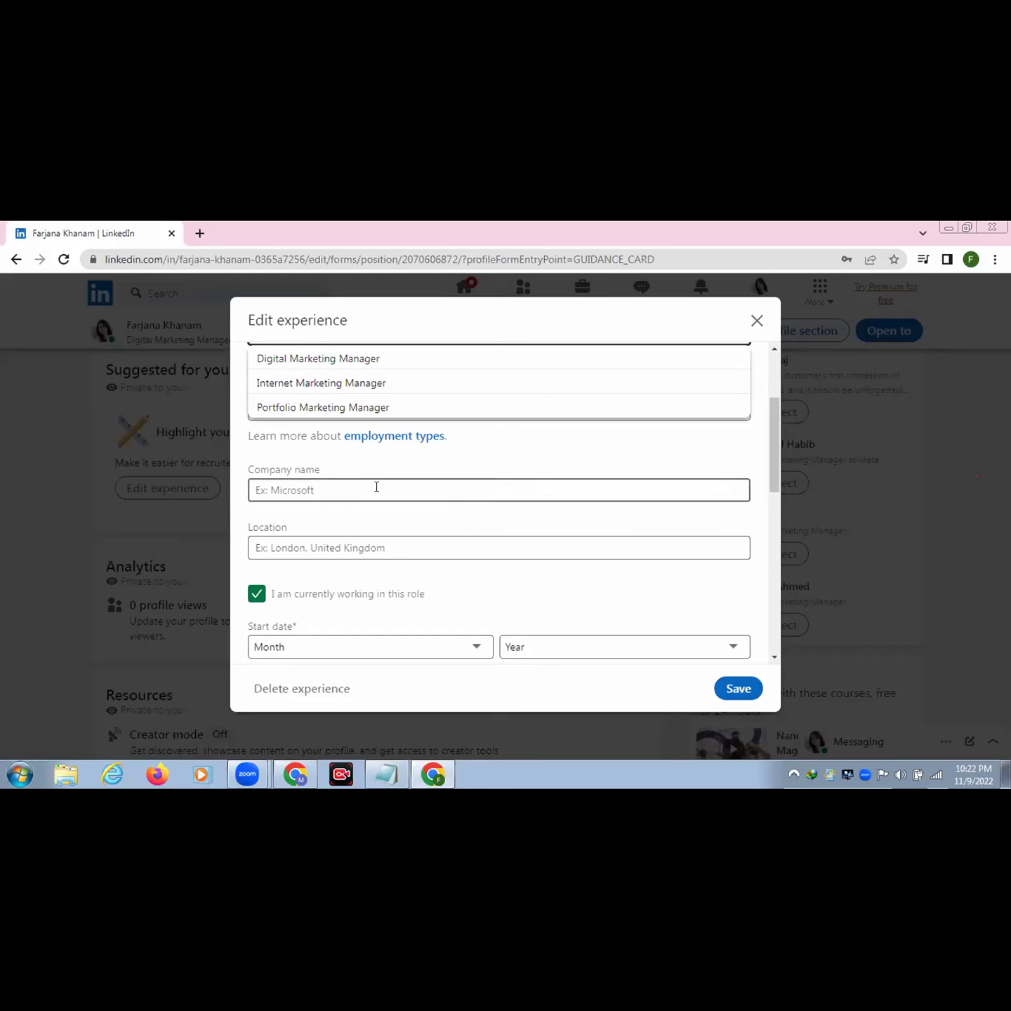
{"action": "left_click", "coordinate": [351, 485]}
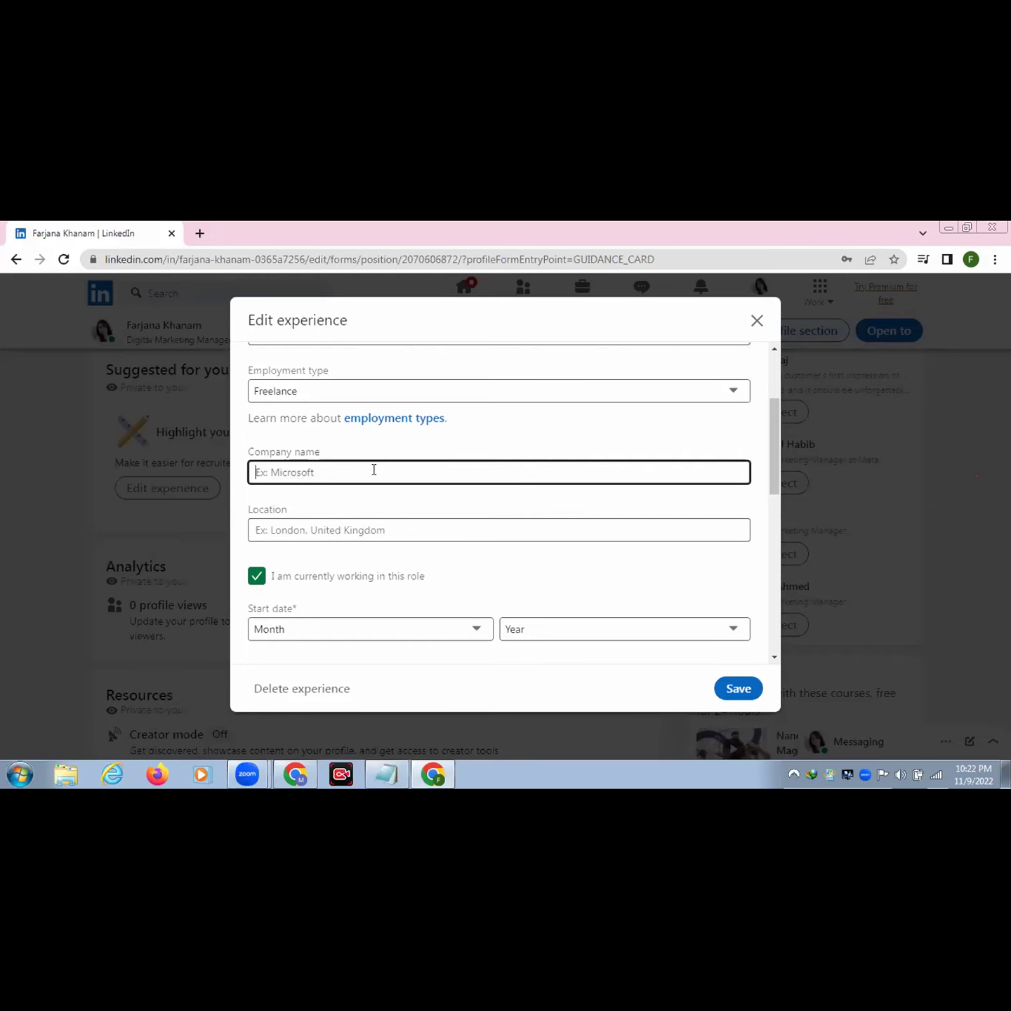
{"action": "type", "text": "Fiverr"}
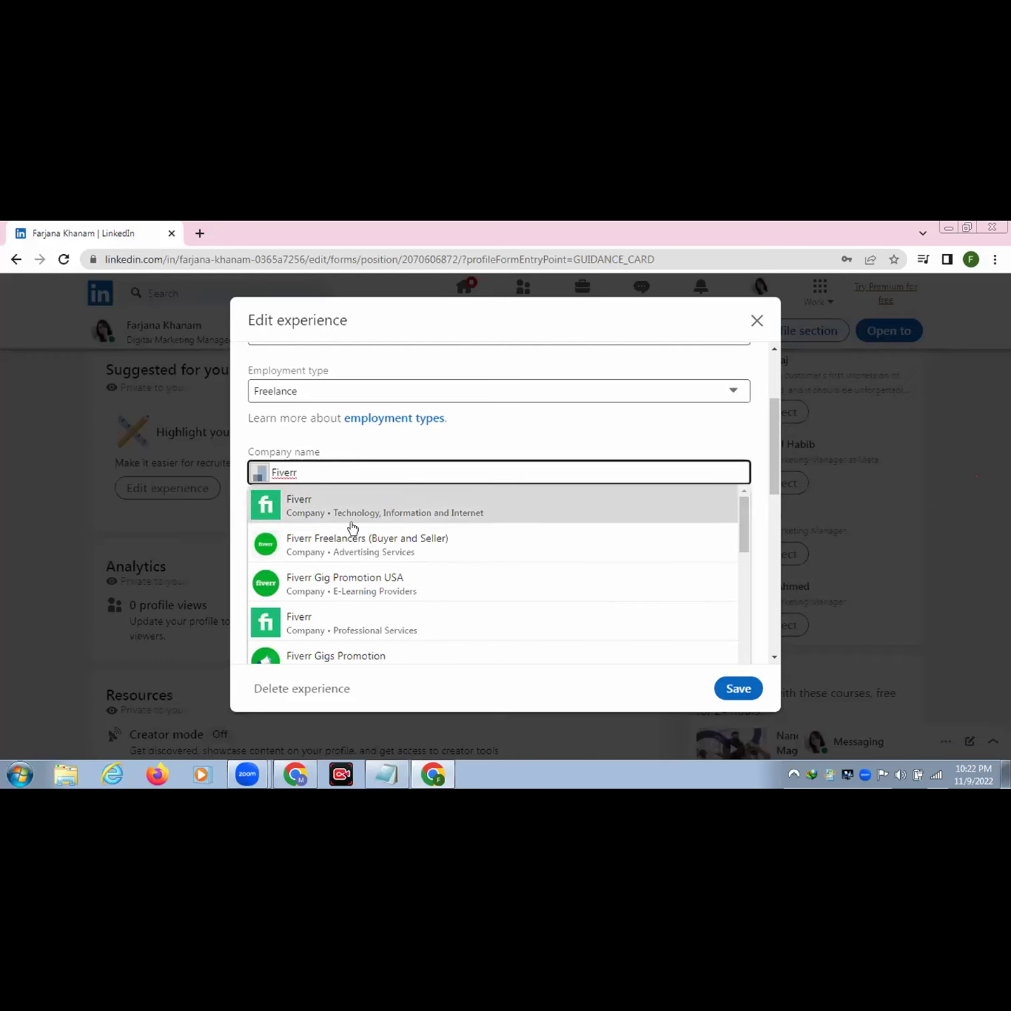
{"action": "scroll", "coordinate": [364, 618], "scroll_direction": "down", "scroll_amount": 3}
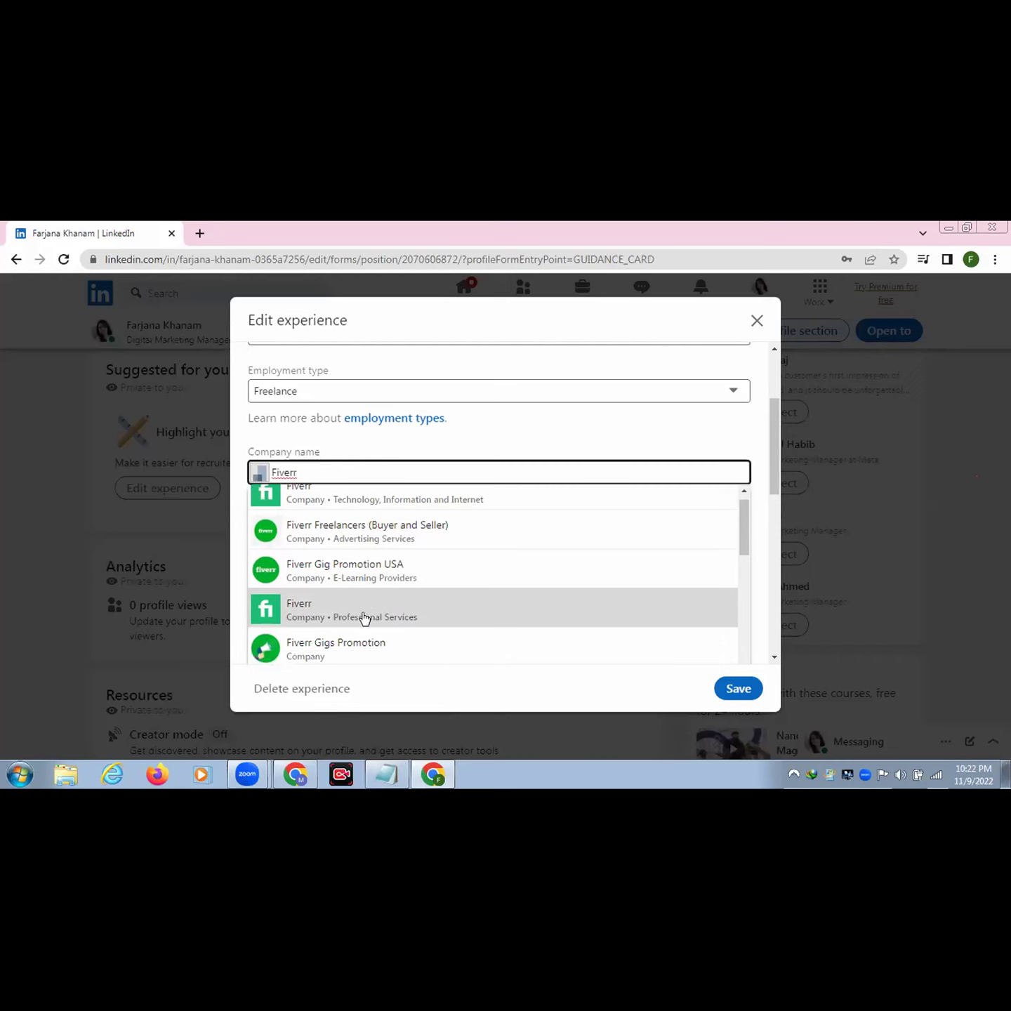
{"action": "scroll", "coordinate": [364, 618], "scroll_direction": "up", "scroll_amount": 3}
{"action": "scroll", "coordinate": [364, 618], "scroll_direction": "down", "scroll_amount": 1}
{"action": "scroll", "coordinate": [365, 616], "scroll_direction": "down", "scroll_amount": 3}
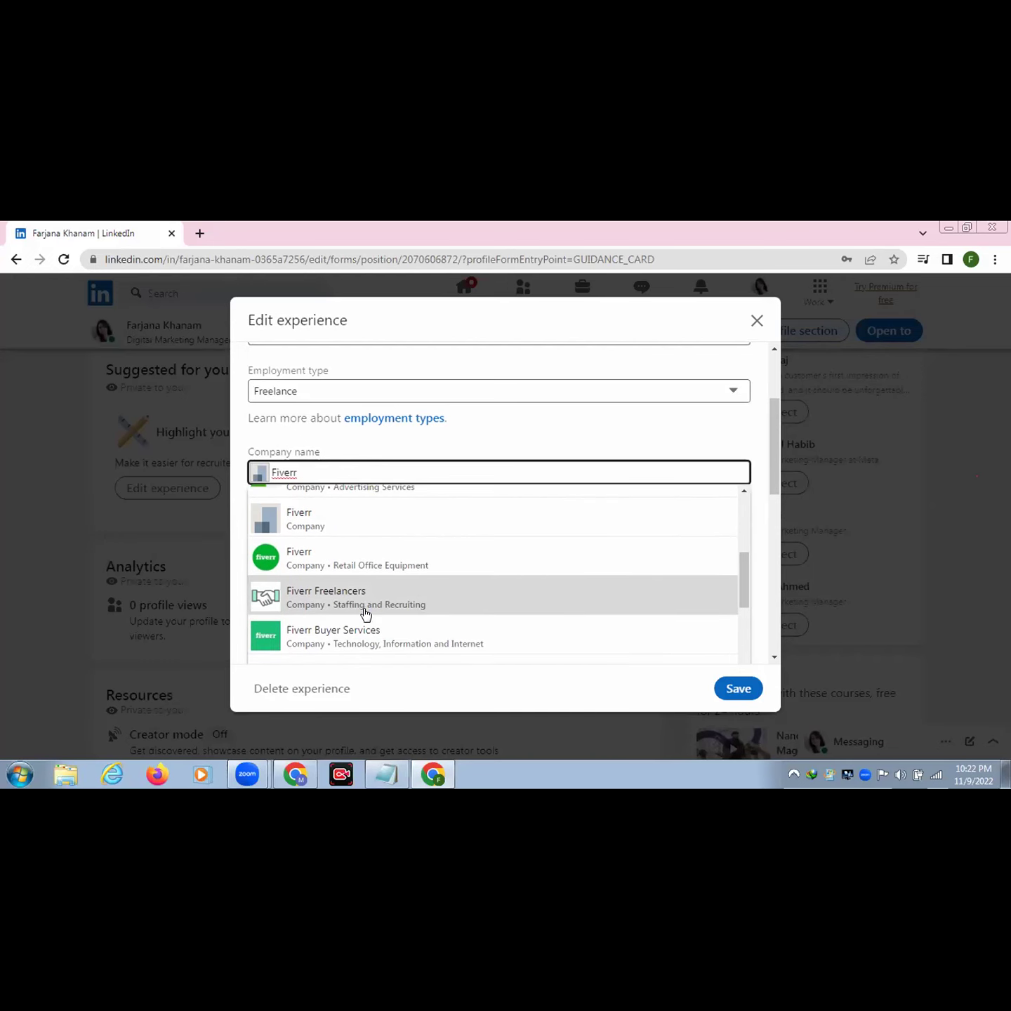
{"action": "scroll", "coordinate": [365, 617], "scroll_direction": "up", "scroll_amount": 5}
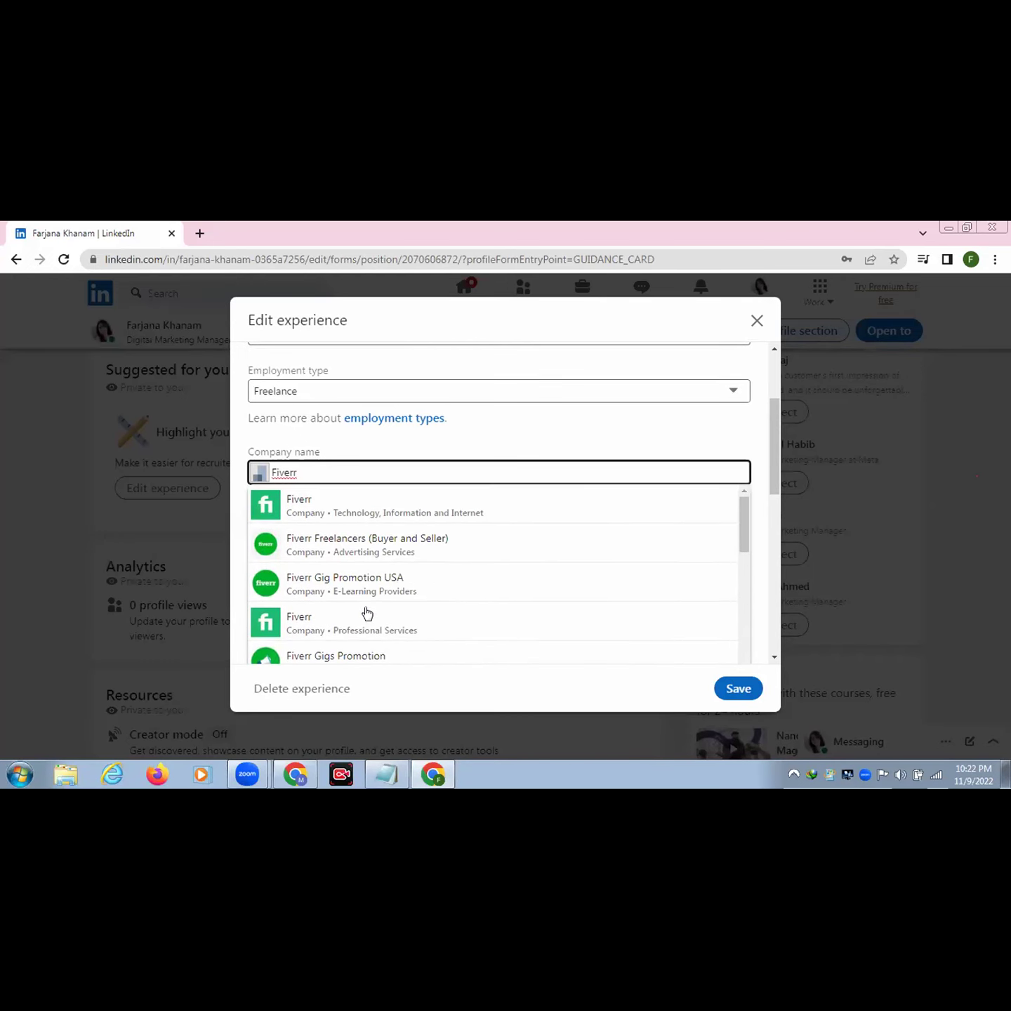
{"action": "left_click", "coordinate": [309, 507]}
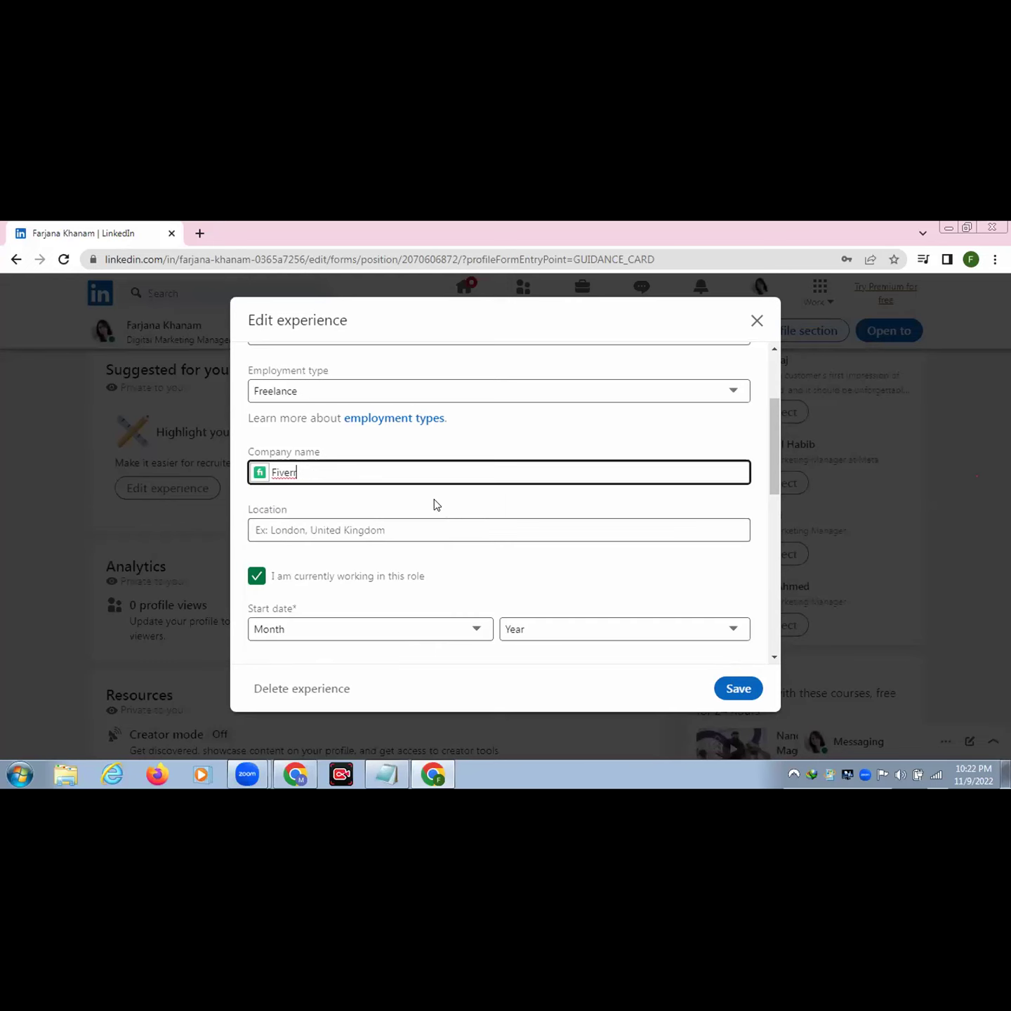
Set the experience's location to the suggestion "Dhaka, Bangladesh".
{"action": "left_click", "coordinate": [358, 530]}
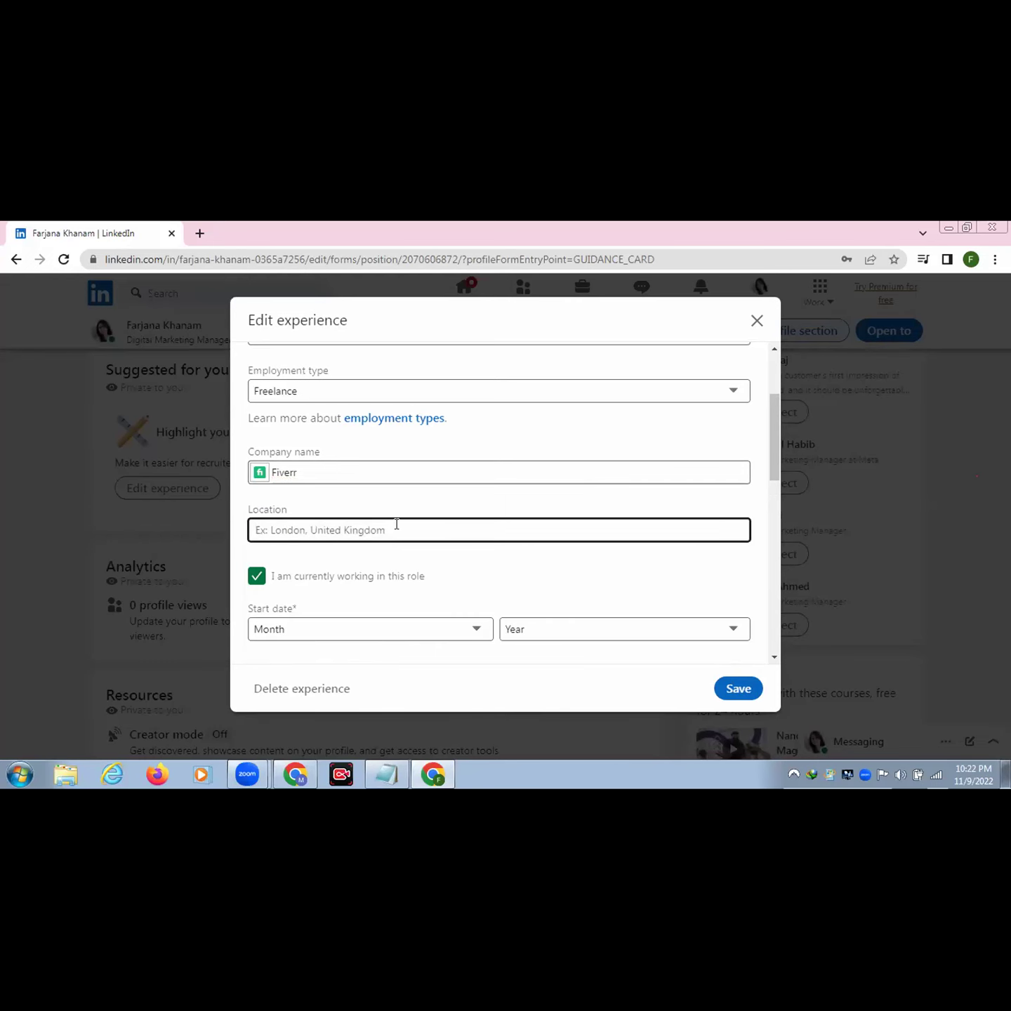
{"action": "type", "text": "Dhaka"}
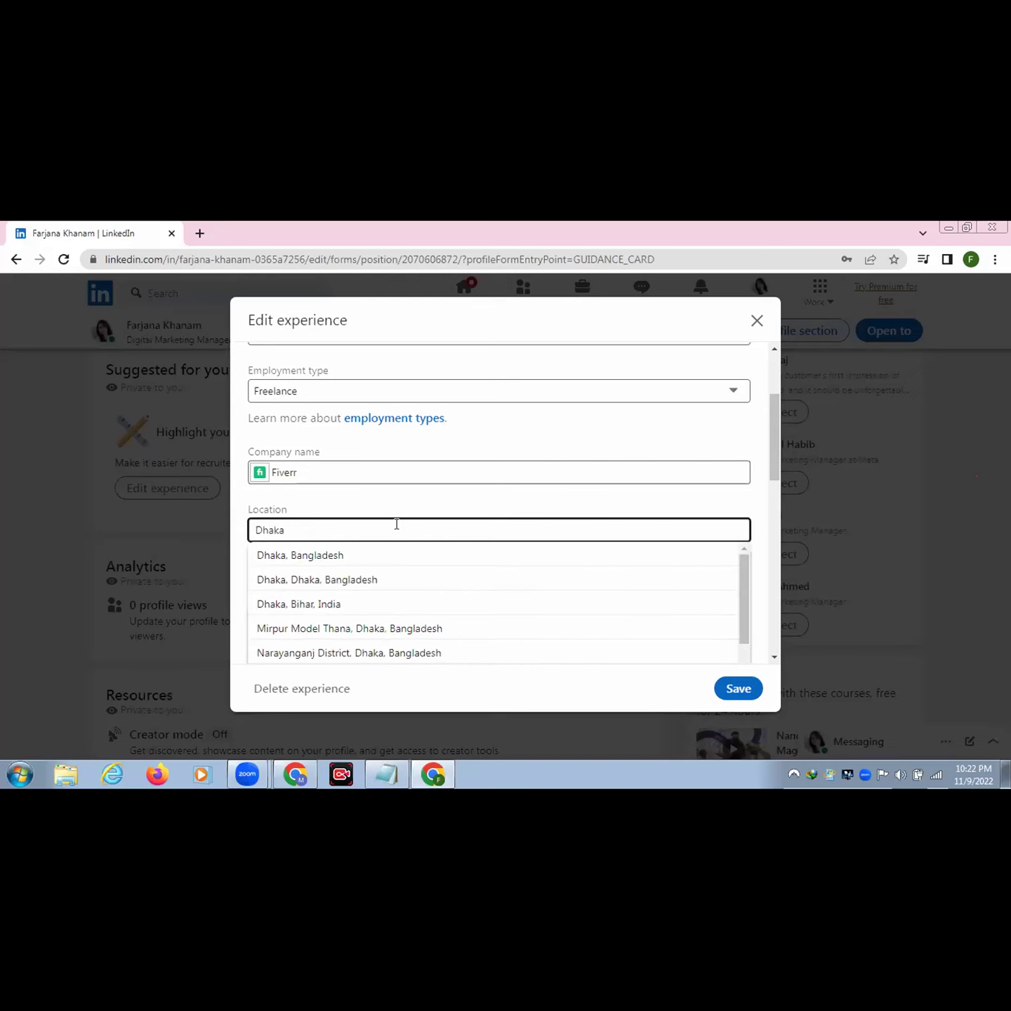
{"action": "left_click", "coordinate": [304, 554]}
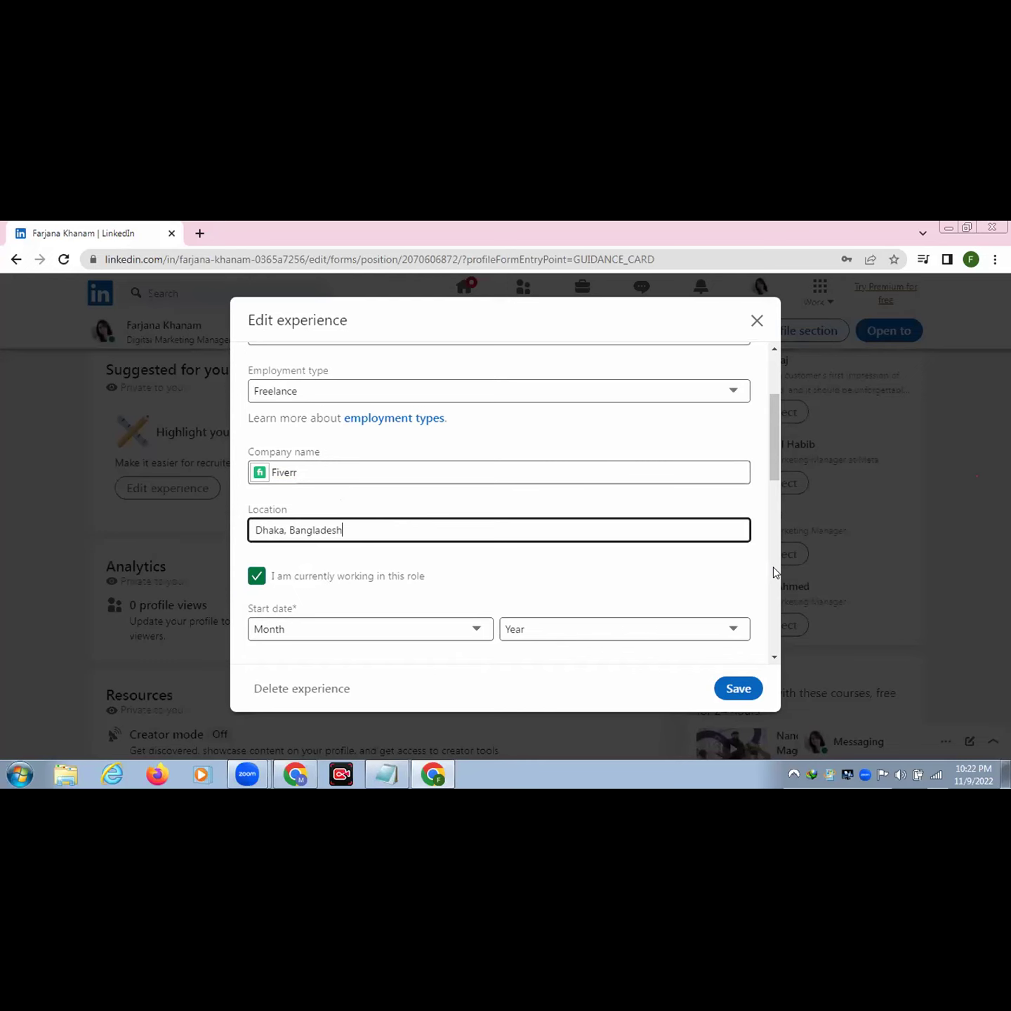
Set the role's start date to January 2022, keeping it marked as a role currently held.
{"action": "scroll", "coordinate": [773, 567], "scroll_direction": "down", "scroll_amount": 2}
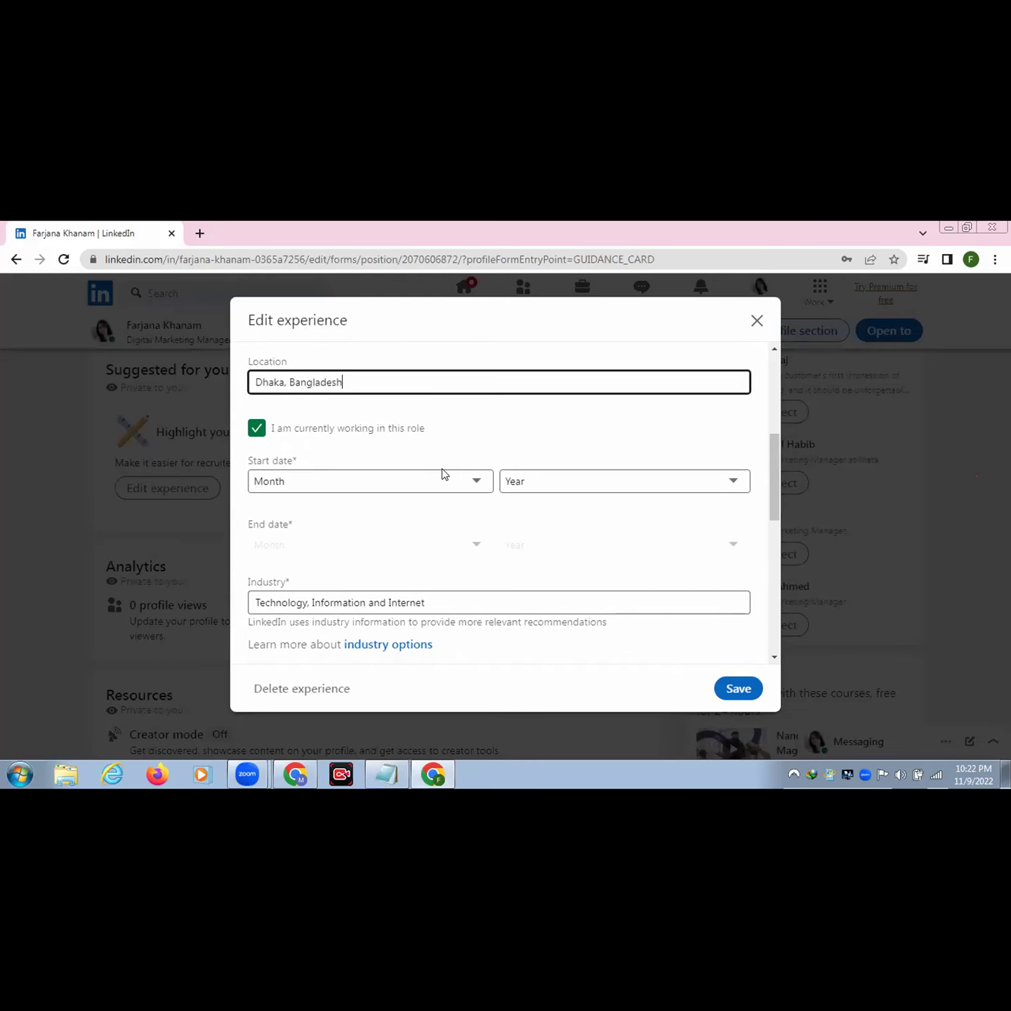
{"action": "left_click", "coordinate": [475, 483]}
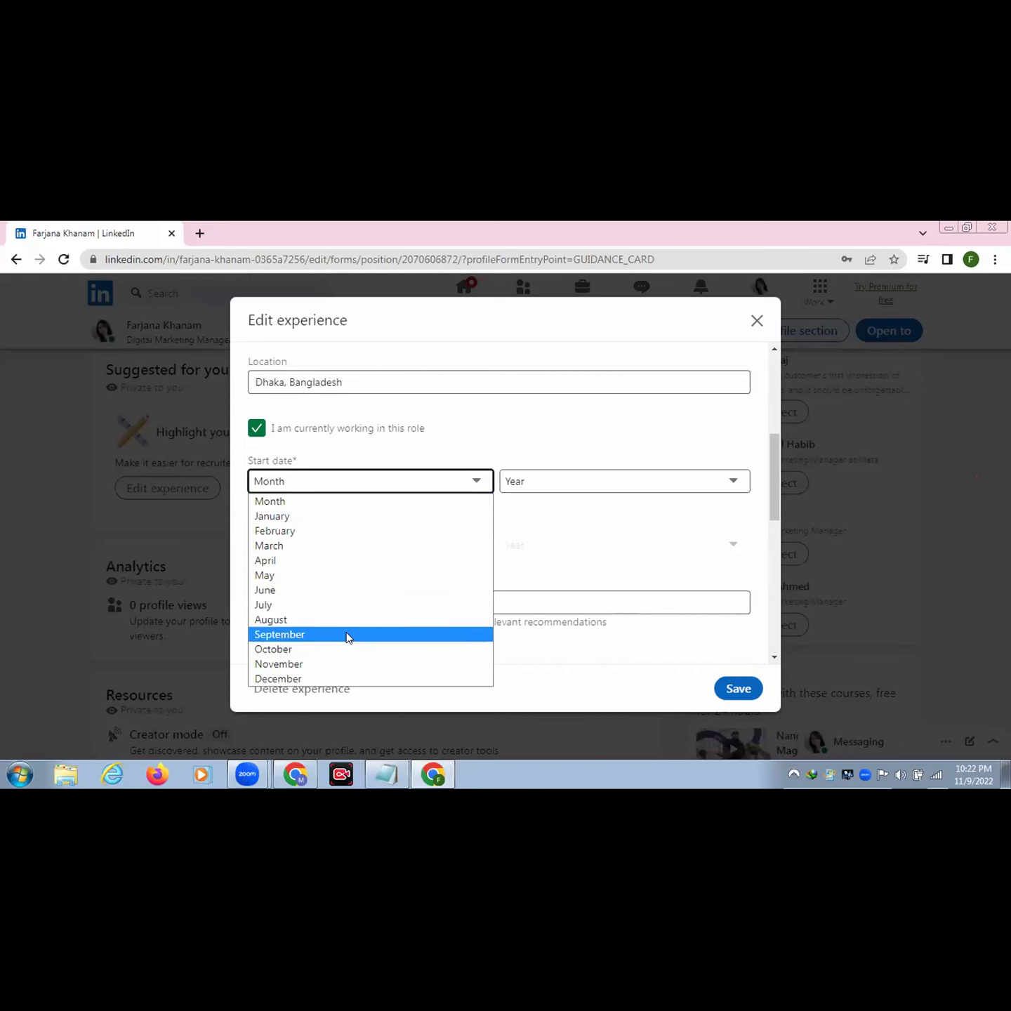
{"action": "key", "text": "Escape"}
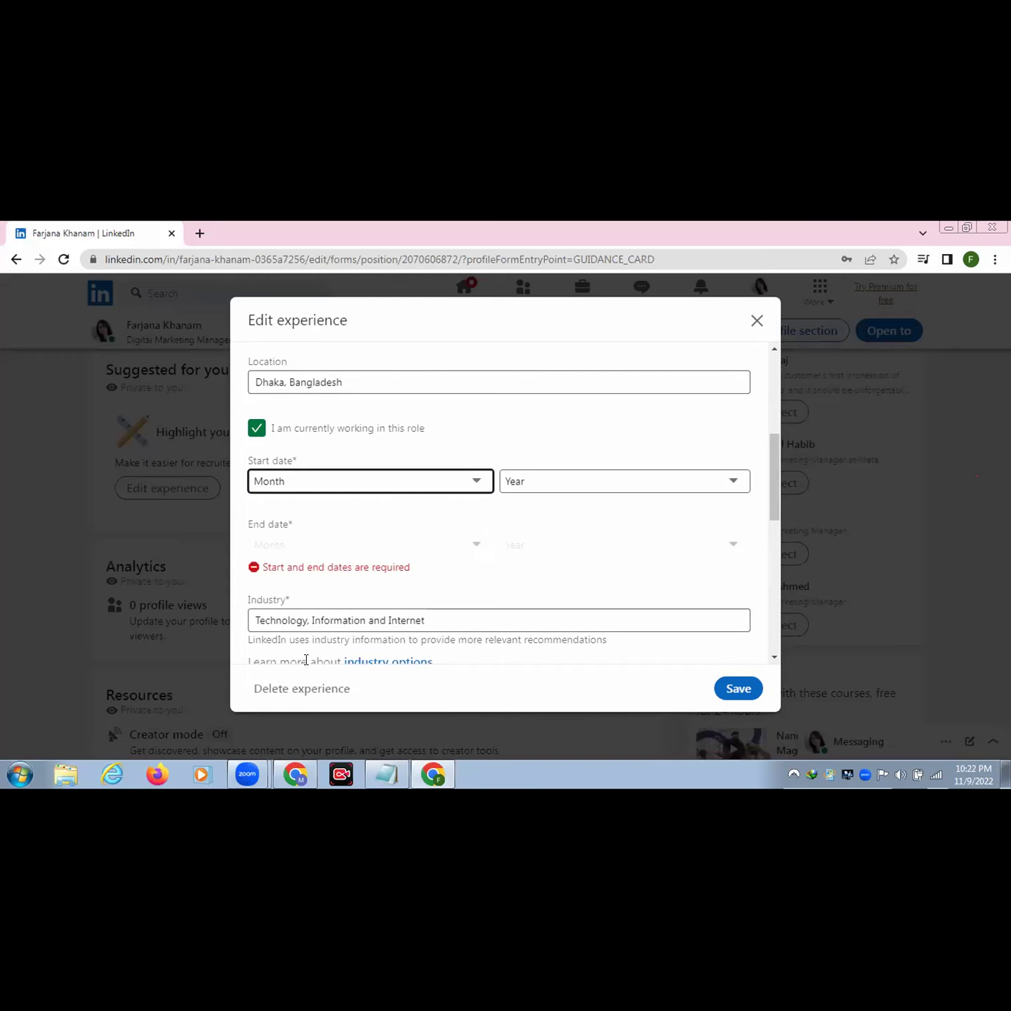
{"action": "key", "text": "n"}
{"action": "left_click", "coordinate": [479, 481]}
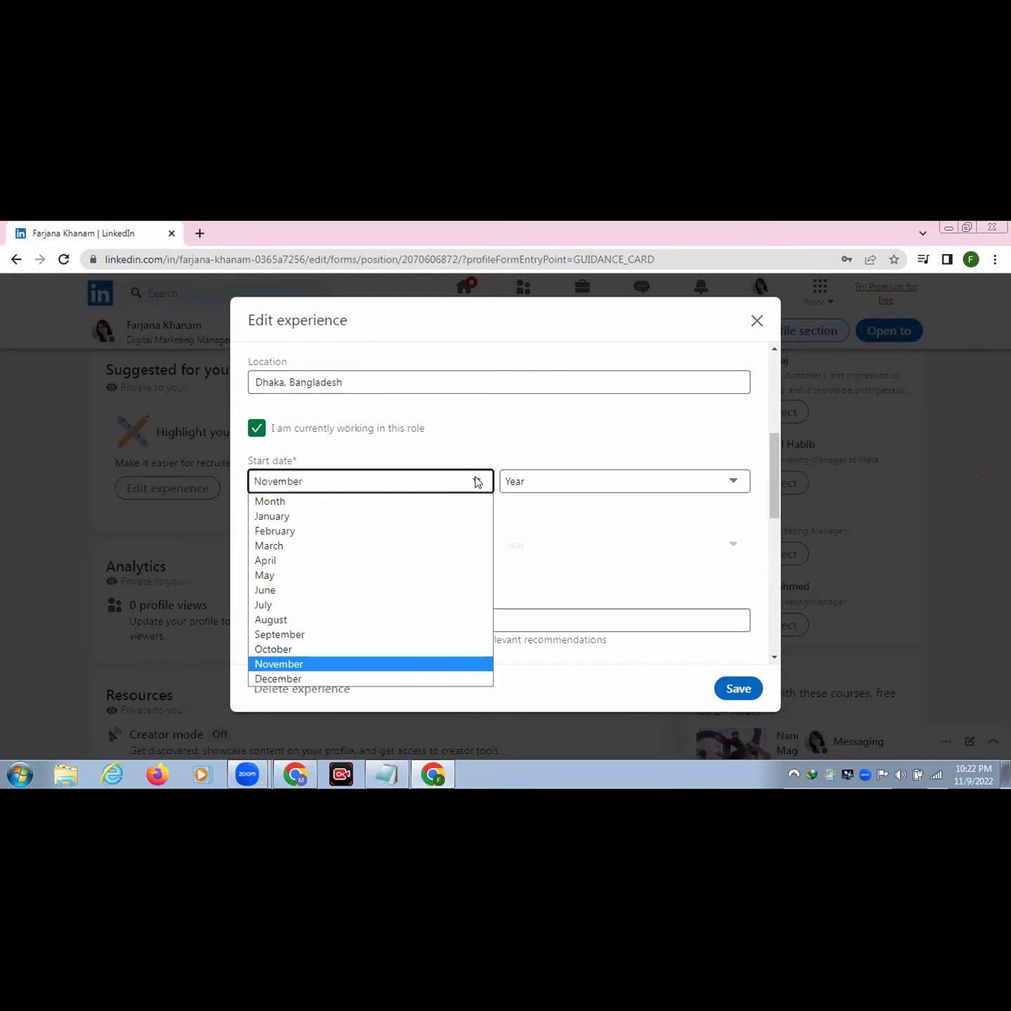
{"action": "left_click", "coordinate": [305, 516]}
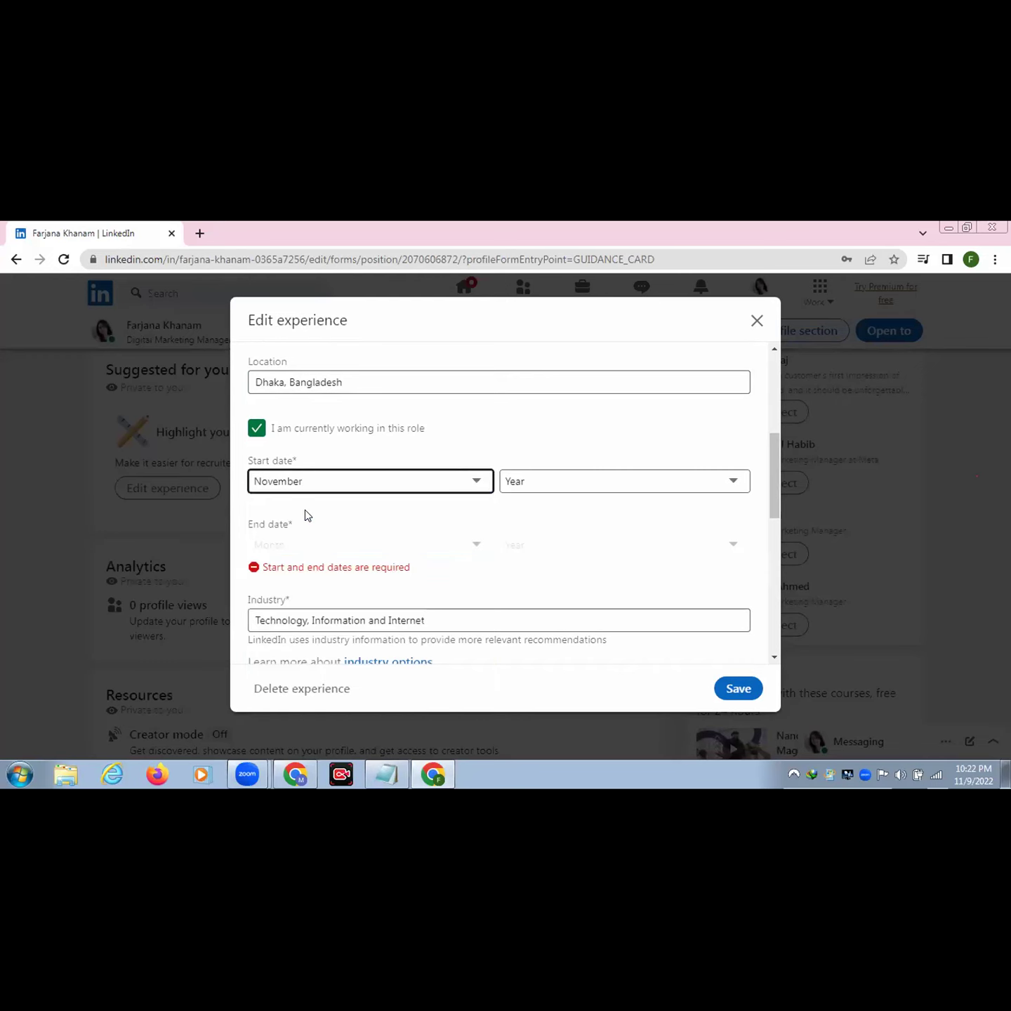
{"action": "left_click", "coordinate": [731, 480]}
{"action": "left_click", "coordinate": [512, 516]}
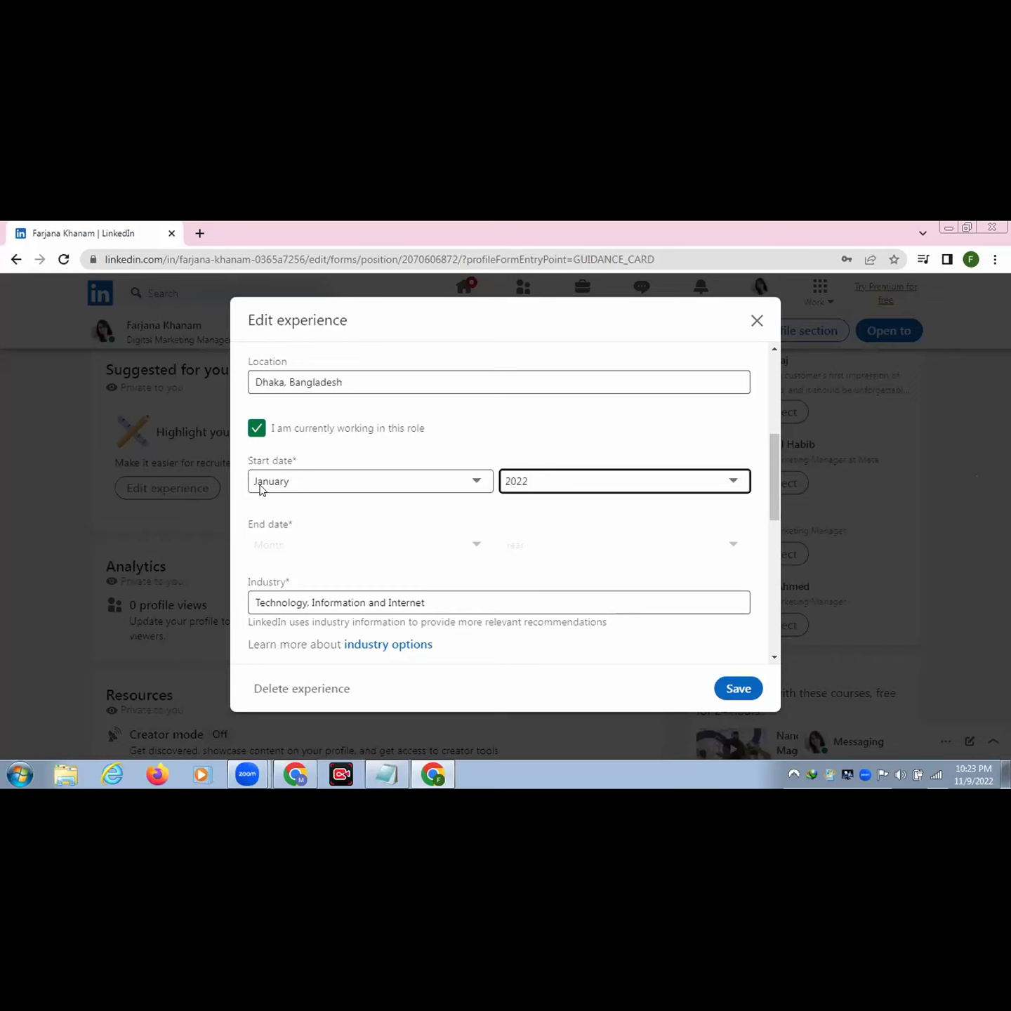
{"action": "left_click", "coordinate": [256, 427]}
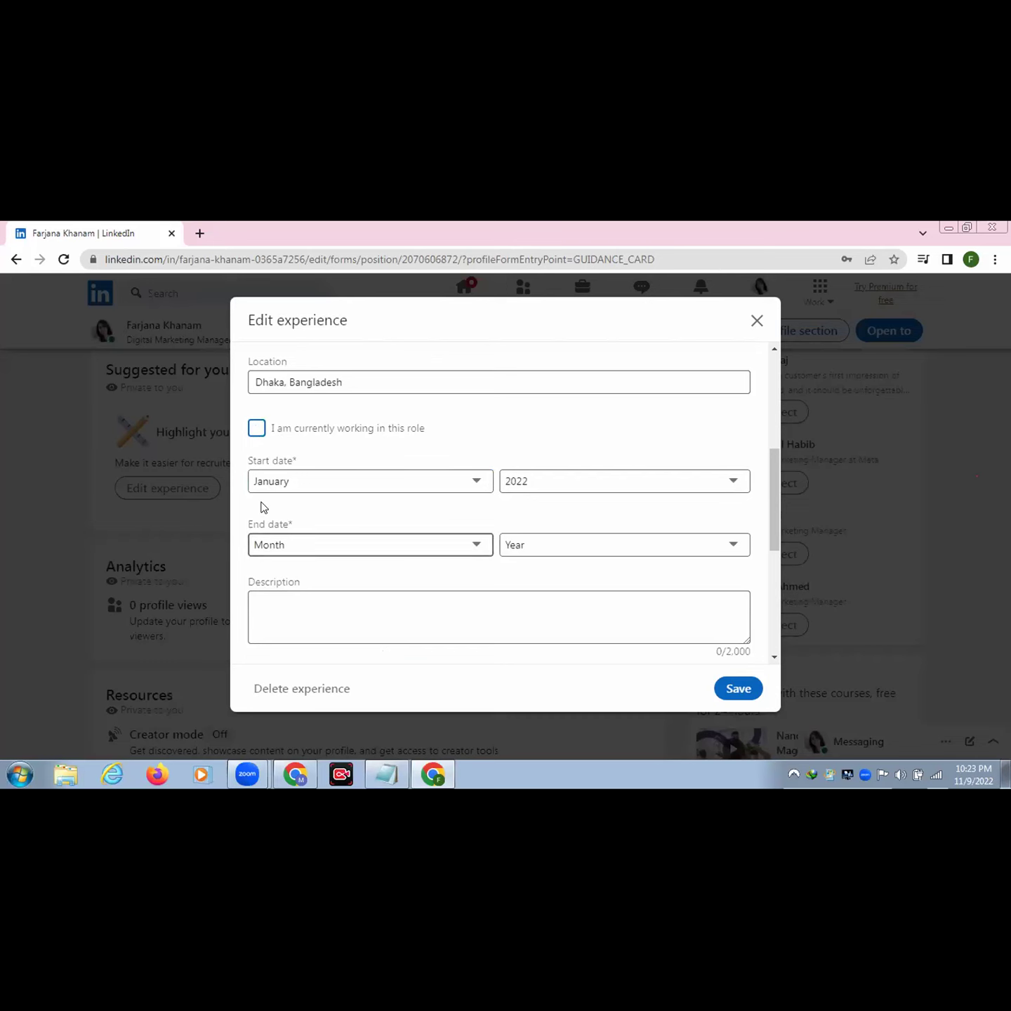
{"action": "left_click", "coordinate": [256, 428]}
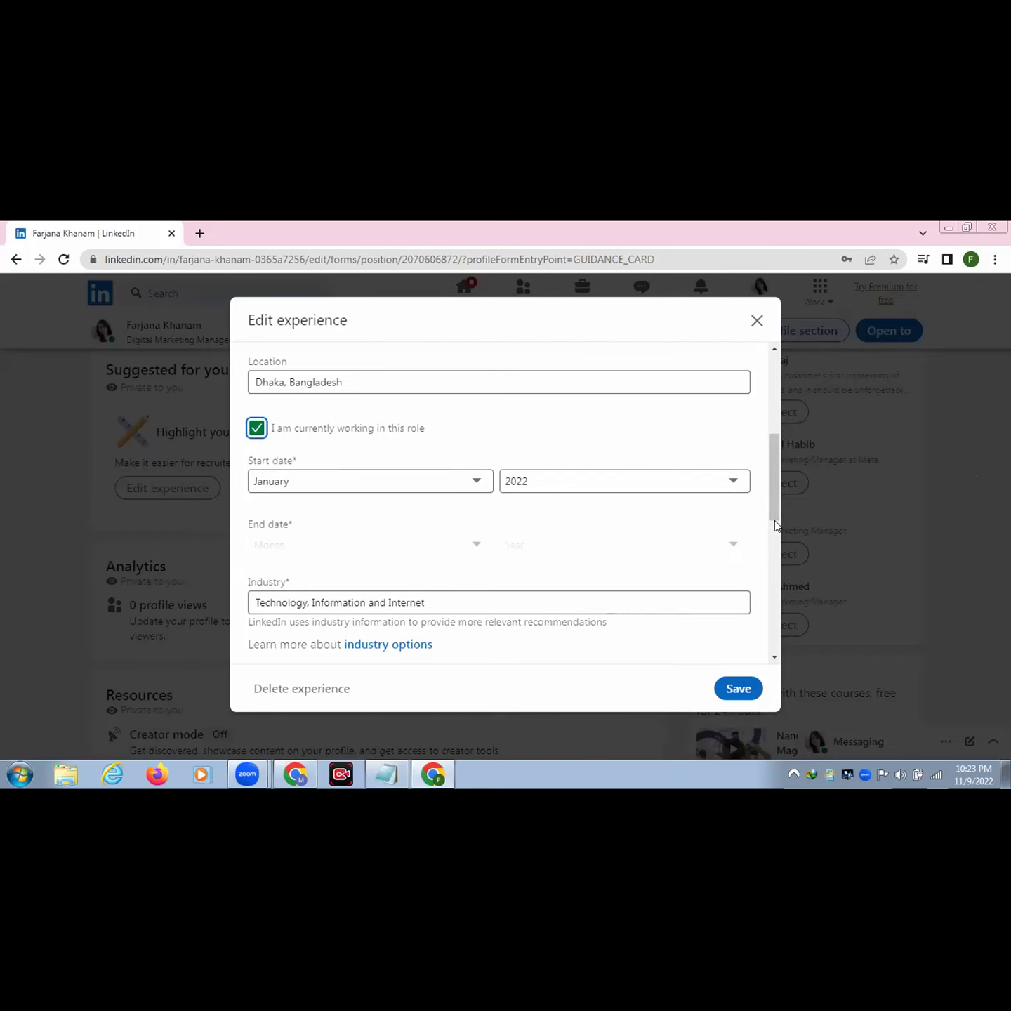
Add Digital Marketing and Social Media Marketing as skills used in this role.
{"action": "scroll", "coordinate": [773, 520], "scroll_direction": "down", "scroll_amount": 2}
{"action": "scroll", "coordinate": [773, 520], "scroll_direction": "down", "scroll_amount": 5}
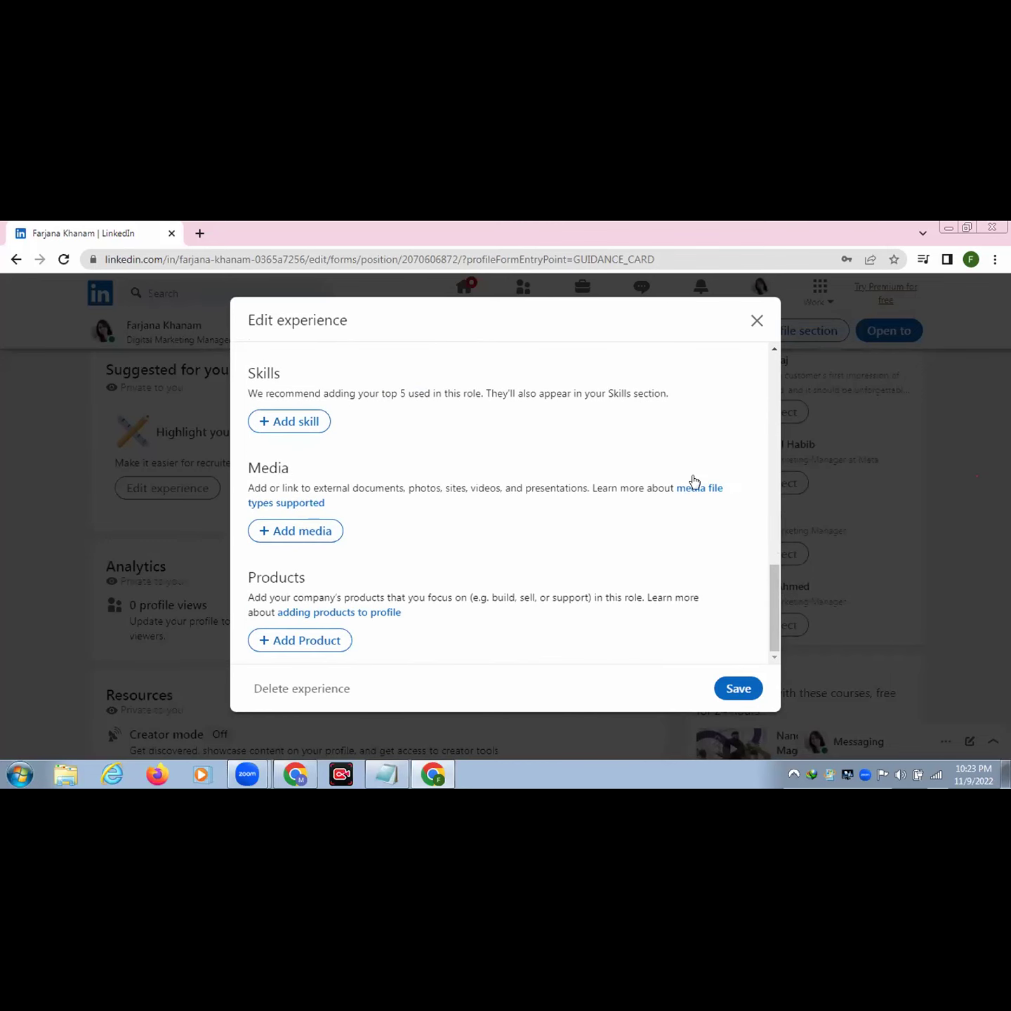
{"action": "left_click", "coordinate": [305, 424]}
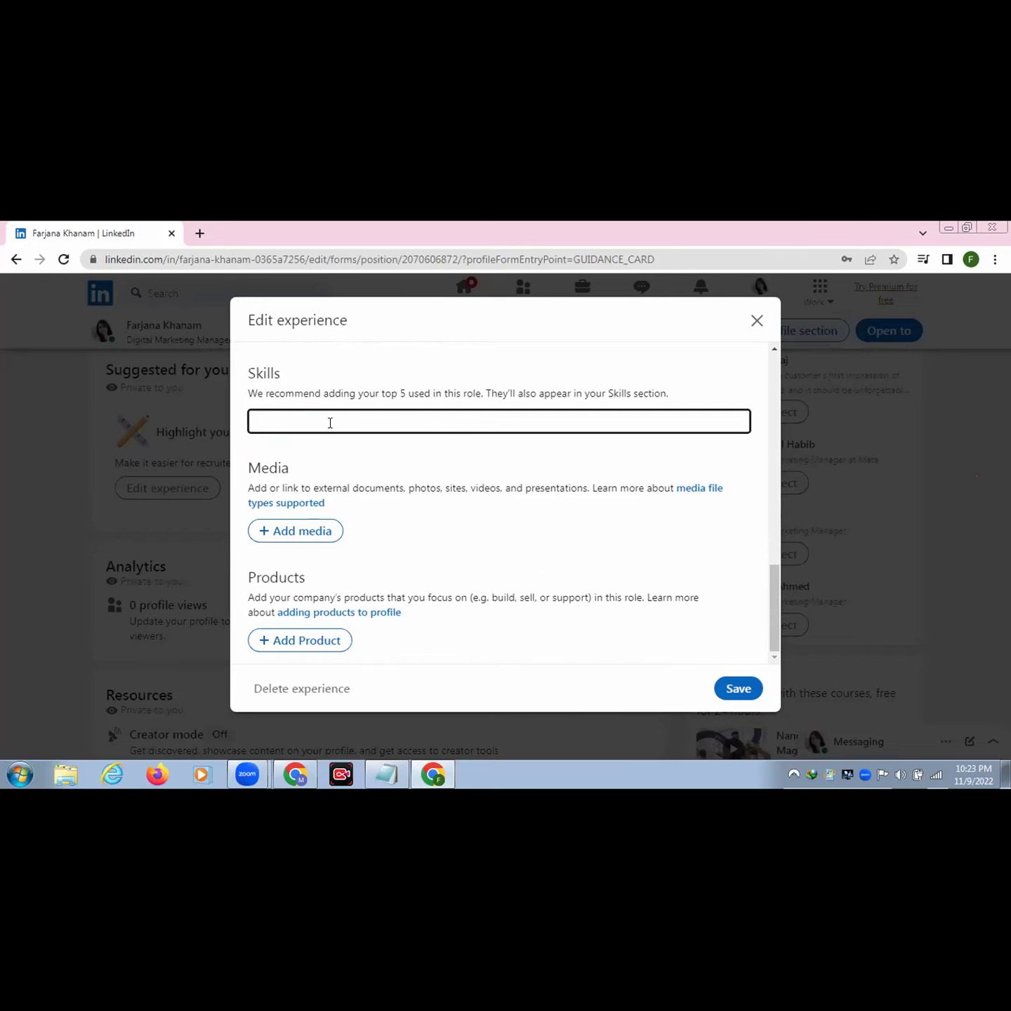
{"action": "type", "text": "Diga"}
{"action": "key", "text": "BackSpace"}
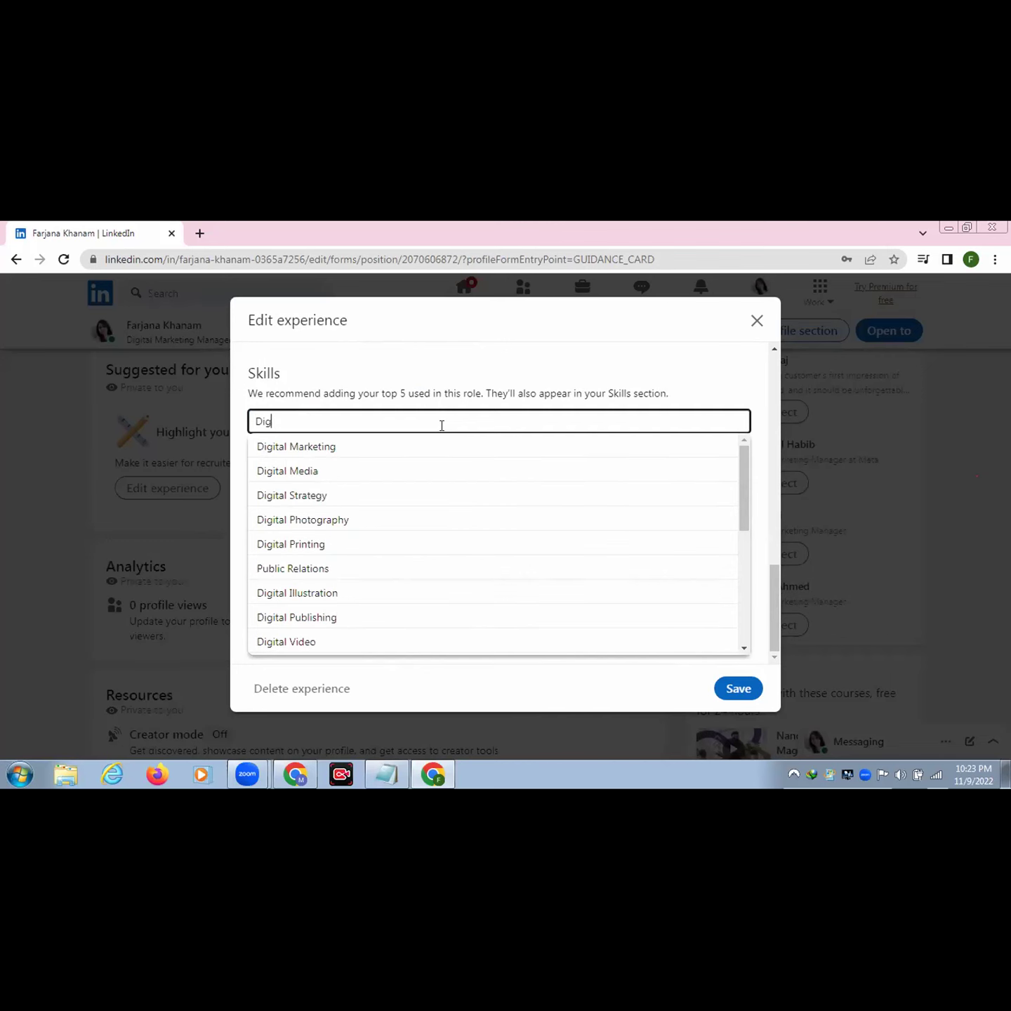
{"action": "left_click", "coordinate": [344, 446]}
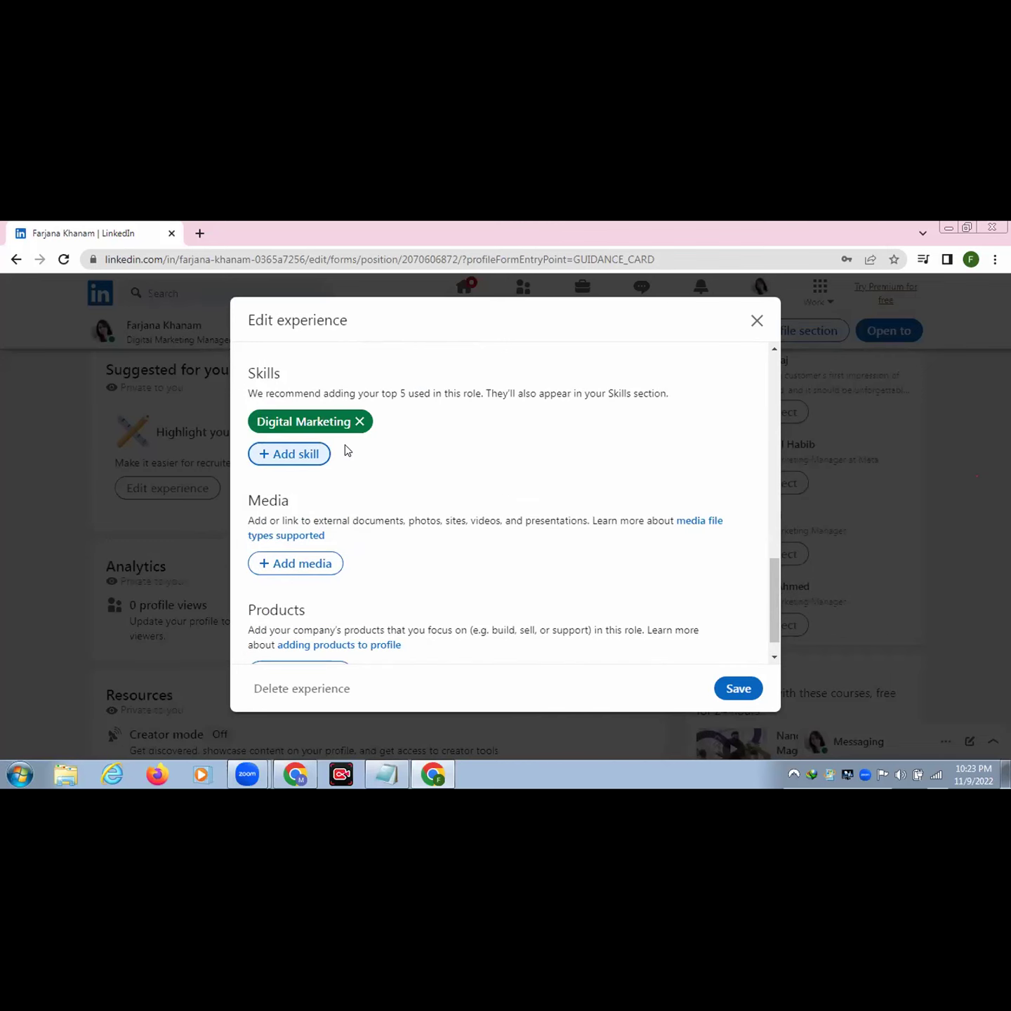
{"action": "left_click", "coordinate": [297, 457]}
{"action": "type", "text": "Social"}
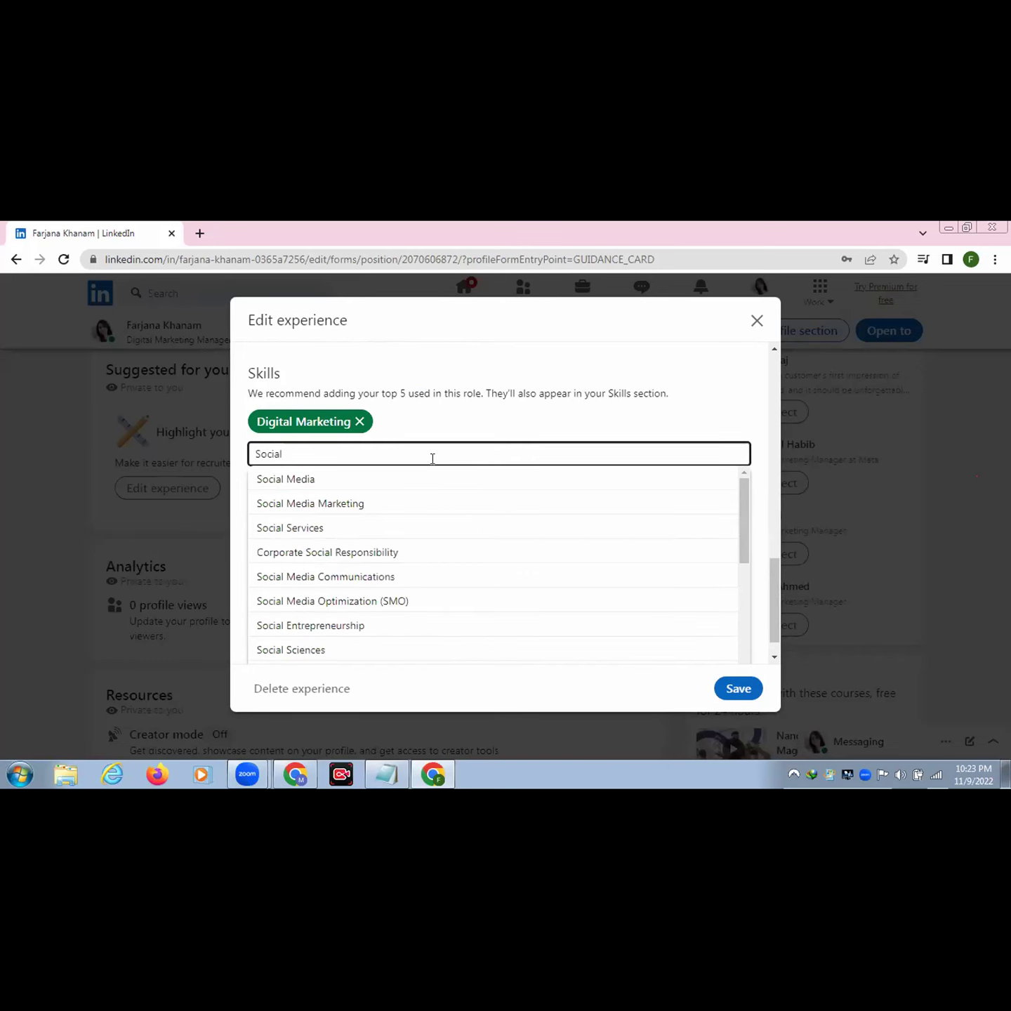
{"action": "left_click", "coordinate": [354, 503]}
Search the skill suggestions for "Social Me" and add Social Media Advertising to the role's skills.
{"action": "left_click", "coordinate": [304, 457]}
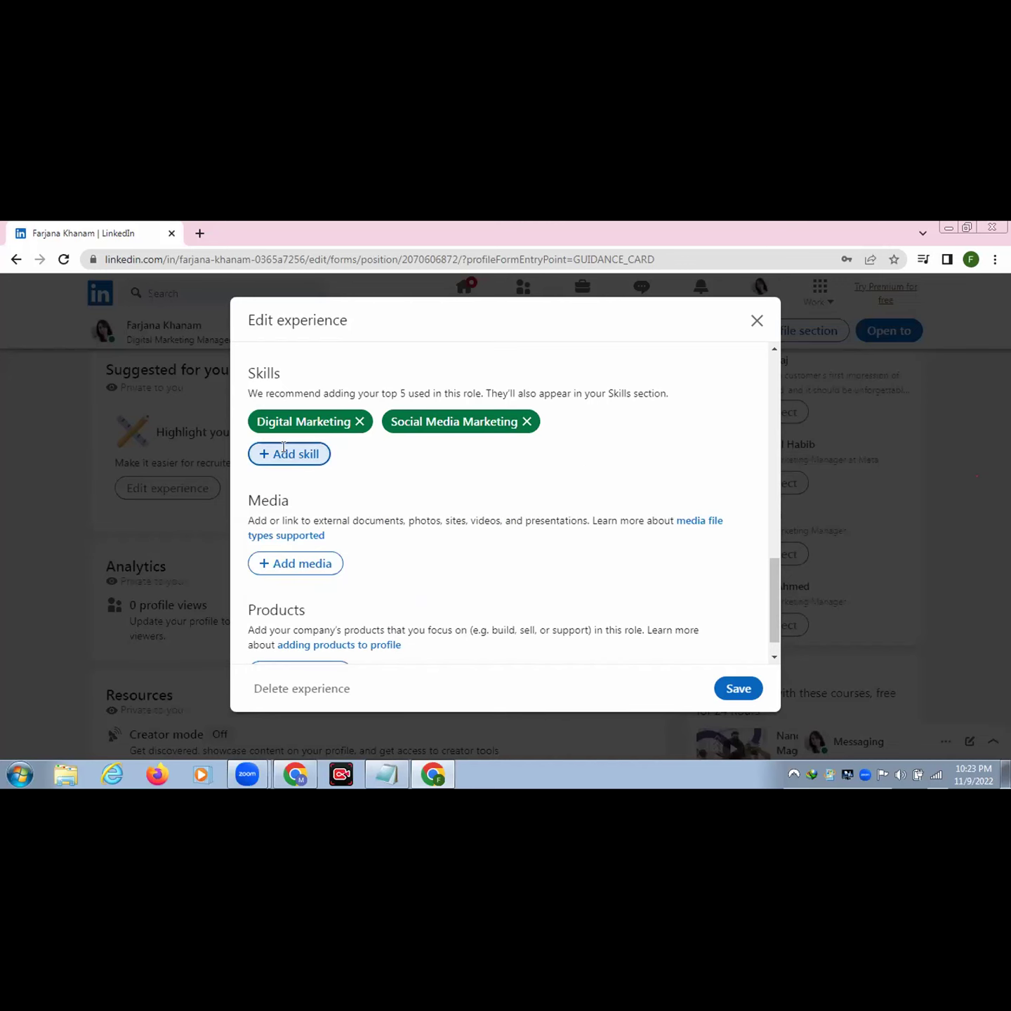
{"action": "type", "text": "S"}
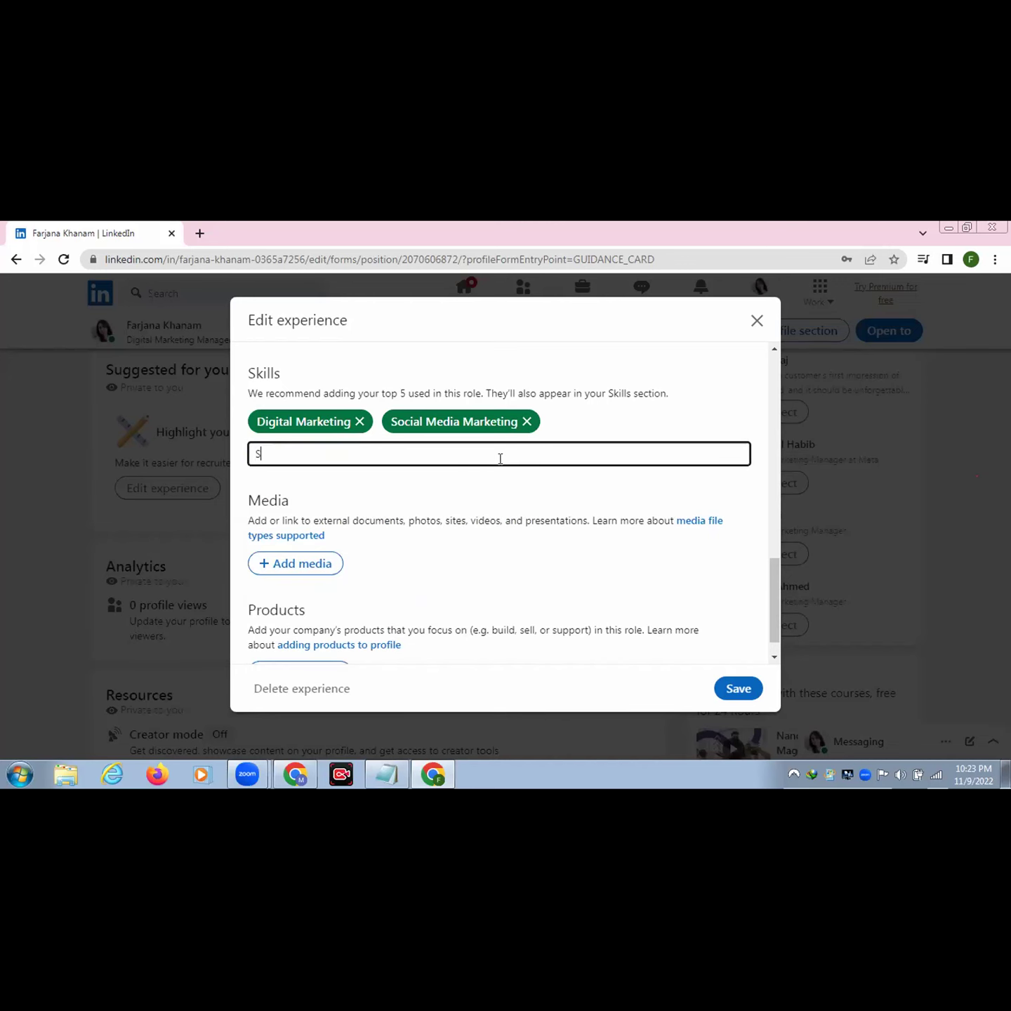
{"action": "type", "text": "ocial"}
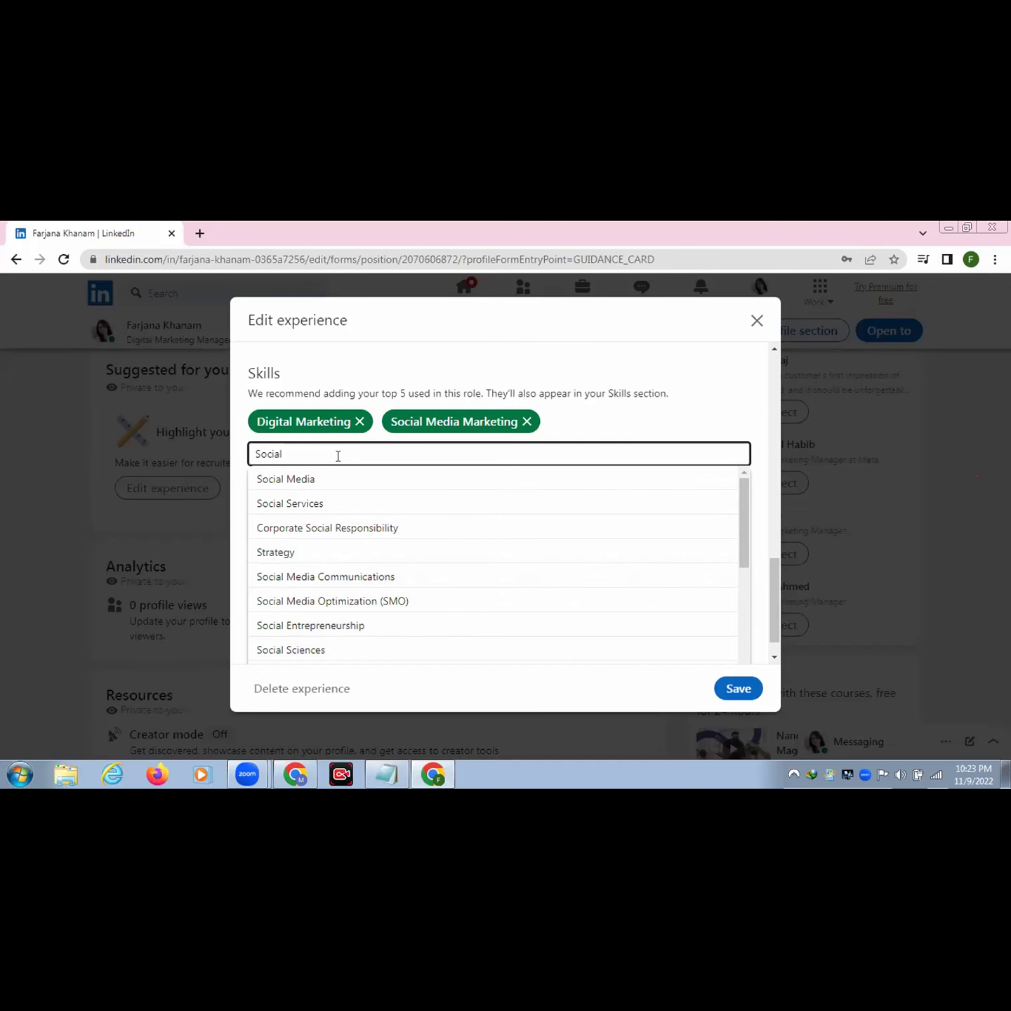
{"action": "type", "text": "Me"}
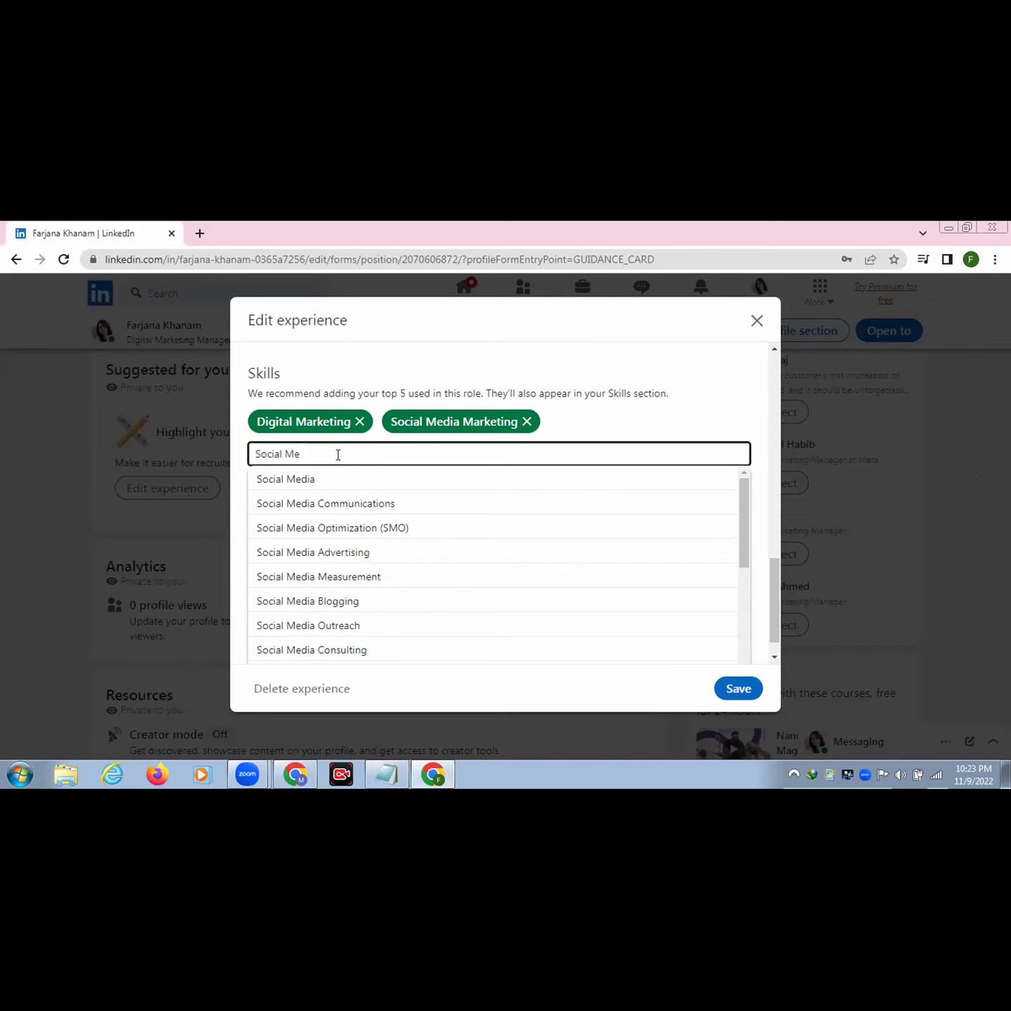
{"action": "left_click", "coordinate": [318, 552]}
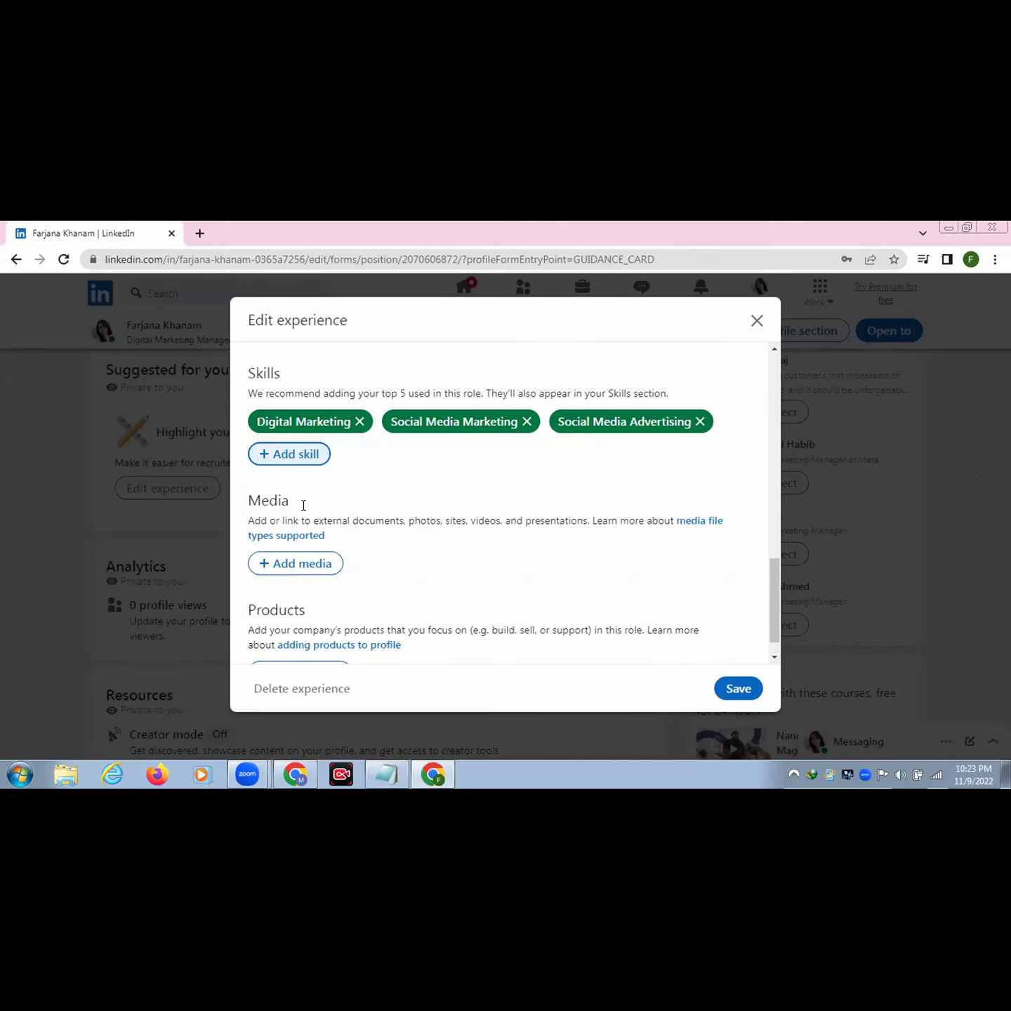
Add Lead Generation to the role's skills and start another skill entry.
{"action": "left_click", "coordinate": [285, 453]}
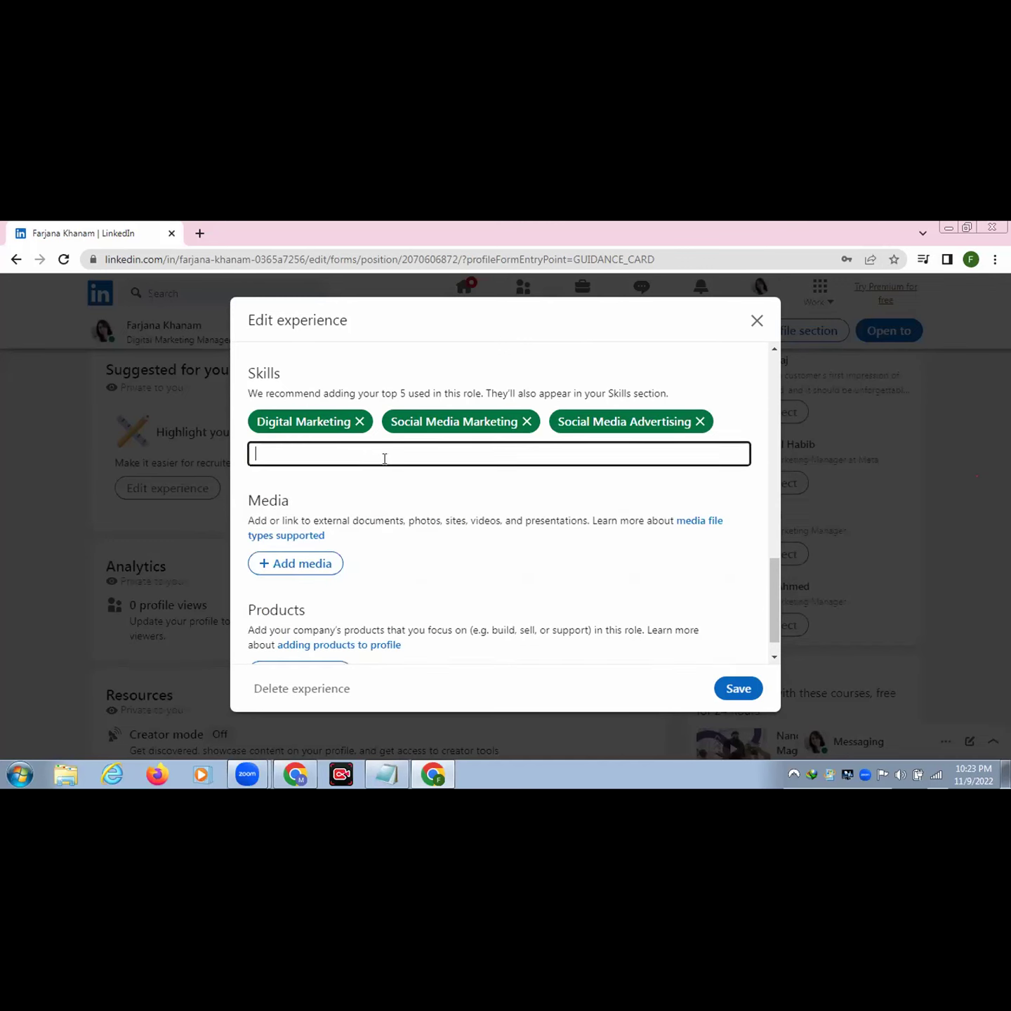
{"action": "type", "text": "Lead"}
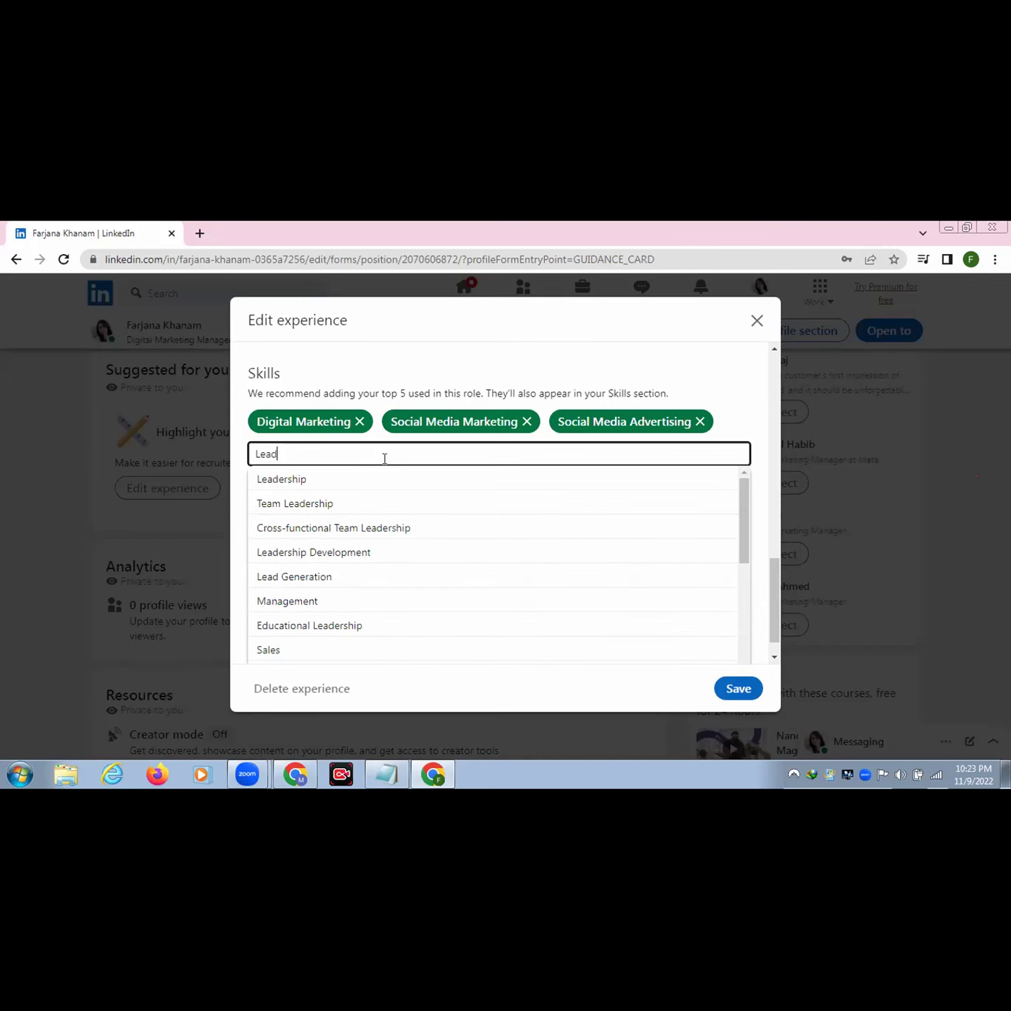
{"action": "left_click", "coordinate": [338, 576]}
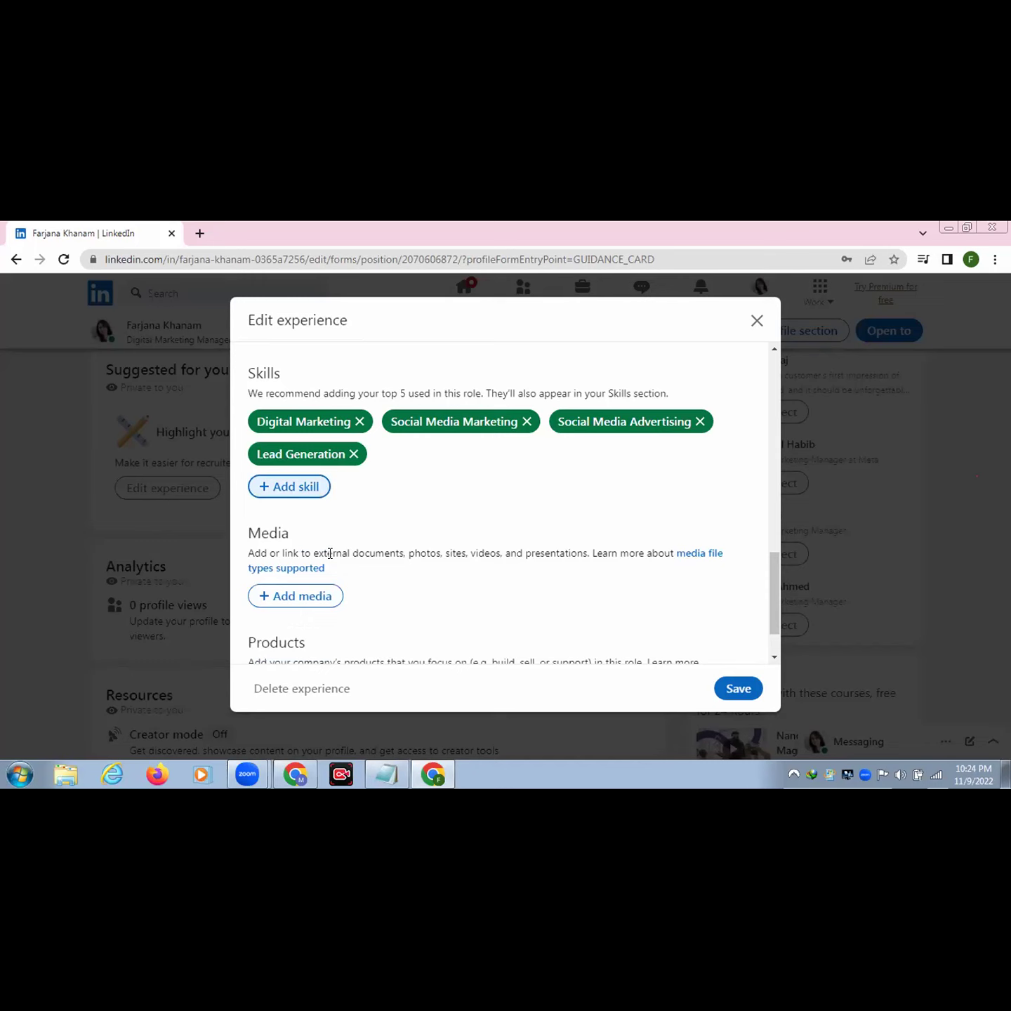
{"action": "left_click", "coordinate": [281, 484]}
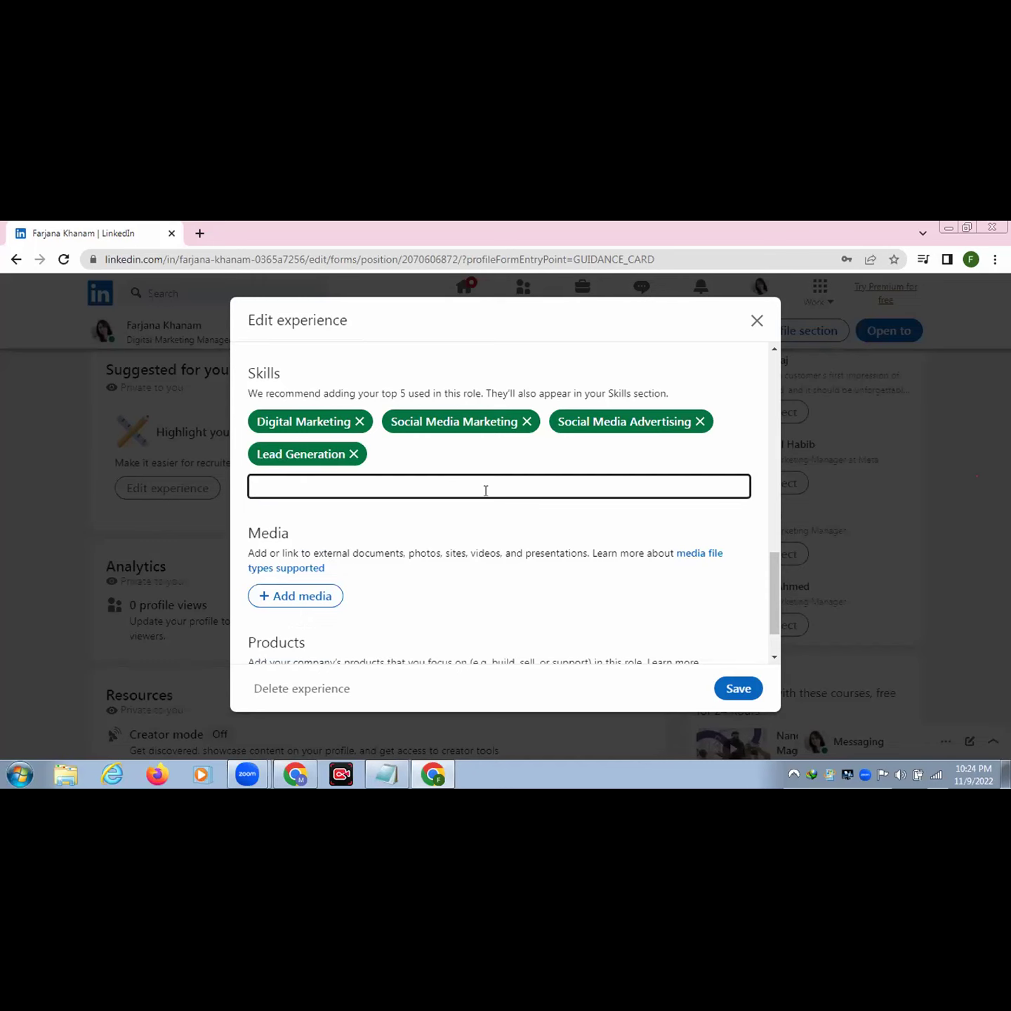
{"action": "type", "text": "B2"}
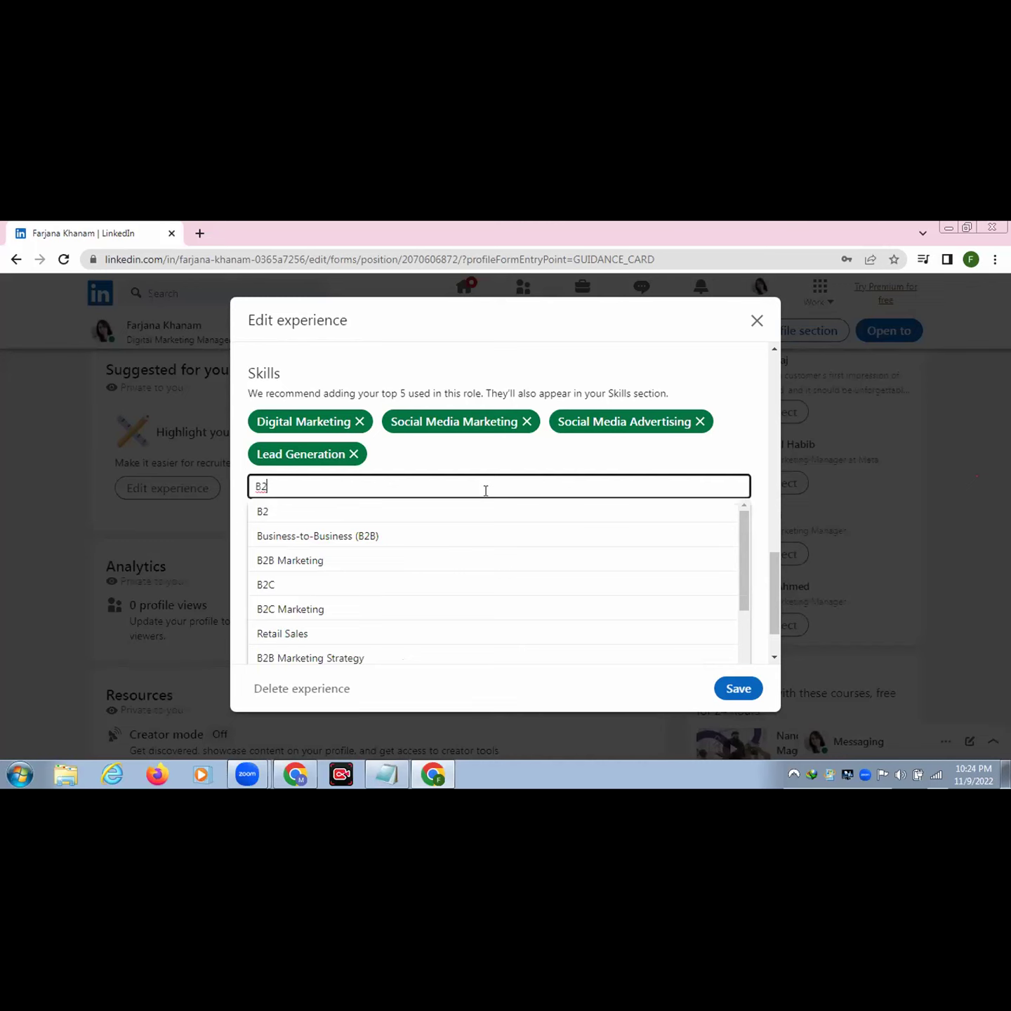
{"action": "type", "text": "b"}
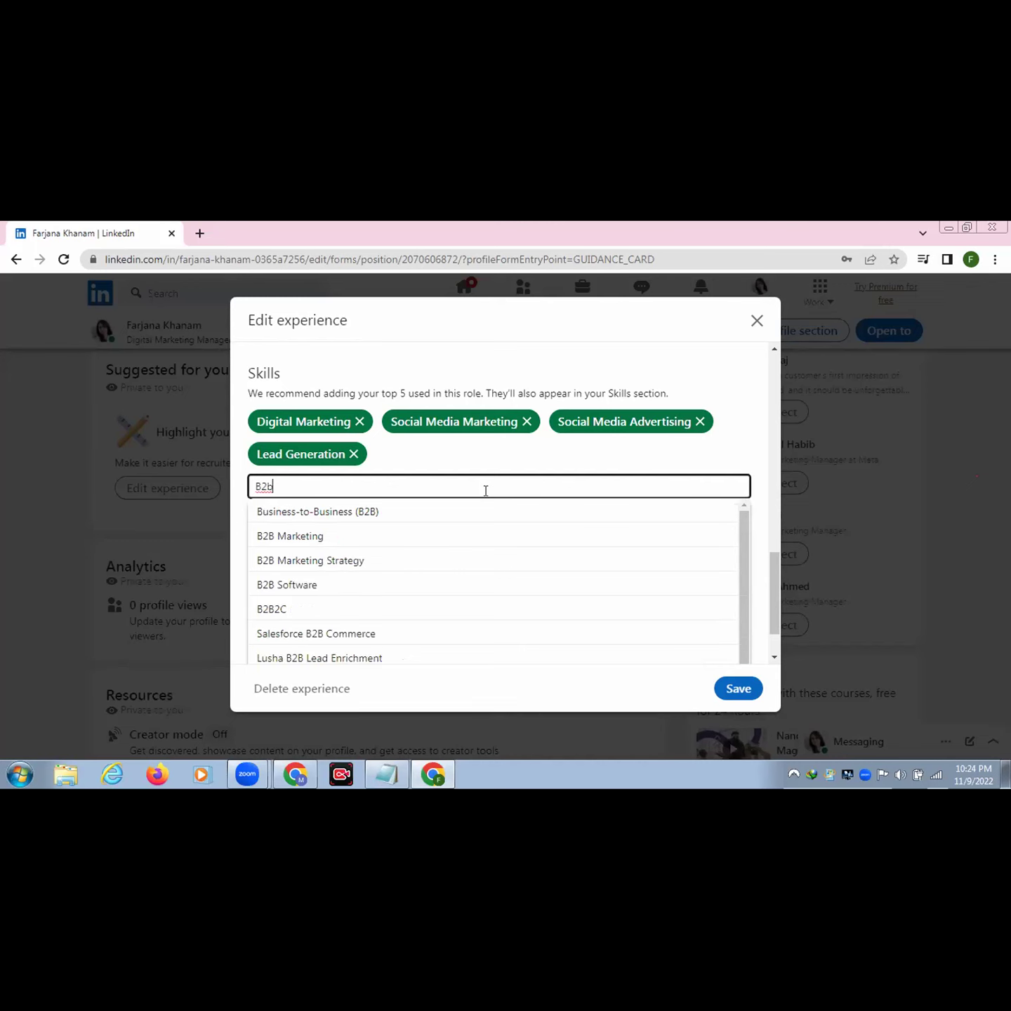
{"action": "type", "text": " la"}
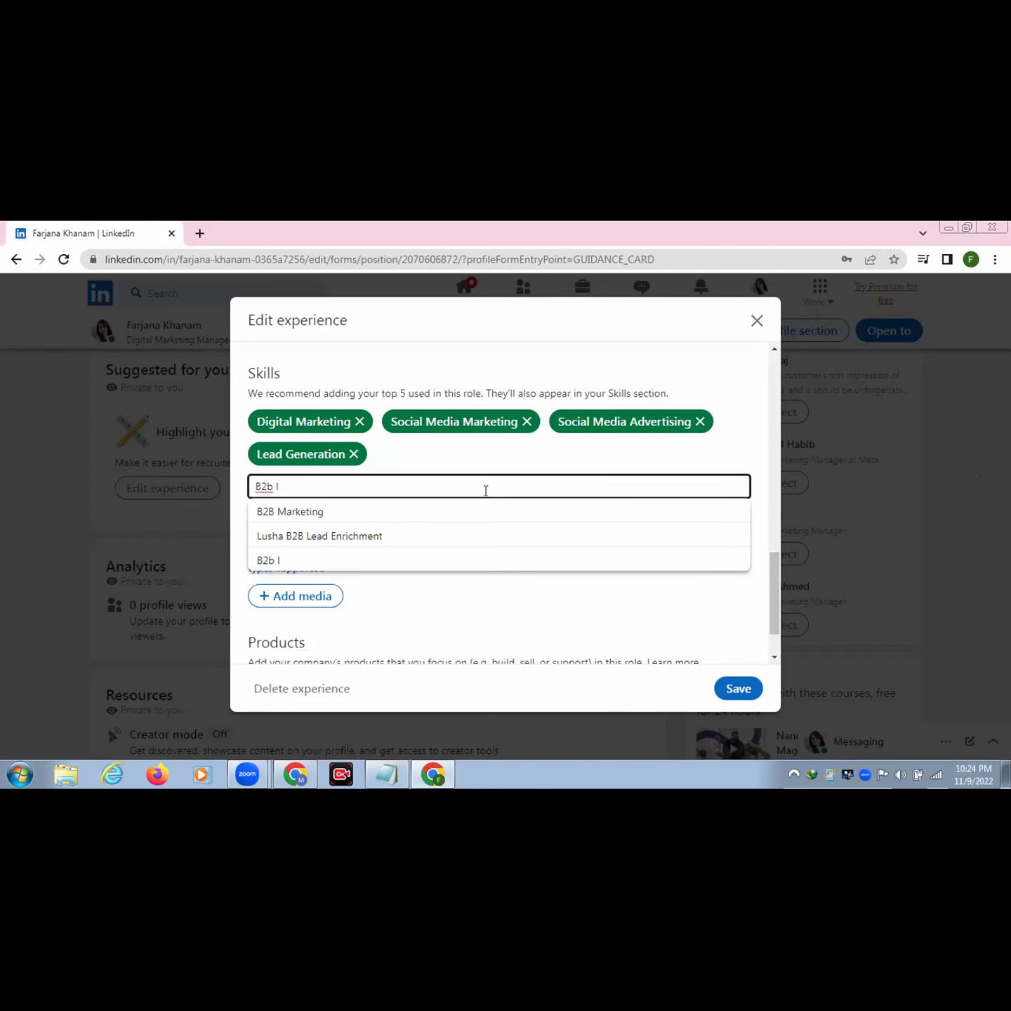
{"action": "type", "text": "ad"}
{"action": "left_click_drag", "start_coordinate": [316, 484], "coordinate": [263, 470]}
{"action": "key", "text": "BackSpace"}
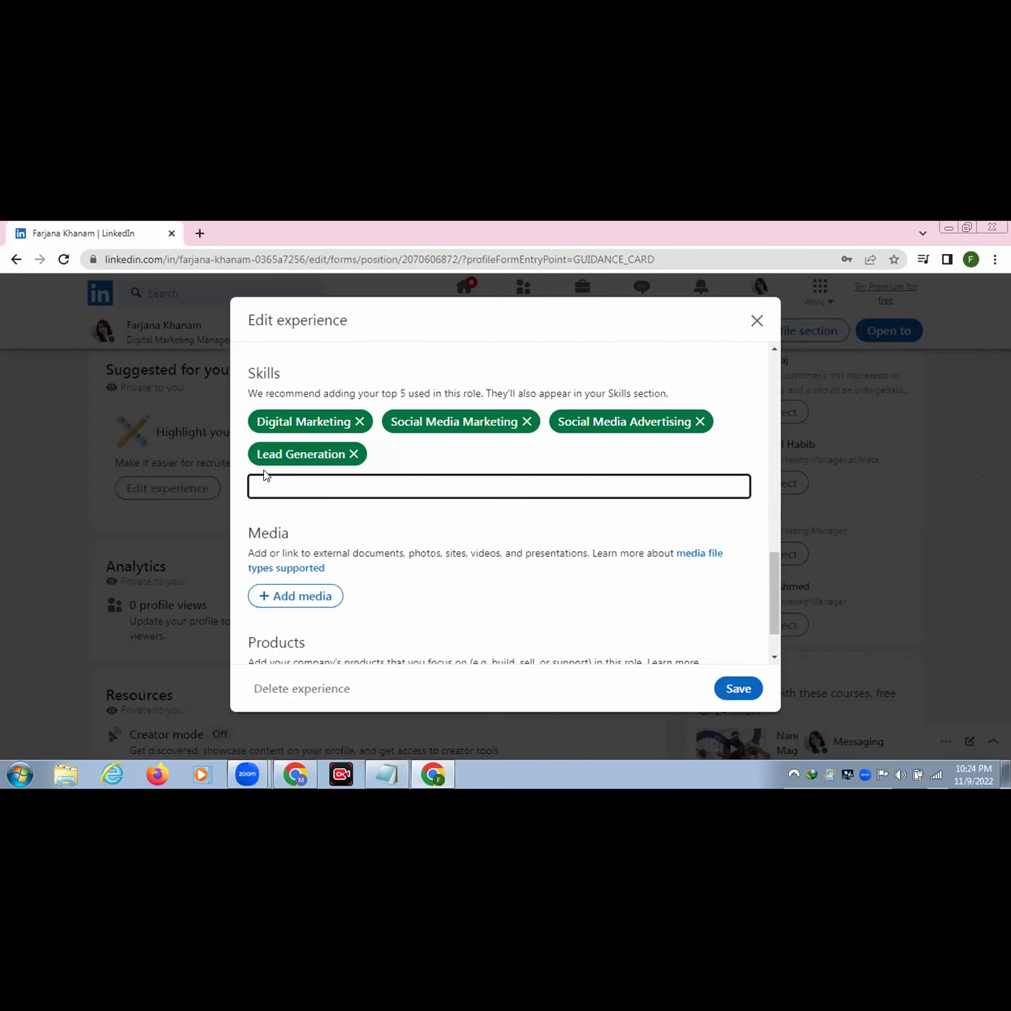
Add Search as the role's fifth skill, then save the experience and dismiss its notification.
{"action": "type", "text": "Search"}
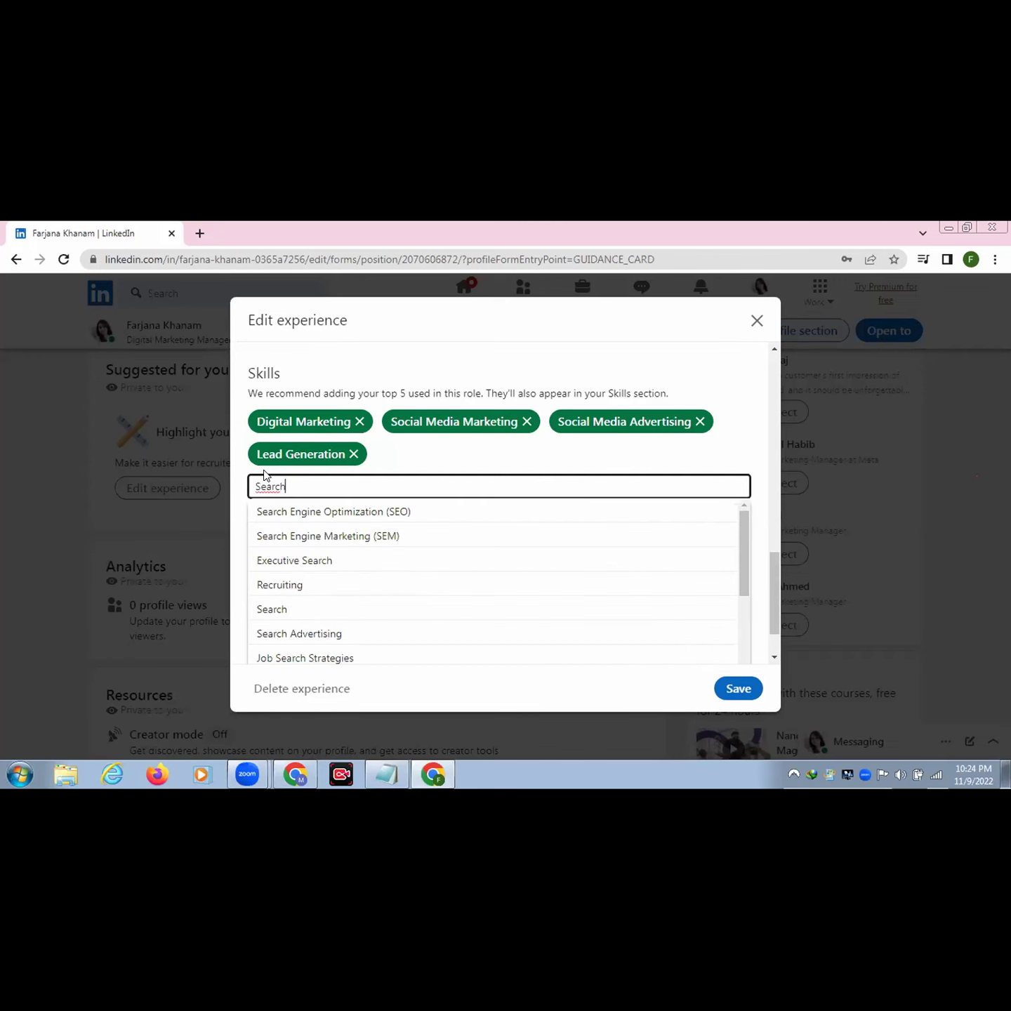
{"action": "key", "text": "Return"}
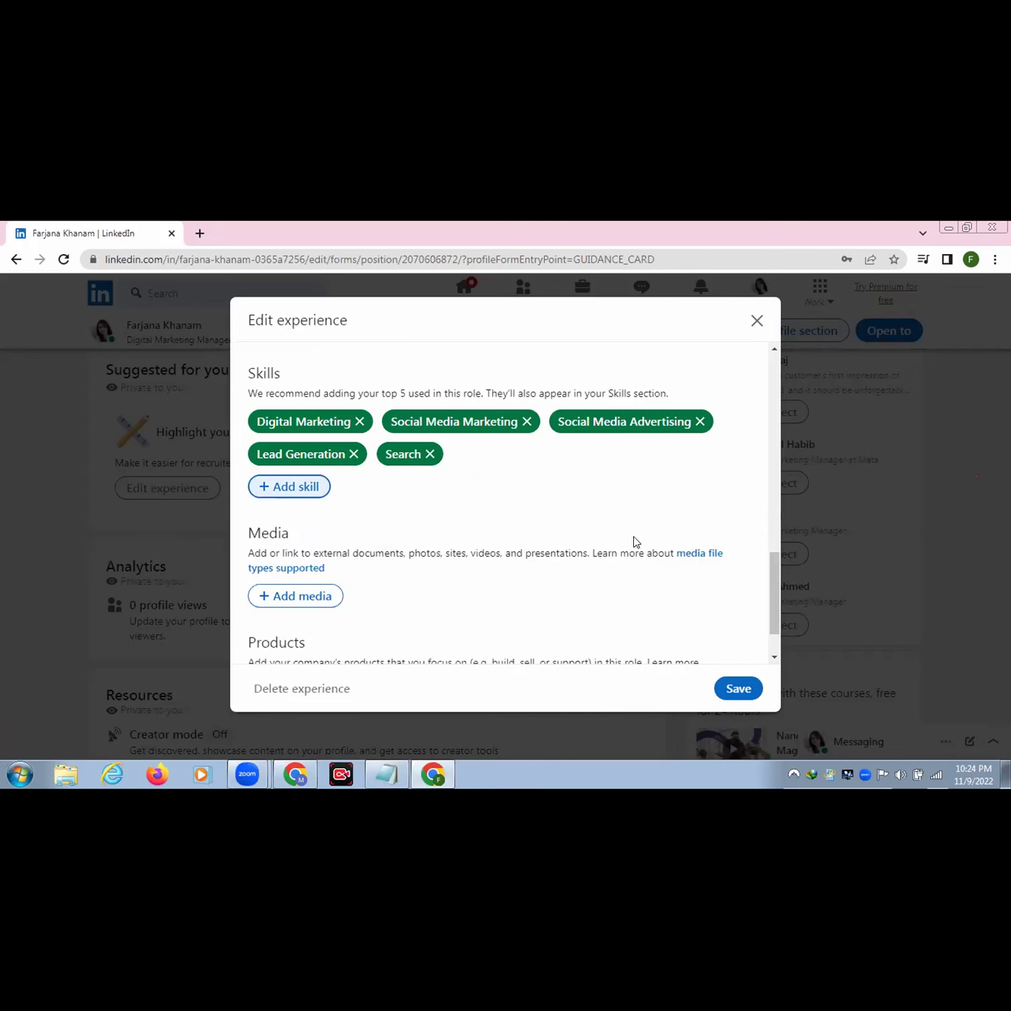
{"action": "scroll", "coordinate": [775, 610], "scroll_direction": "down", "scroll_amount": 1}
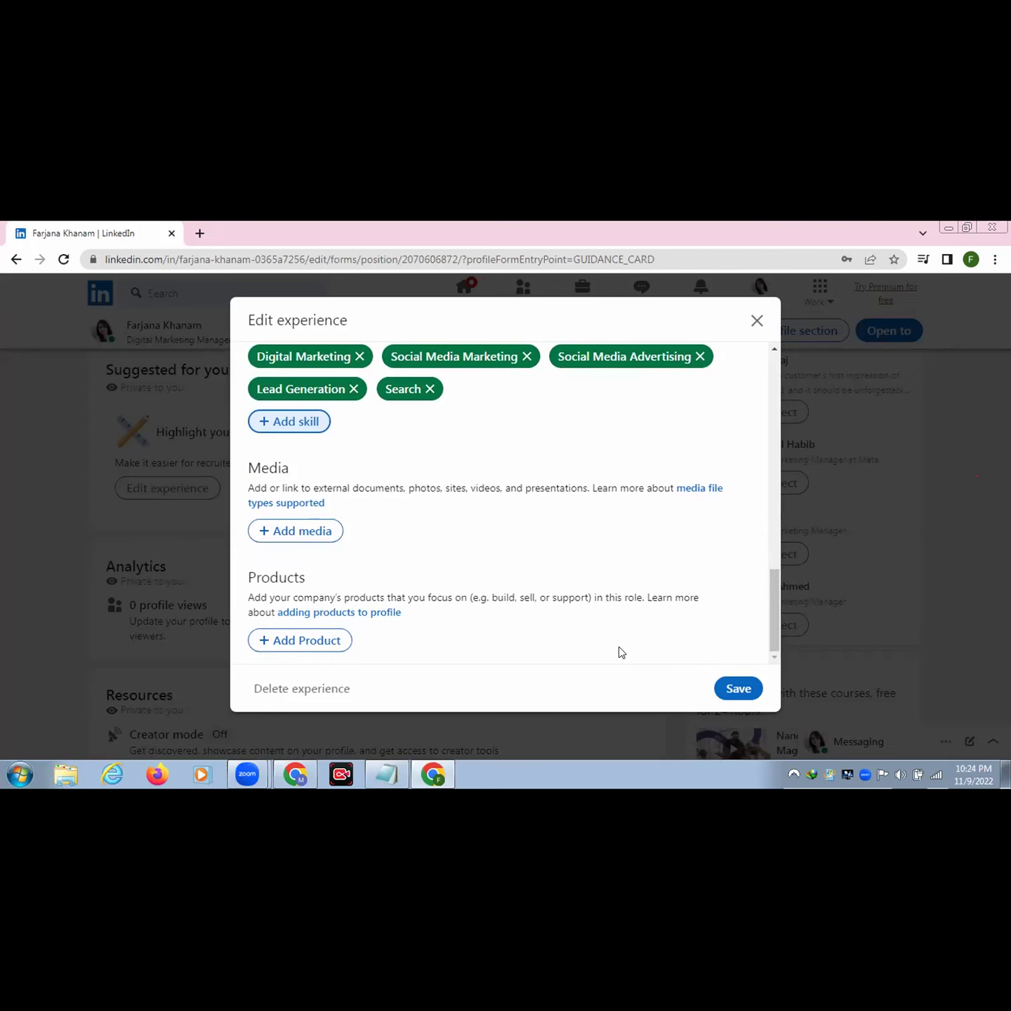
{"action": "left_click", "coordinate": [731, 685]}
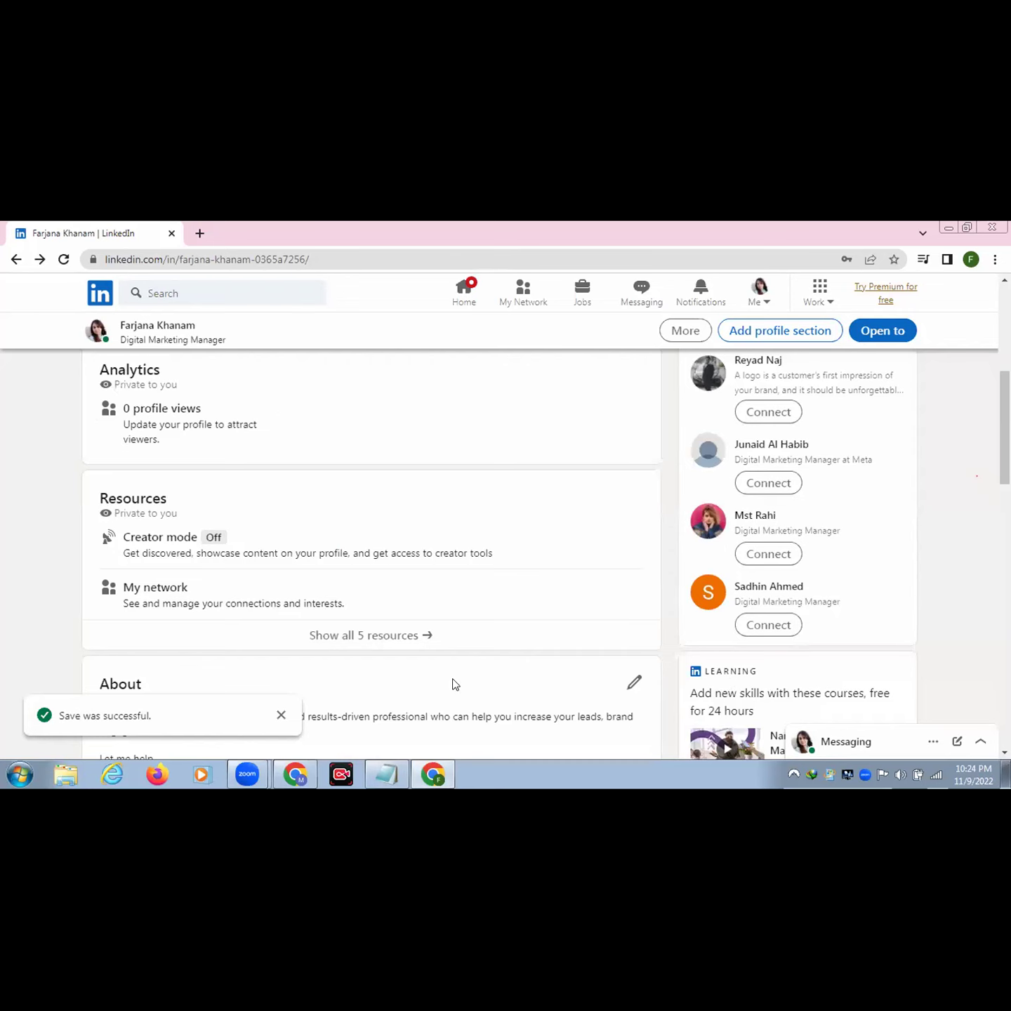
{"action": "left_click", "coordinate": [280, 715]}
Review the profile's intro, About, Activity, Experience and Education sections.
{"action": "scroll", "coordinate": [469, 582], "scroll_direction": "up", "scroll_amount": 4}
{"action": "scroll", "coordinate": [470, 584], "scroll_direction": "up", "scroll_amount": 1}
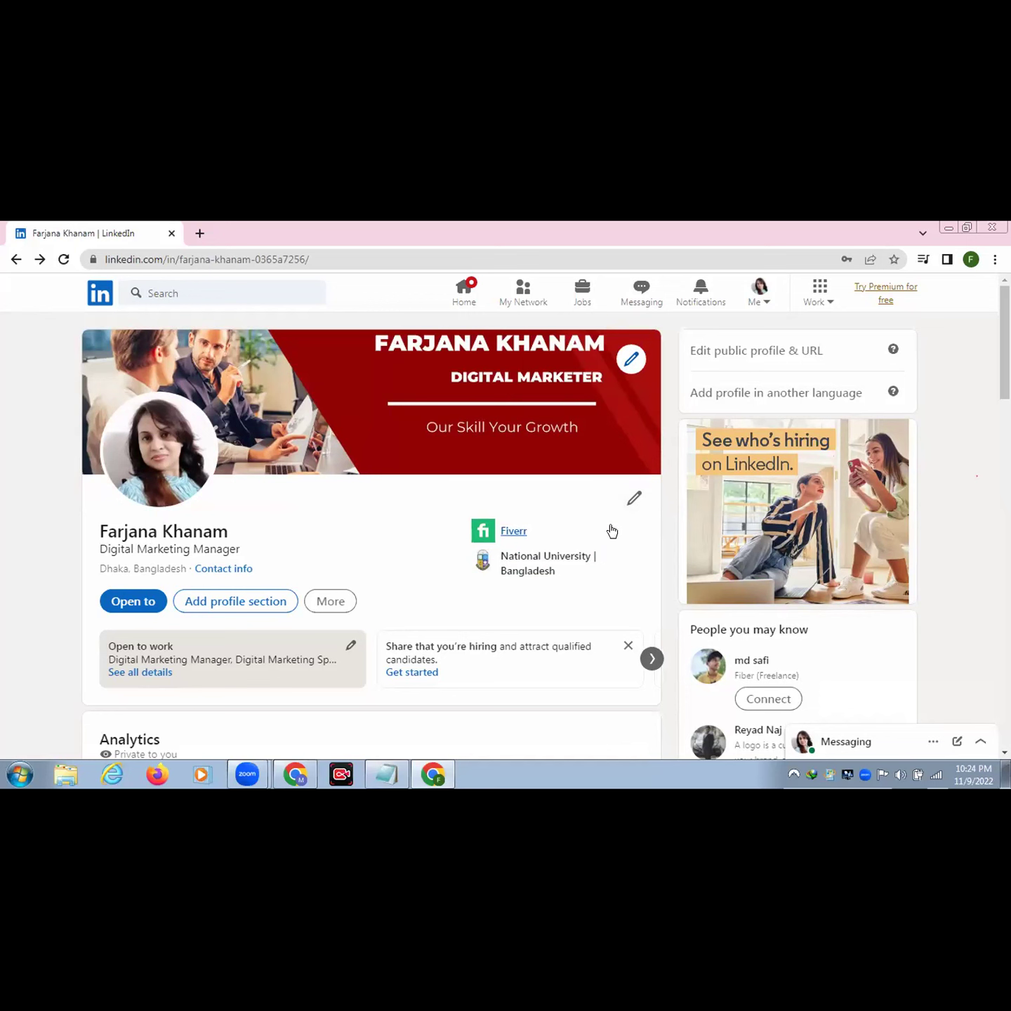
{"action": "scroll", "coordinate": [611, 528], "scroll_direction": "down", "scroll_amount": 3}
{"action": "scroll", "coordinate": [613, 530], "scroll_direction": "down", "scroll_amount": 2}
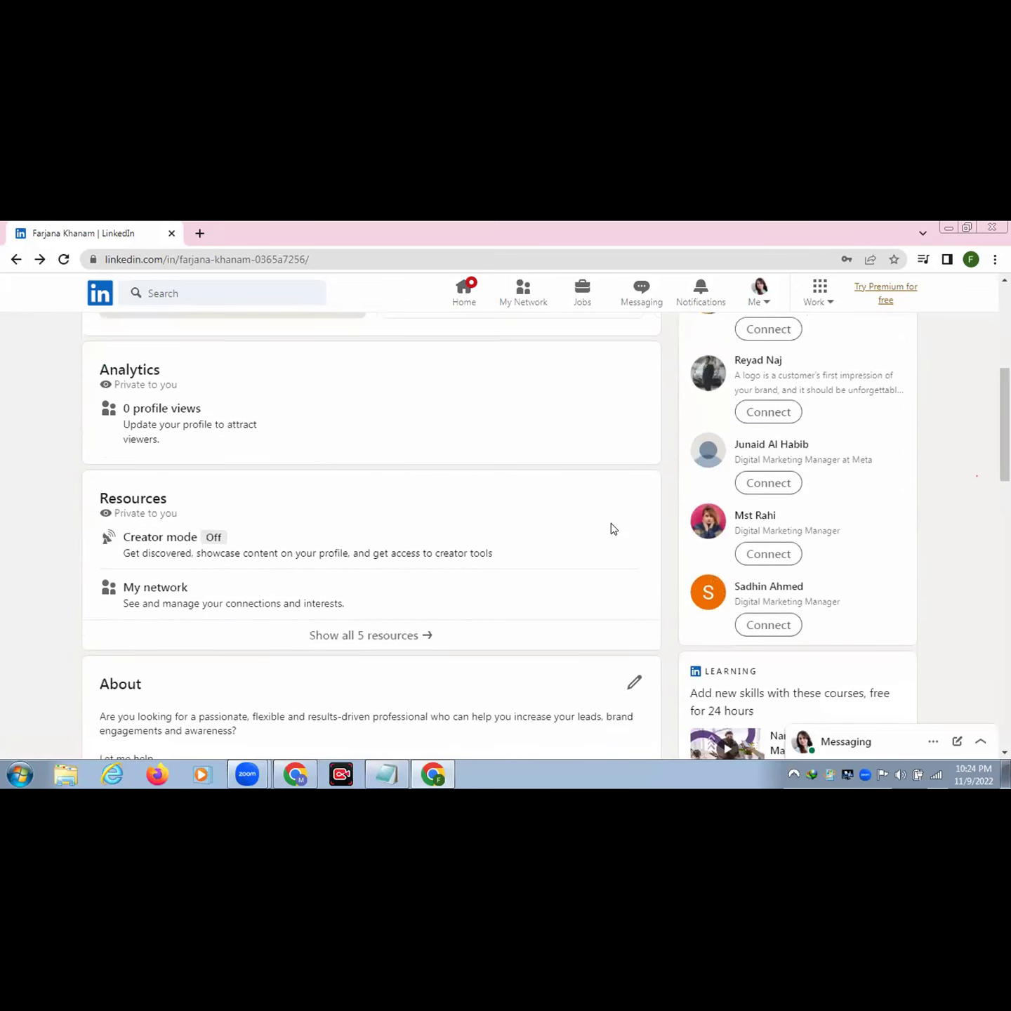
{"action": "scroll", "coordinate": [611, 528], "scroll_direction": "down", "scroll_amount": 1}
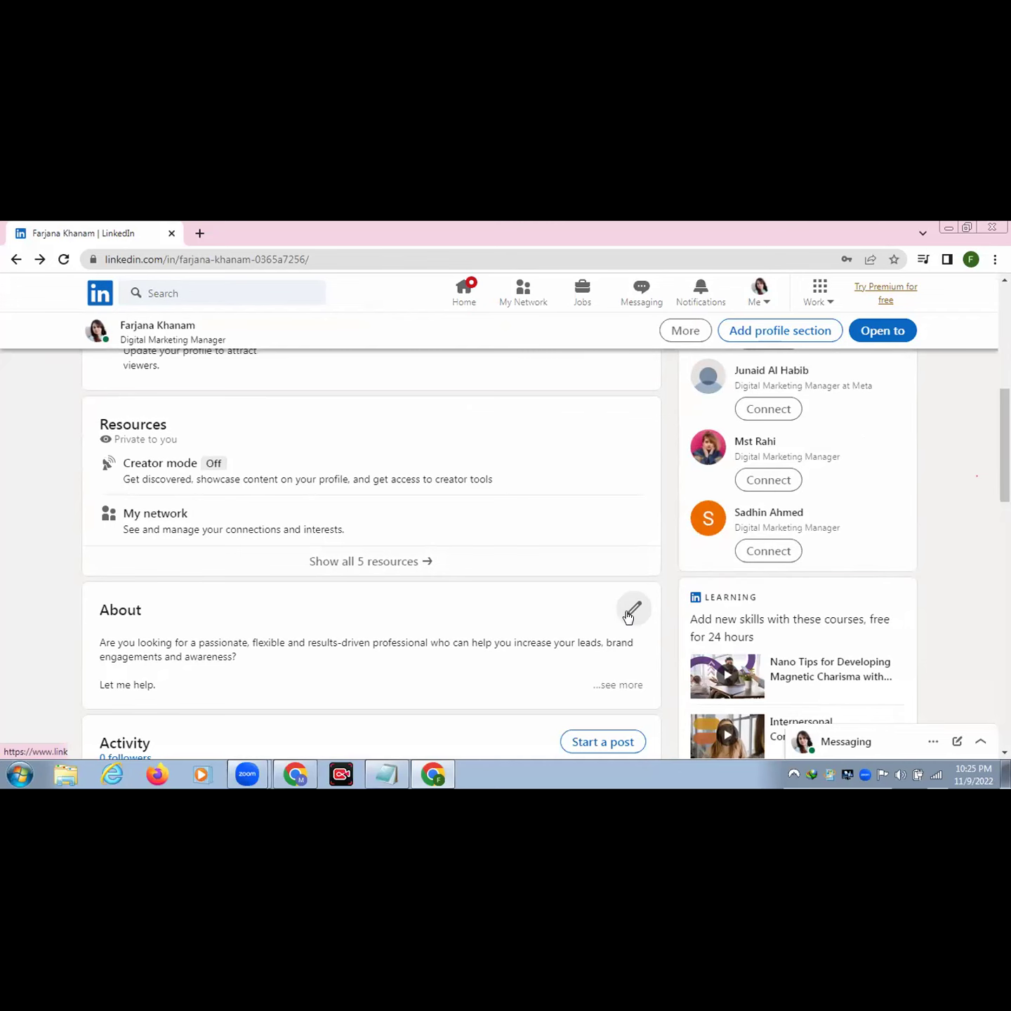
{"action": "scroll", "coordinate": [629, 616], "scroll_direction": "down", "scroll_amount": 5}
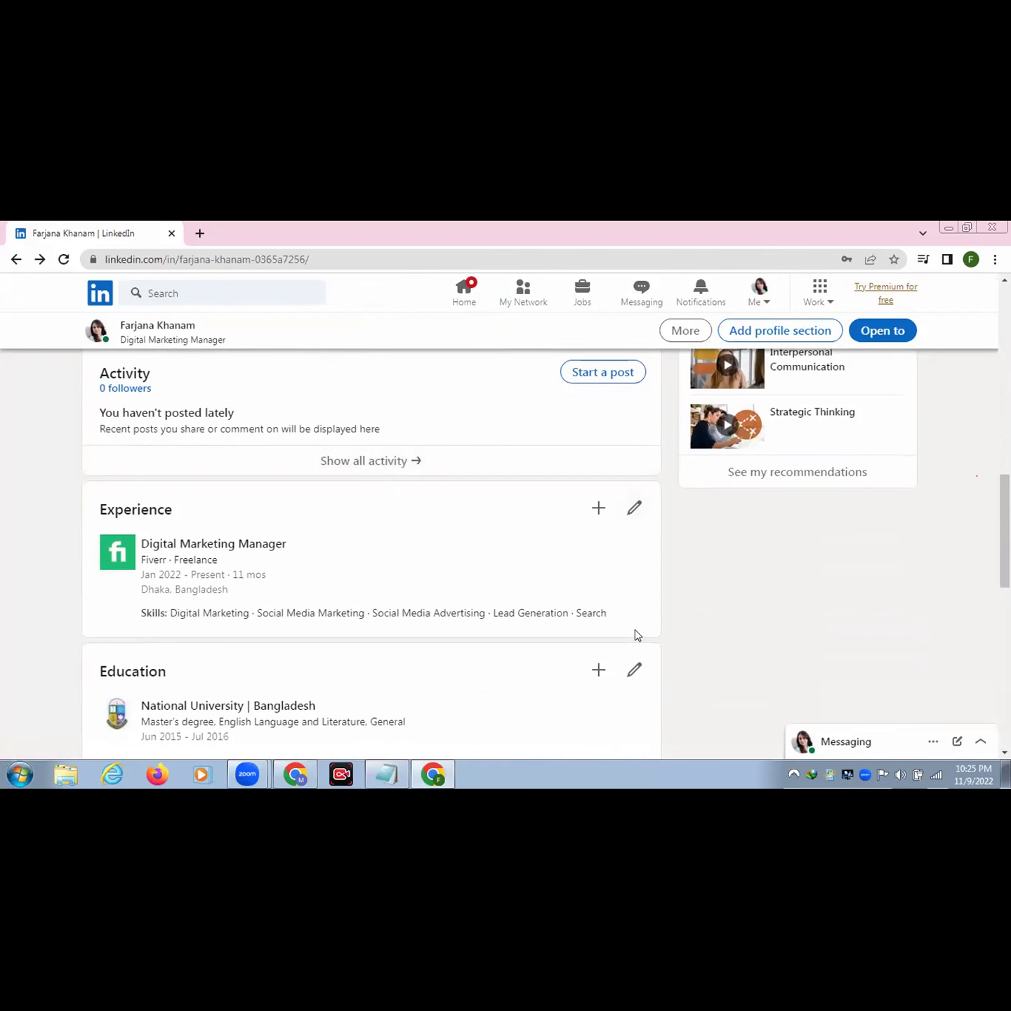
{"action": "scroll", "coordinate": [623, 597], "scroll_direction": "up", "scroll_amount": 11}
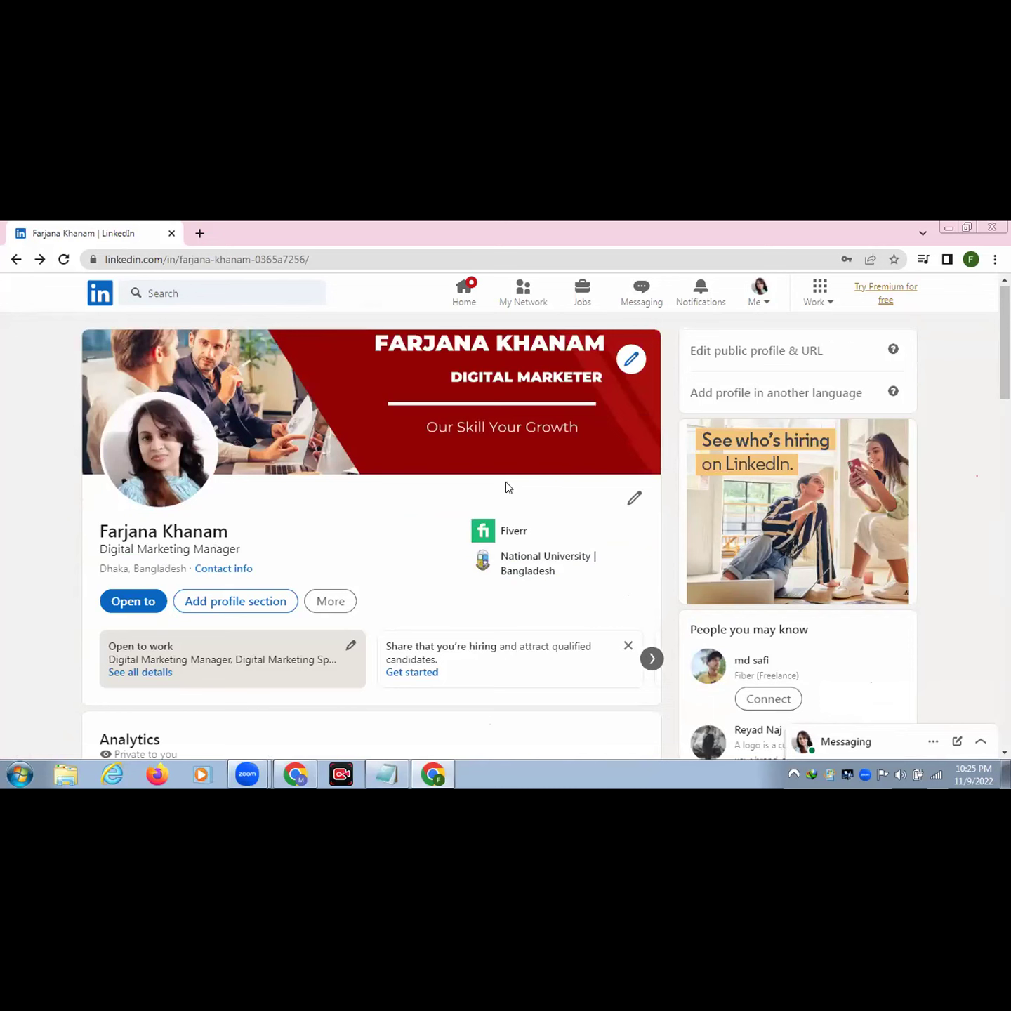
Change the profile headline to "Digital Marketing Manager | Social Media Manager | Lead Generator | SEO" and save the intro.
{"action": "left_click", "coordinate": [633, 501]}
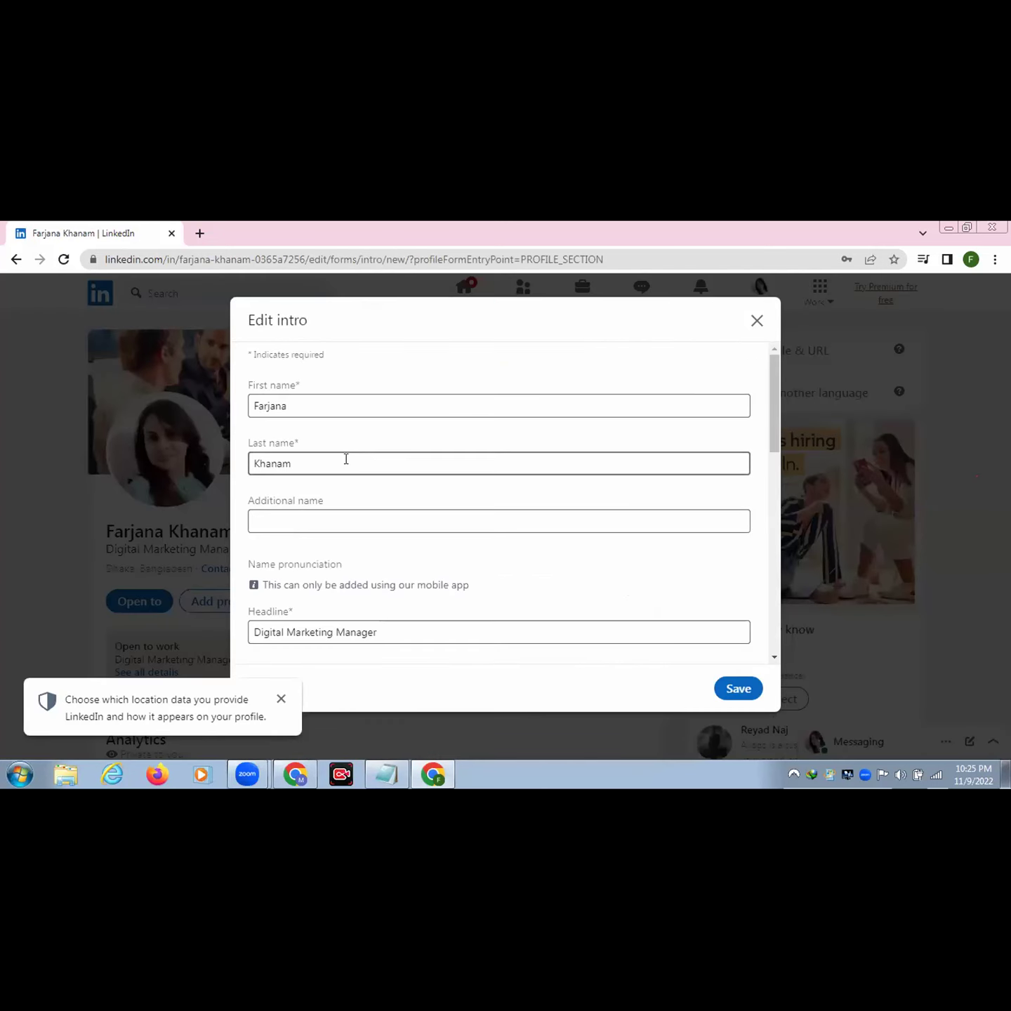
{"action": "scroll", "coordinate": [769, 507], "scroll_direction": "down", "scroll_amount": 2}
{"action": "left_click", "coordinate": [434, 485]}
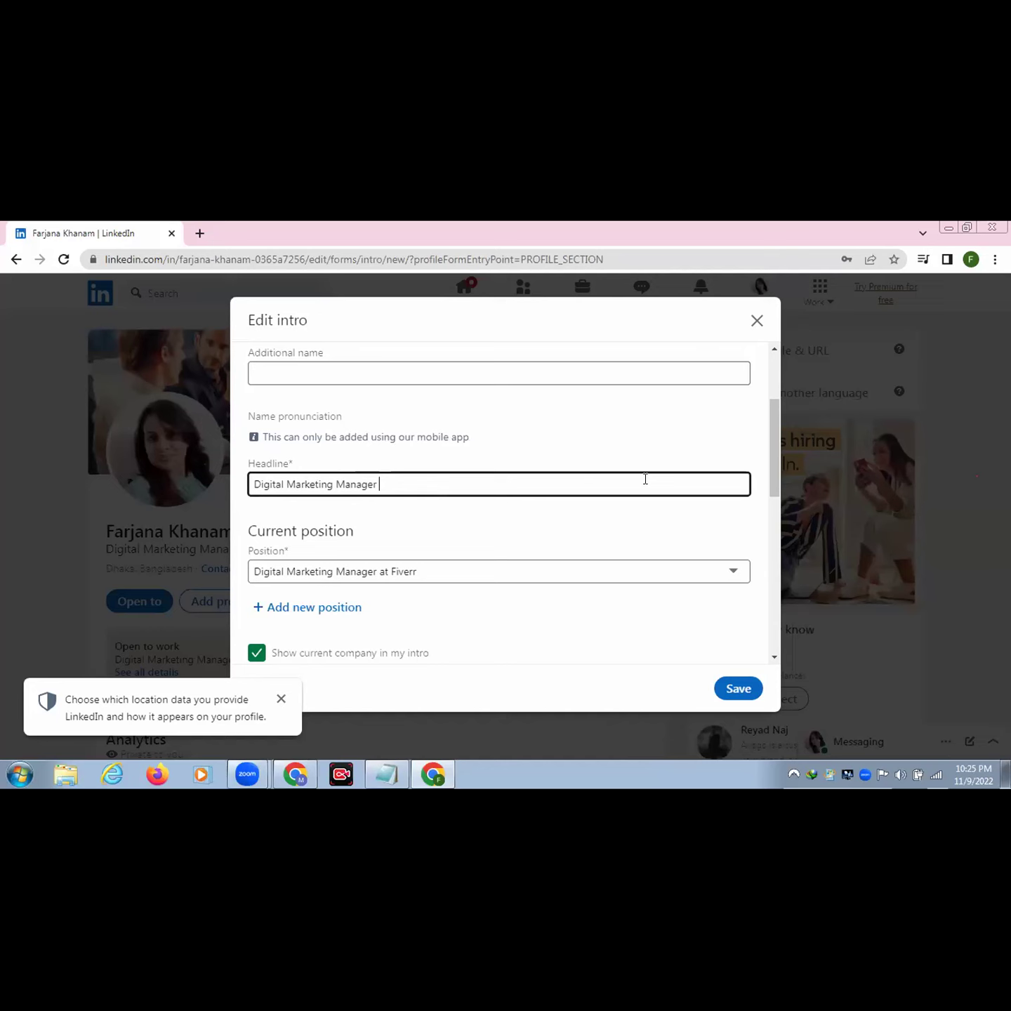
{"action": "type", "text": "| Social Media Manager | Lead "}
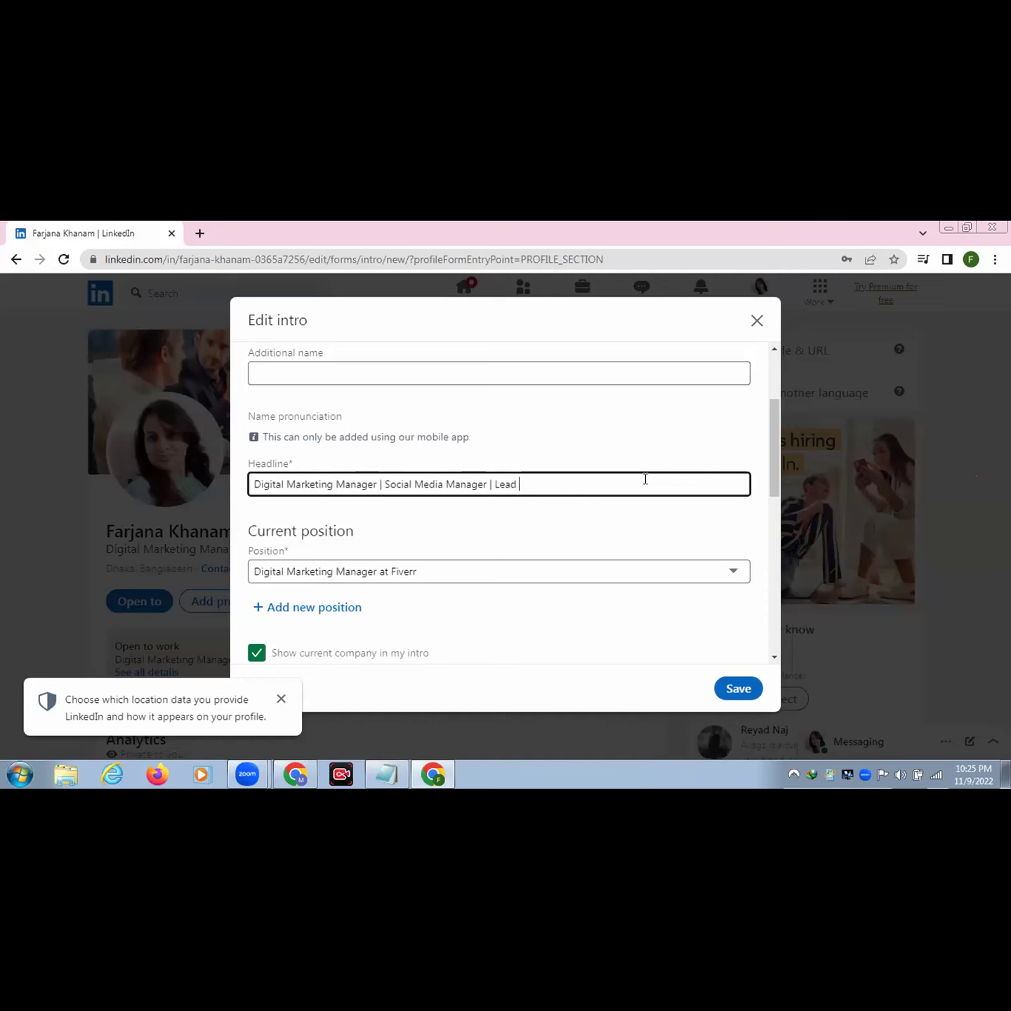
{"action": "type", "text": "Ge"}
{"action": "type", "text": "narator |"}
{"action": "type", "text": "SEO"}
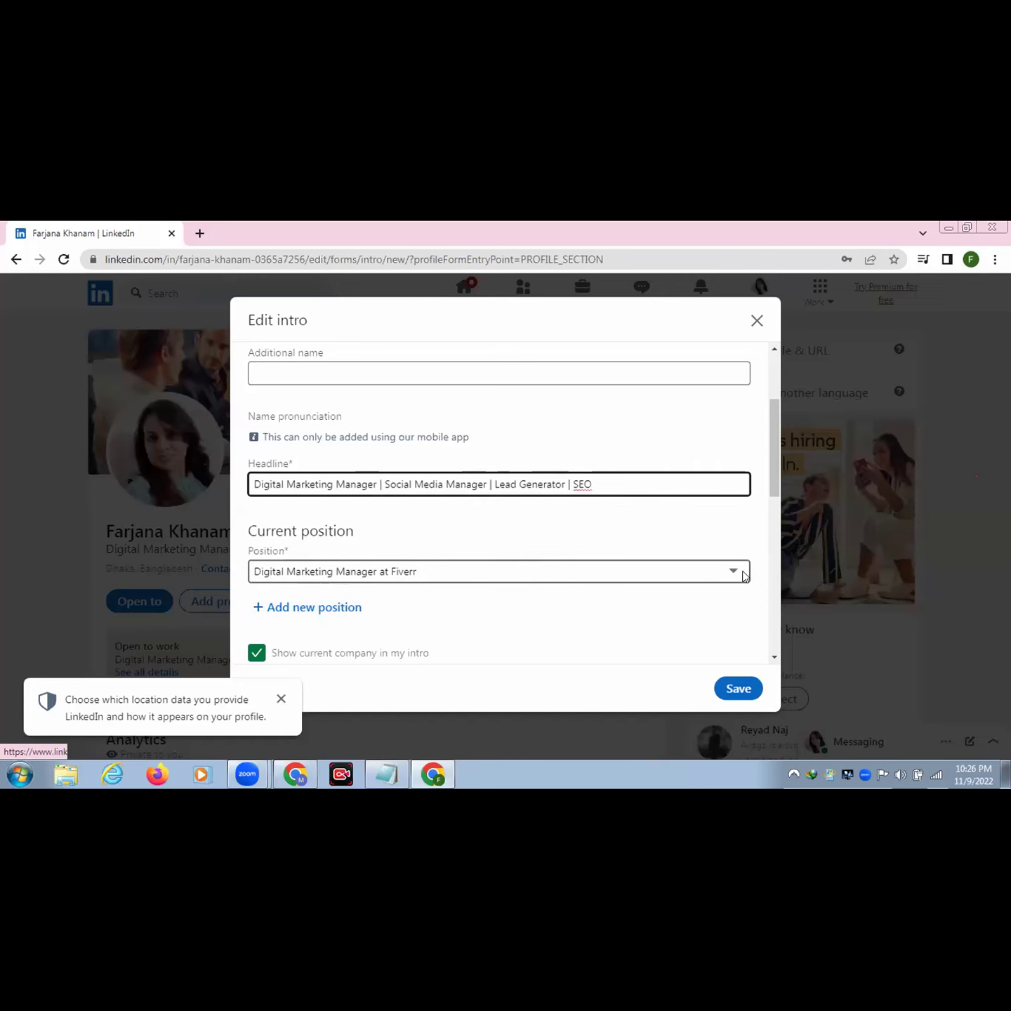
{"action": "scroll", "coordinate": [771, 567], "scroll_direction": "down", "scroll_amount": 3}
{"action": "scroll", "coordinate": [771, 568], "scroll_direction": "down", "scroll_amount": 5}
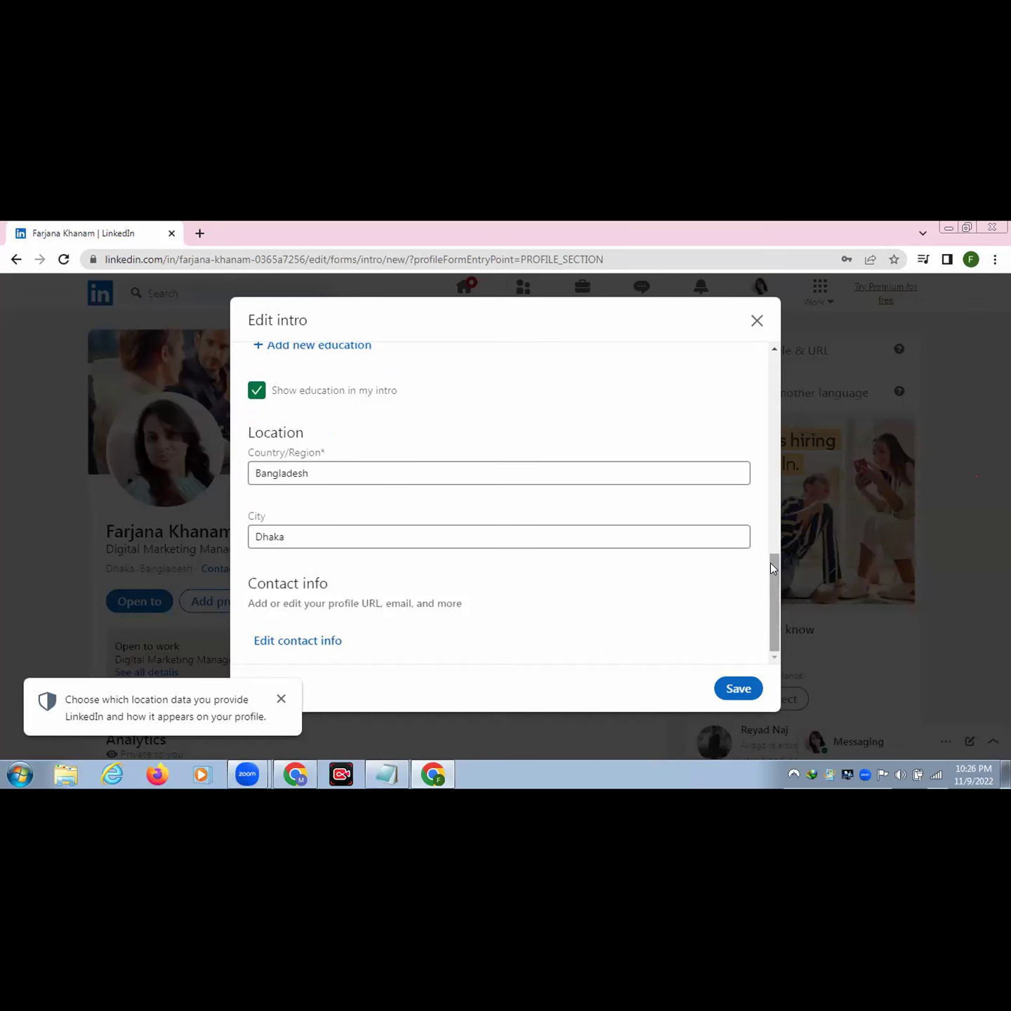
{"action": "left_click", "coordinate": [738, 687]}
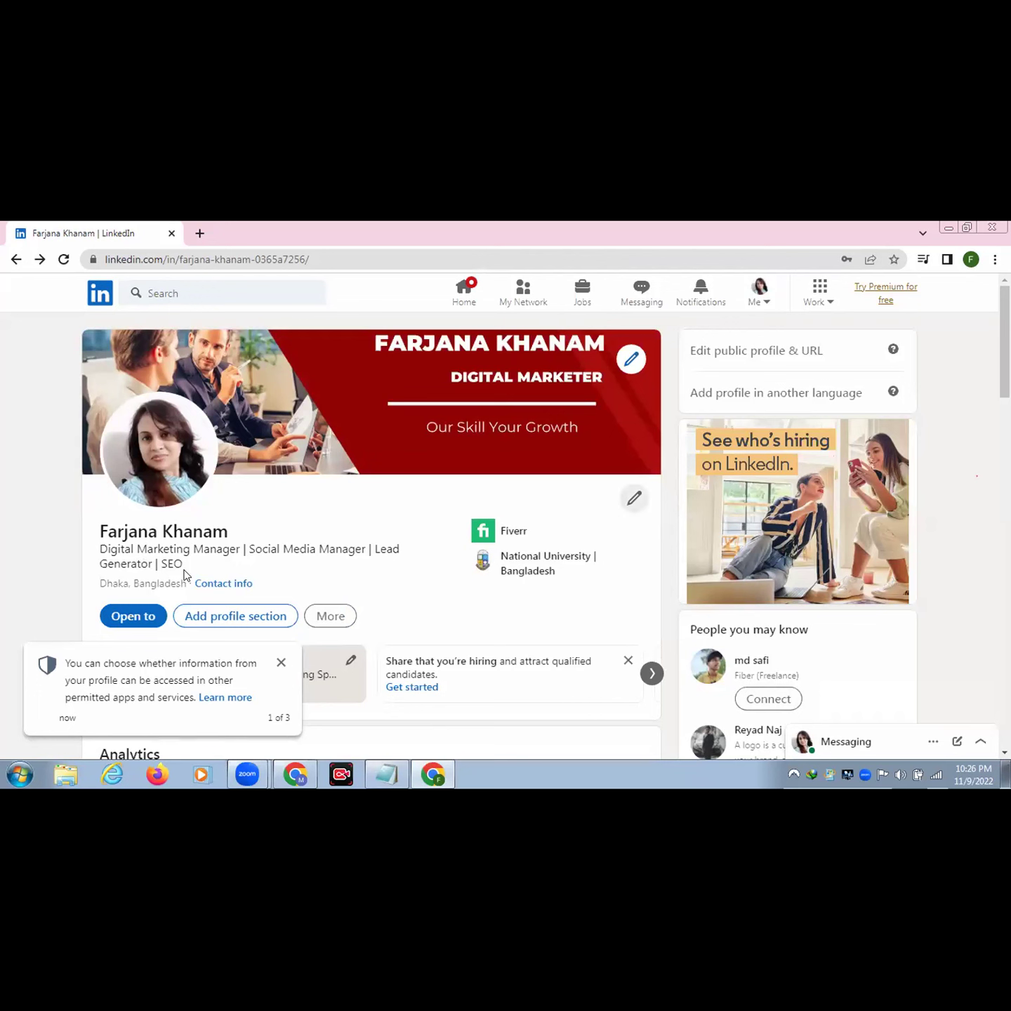
Dismiss the privacy and location data notifications on the profile page.
{"action": "left_click", "coordinate": [281, 662]}
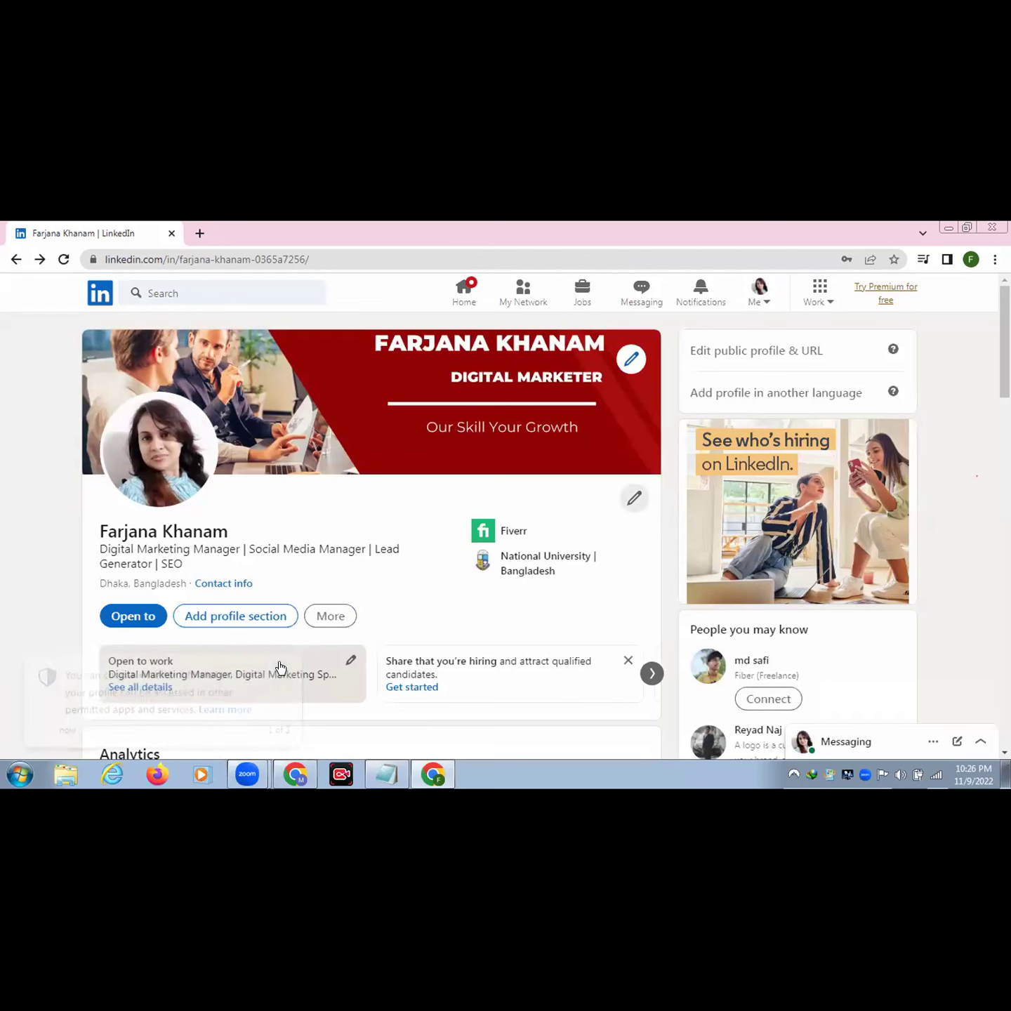
{"action": "left_click", "coordinate": [276, 696]}
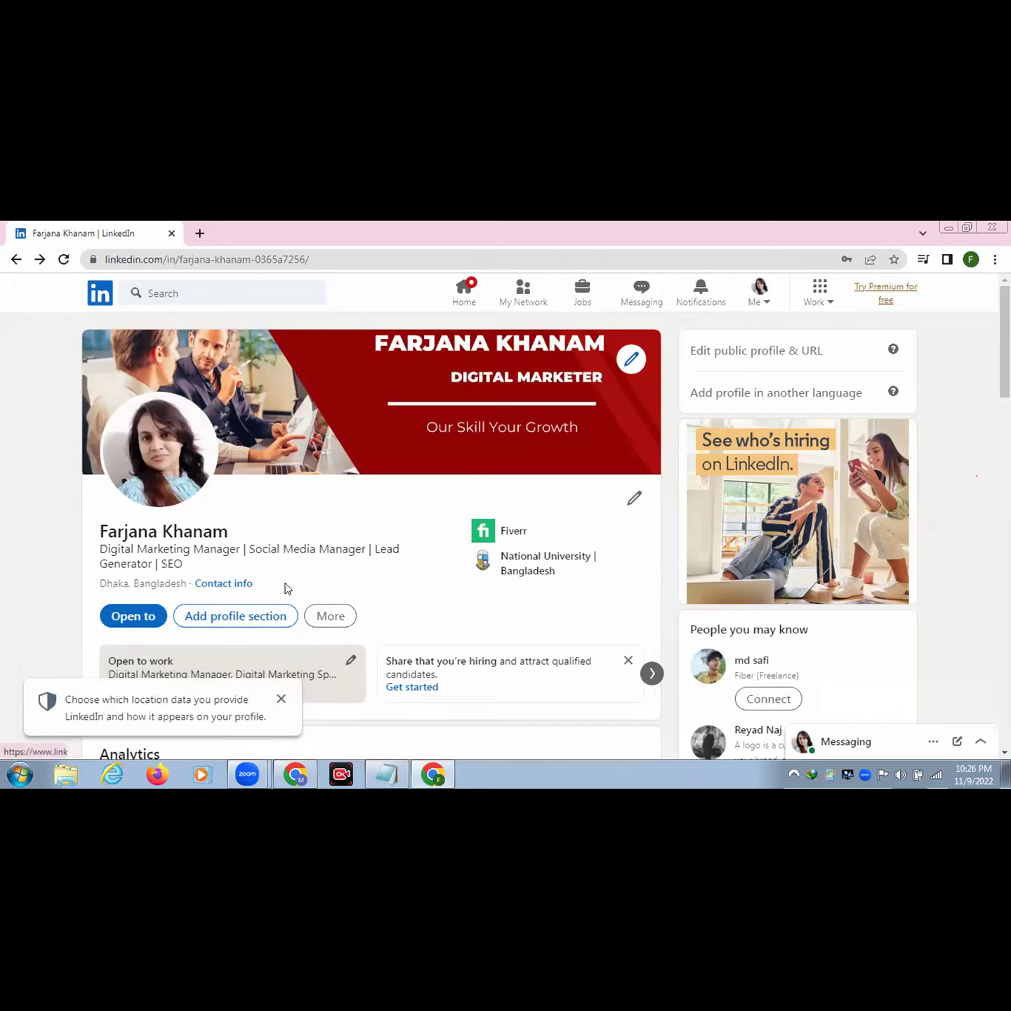
{"action": "left_click", "coordinate": [281, 699]}
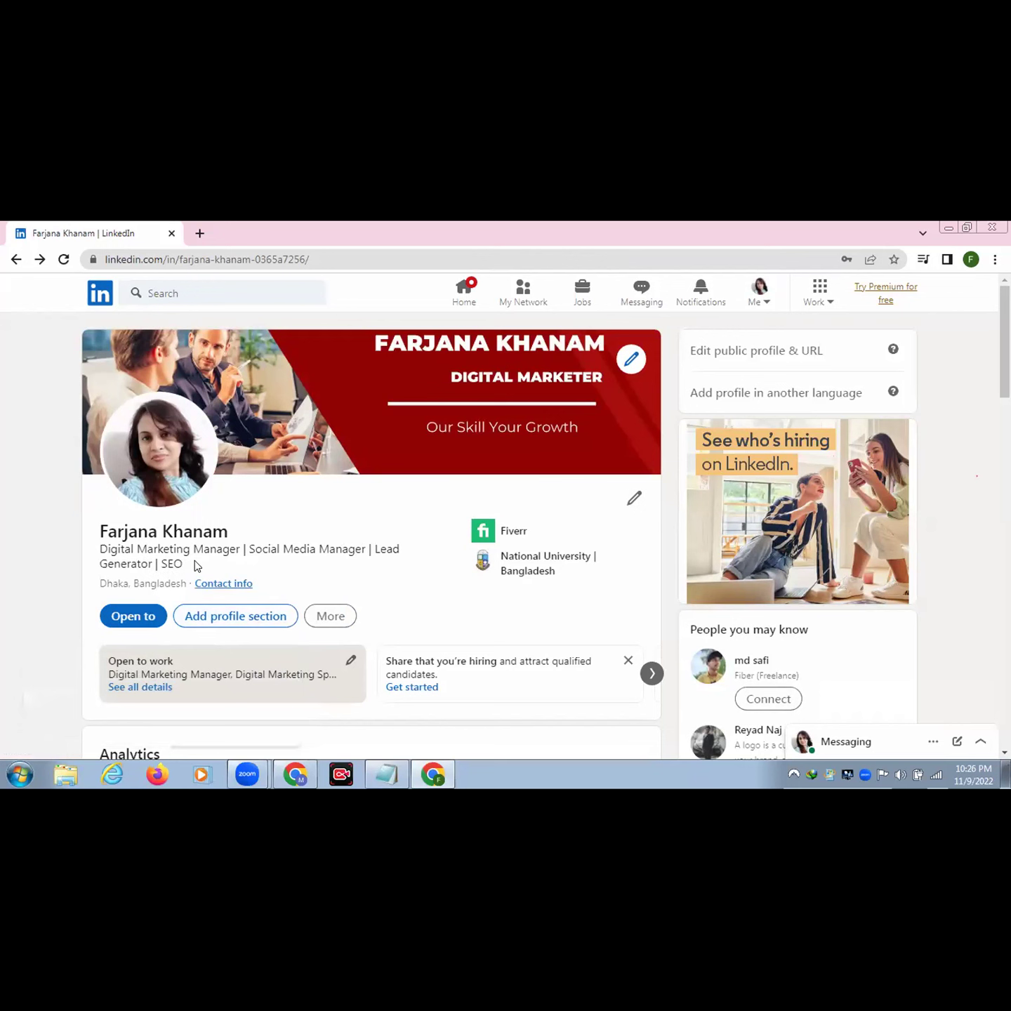